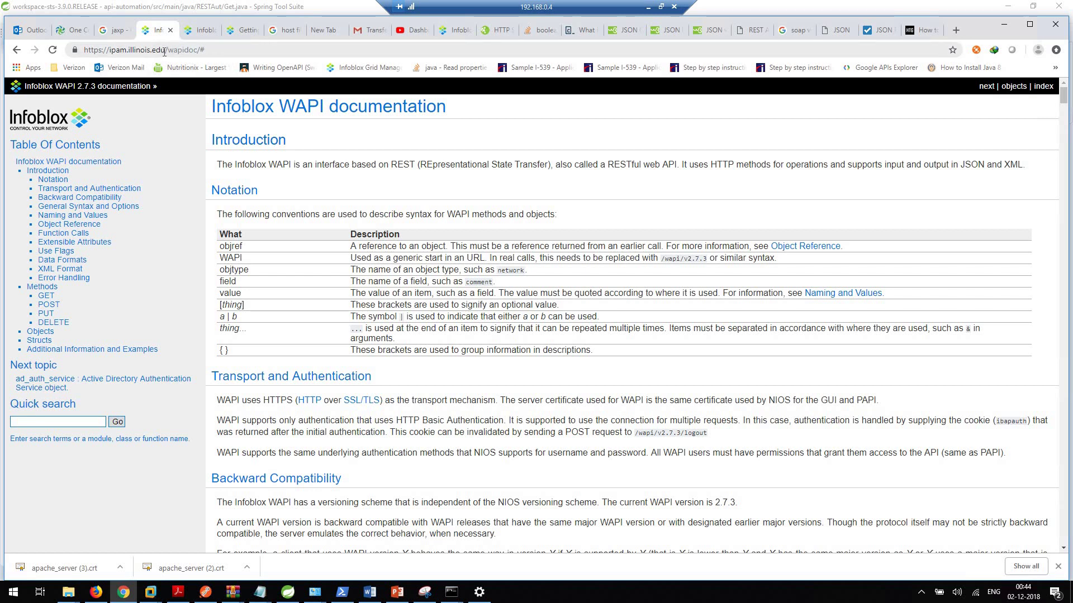
Step: Load the WAPI 2.7.1 docs from infoblox.localdomain instead of ipam.illinois.edu
left_click(165, 50)
left_click(165, 51)
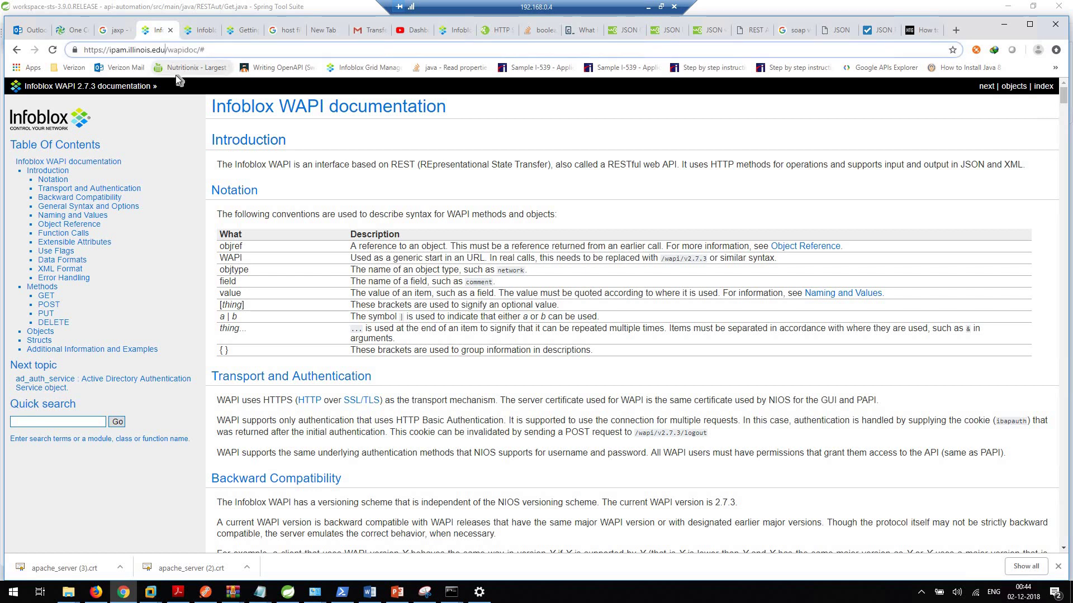
key("BackSpace")
key("BackSpace")
key("BackSpace")
key("BackSpace")
key("BackSpace")
key("BackSpace")
key("BackSpace")
key("BackSpace")
key("BackSpace")
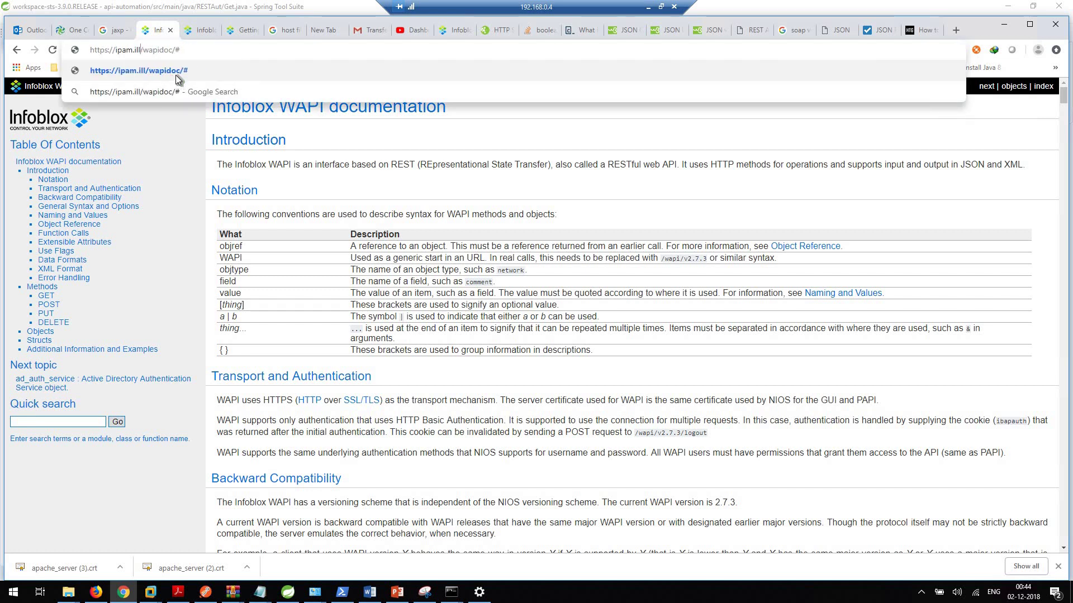
key("BackSpace")
key("BackSpace")
key("BackSpace")
key("BackSpace")
key("BackSpace")
key("BackSpace")
key("BackSpace")
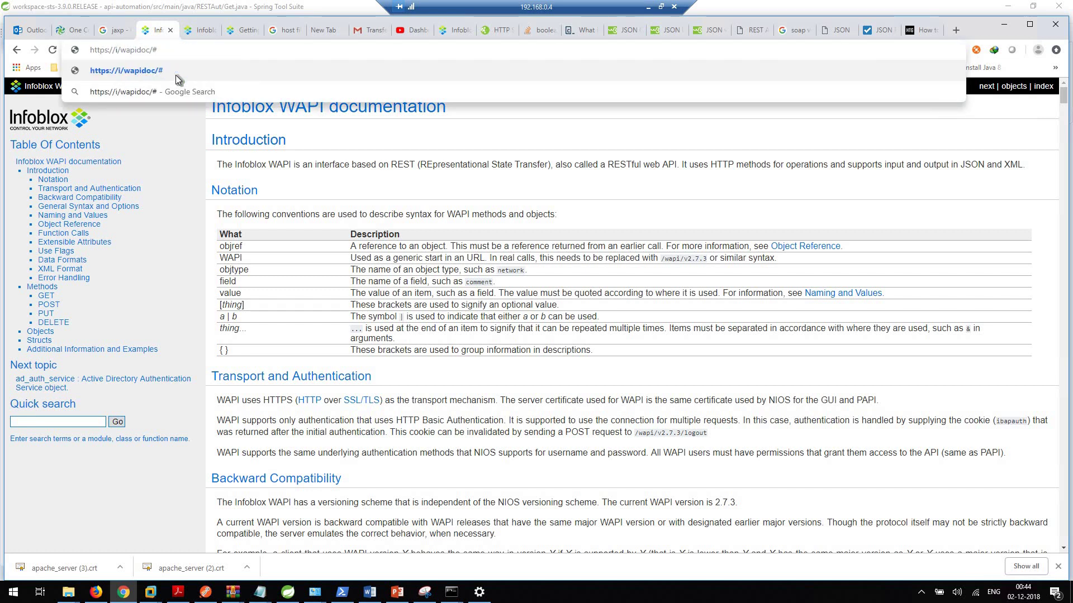
key("BackSpace")
type("info")
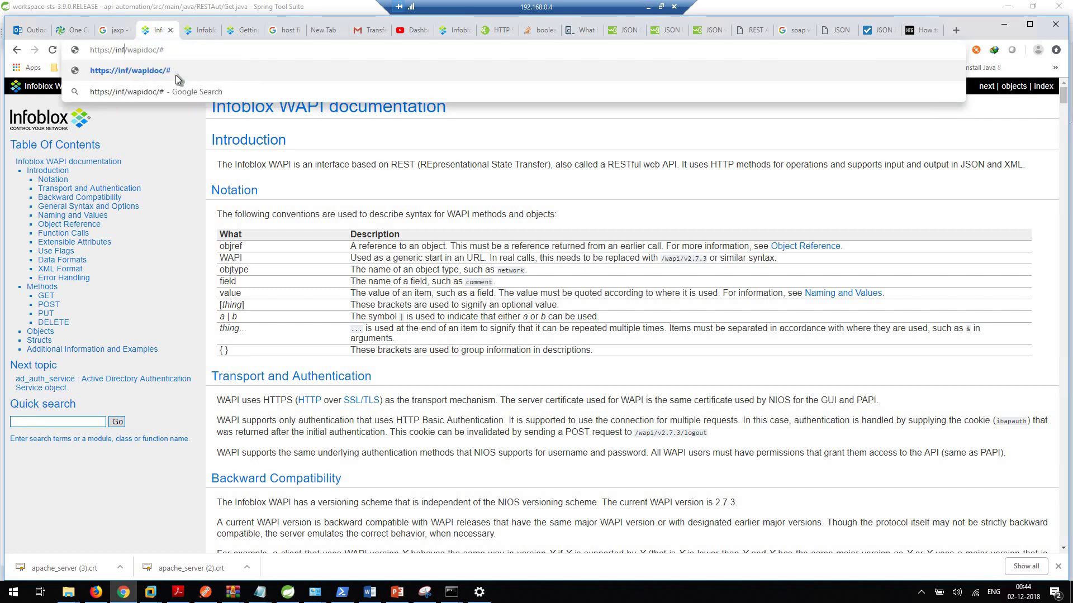
type("blox")
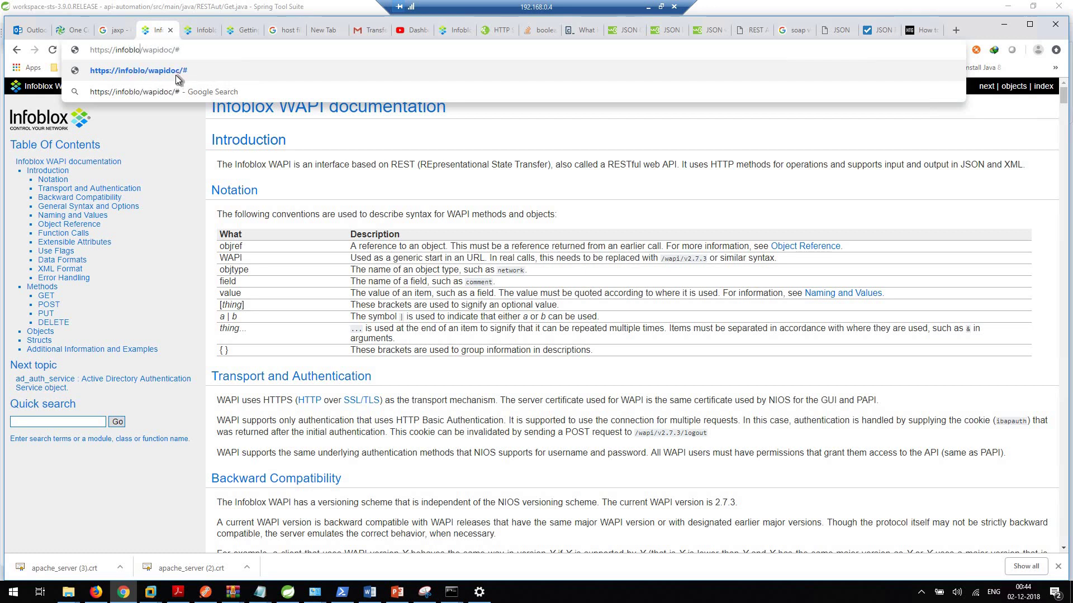
type(".localdo")
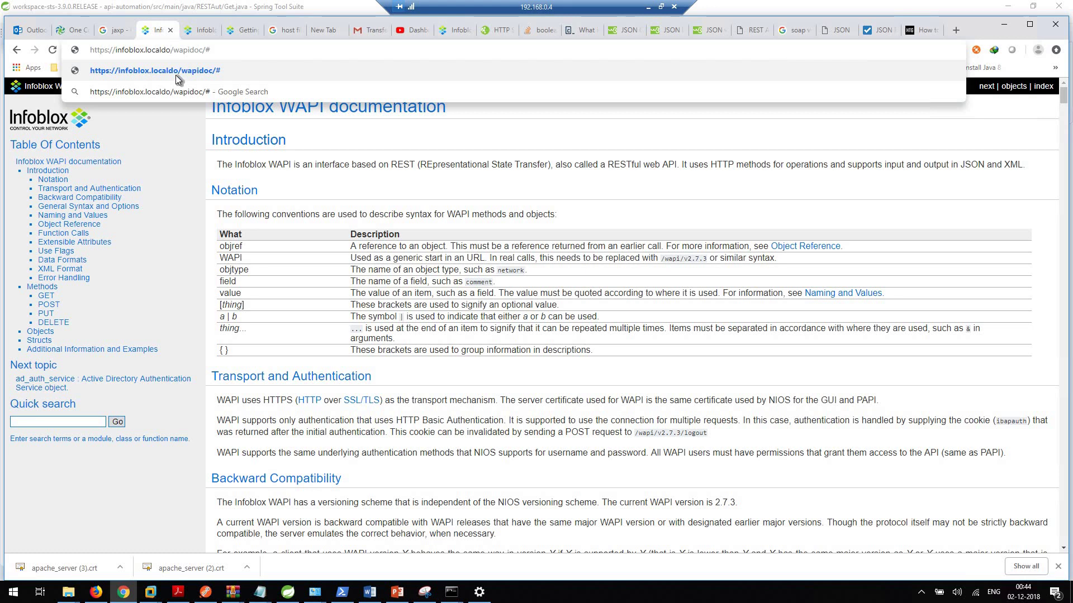
type("main")
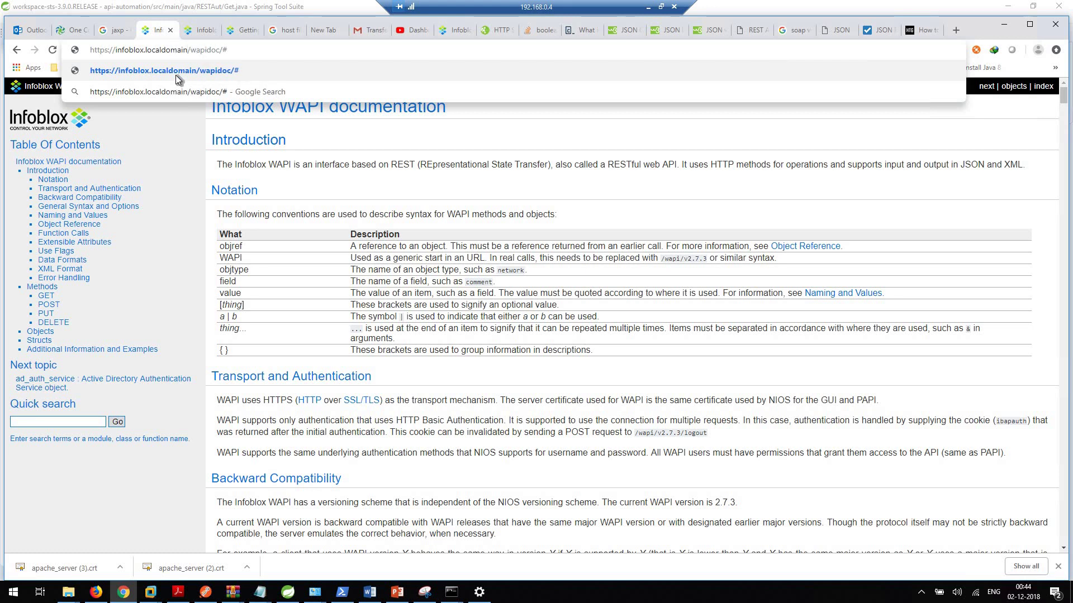
key("Return")
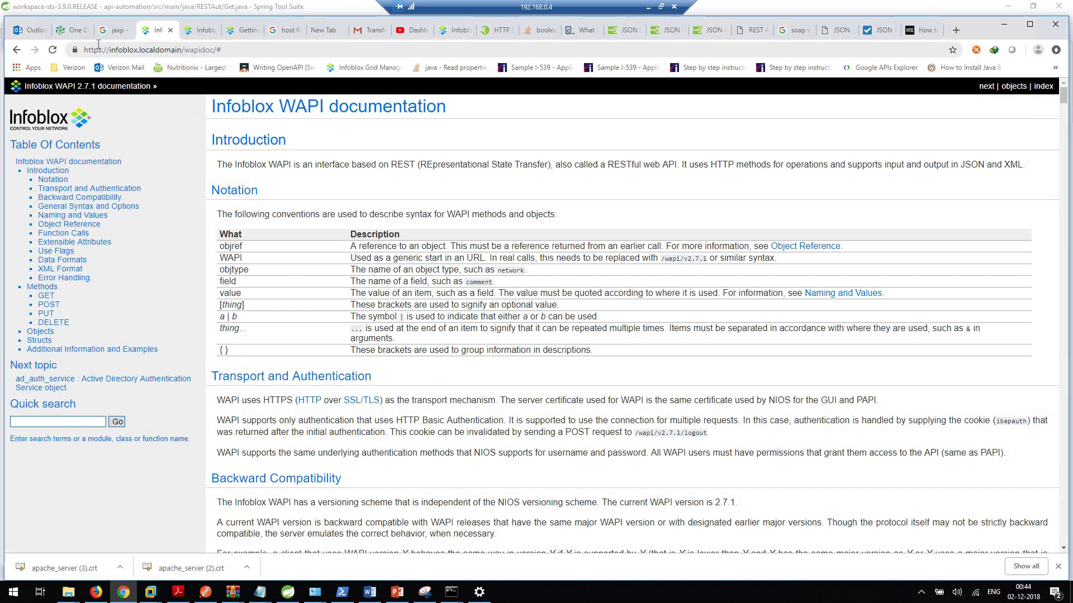
left_click_drag(182, 49, 110, 50)
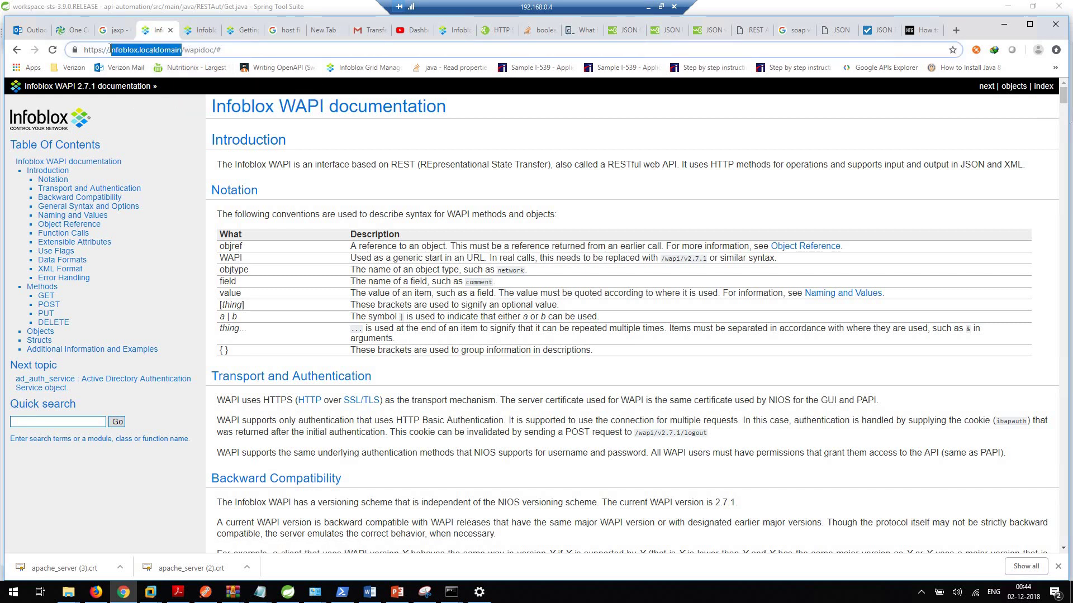
left_click(265, 50)
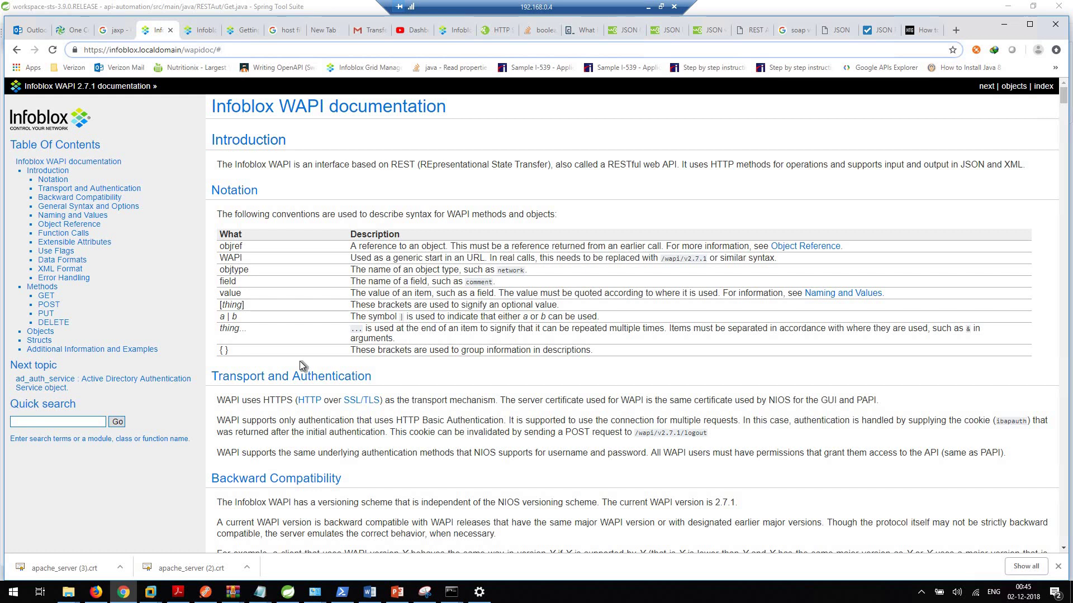
Step: Return to Postman's POST zone_auth request for test10.com, showing its JSON body and 201 Created response
left_click(206, 593)
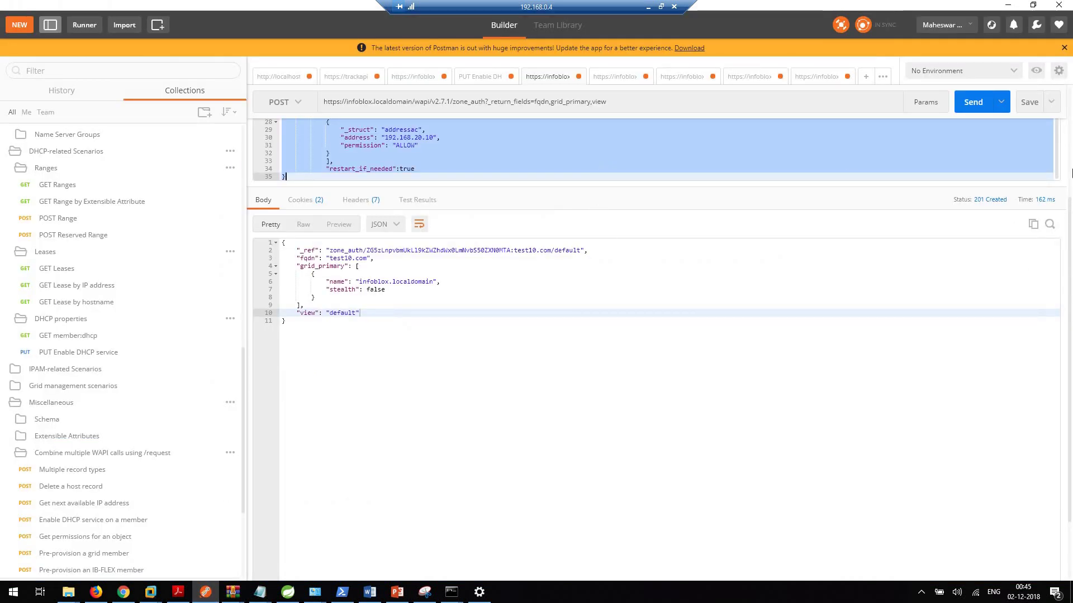
left_click_drag(1022, 184, 1019, 279)
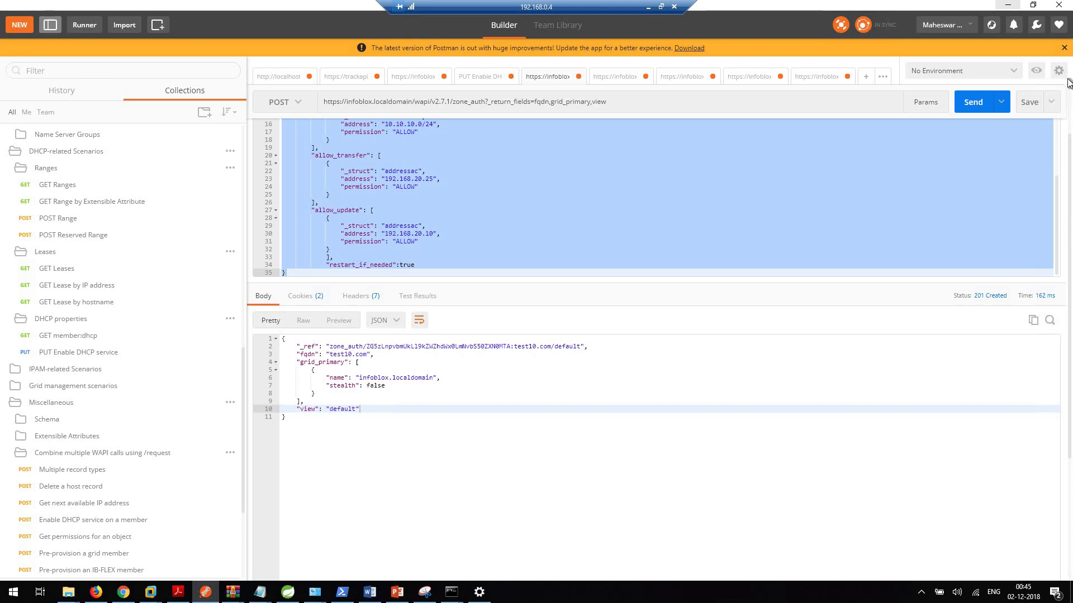
scroll(735, 228, "up", 2)
left_click(641, 216)
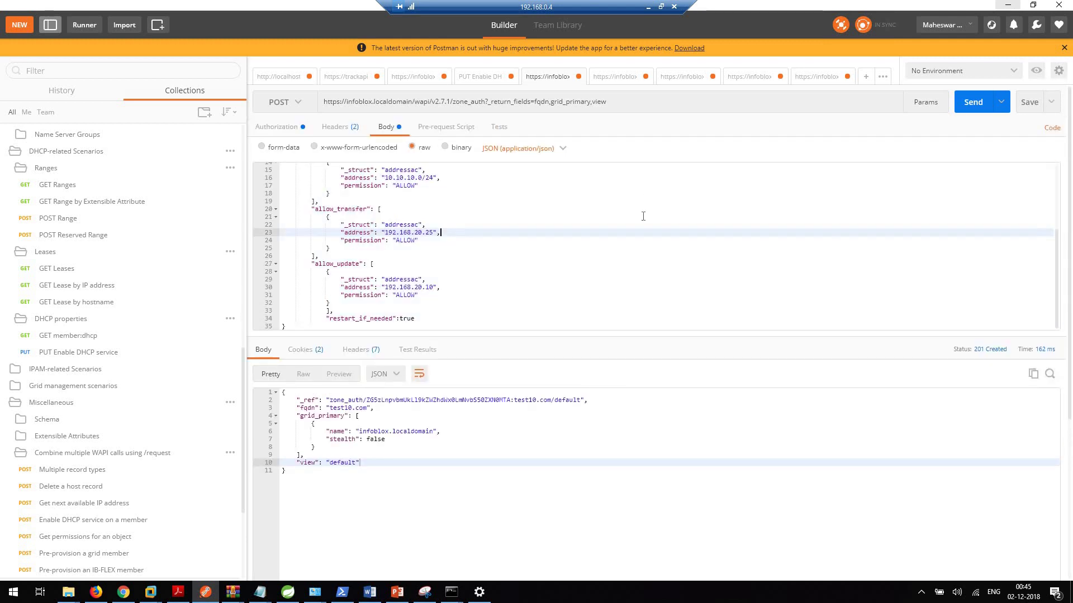
scroll(648, 229, "up", 4)
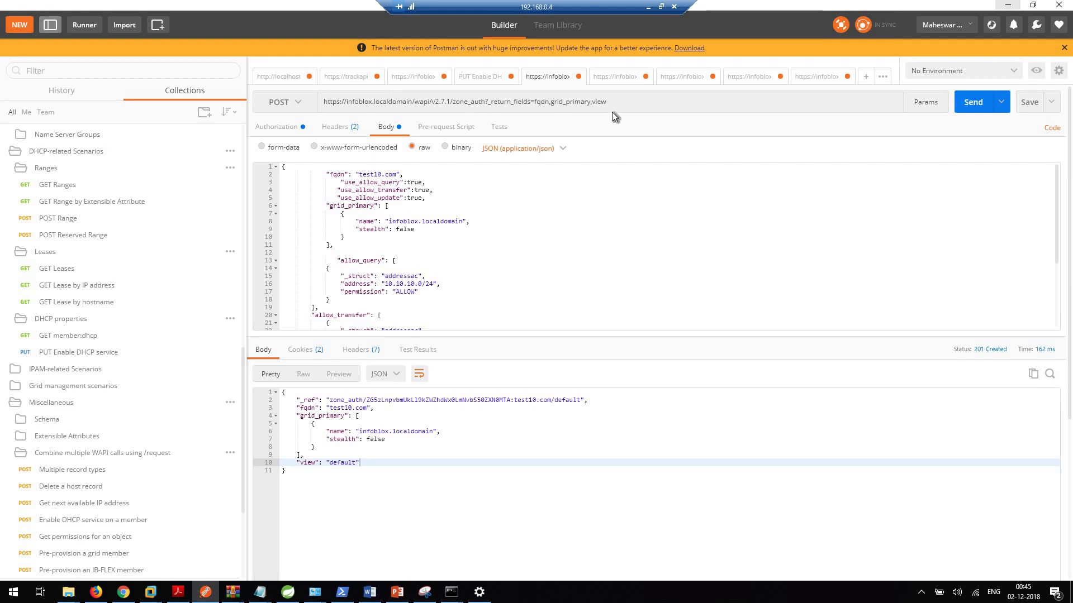
key("shift+Home")
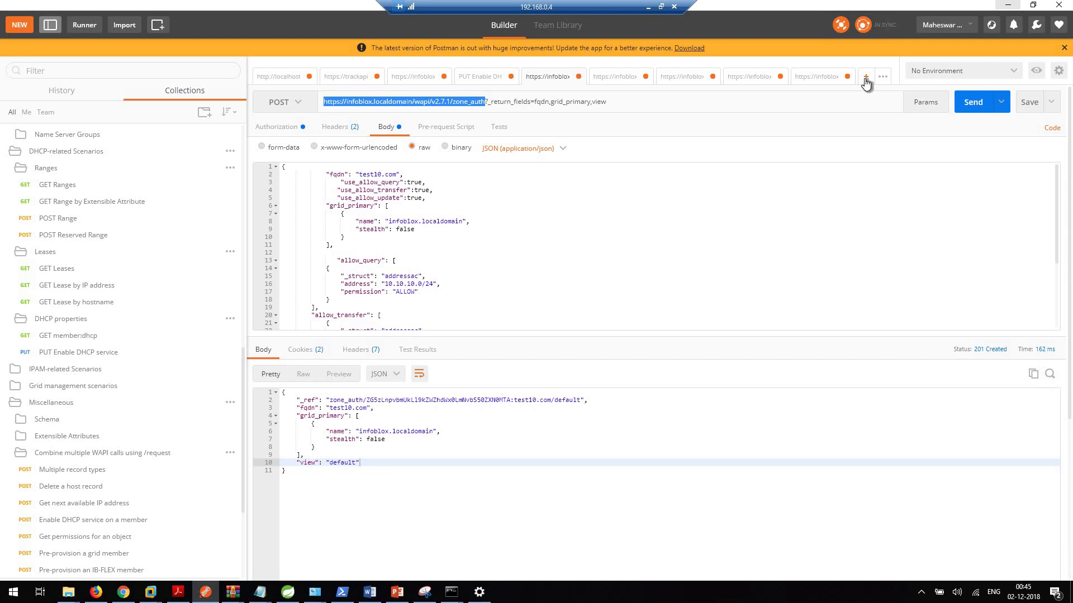
Step: Open a new blank GET request, then switch to the POST request that created network 192.168.20.0/24
left_click(865, 78)
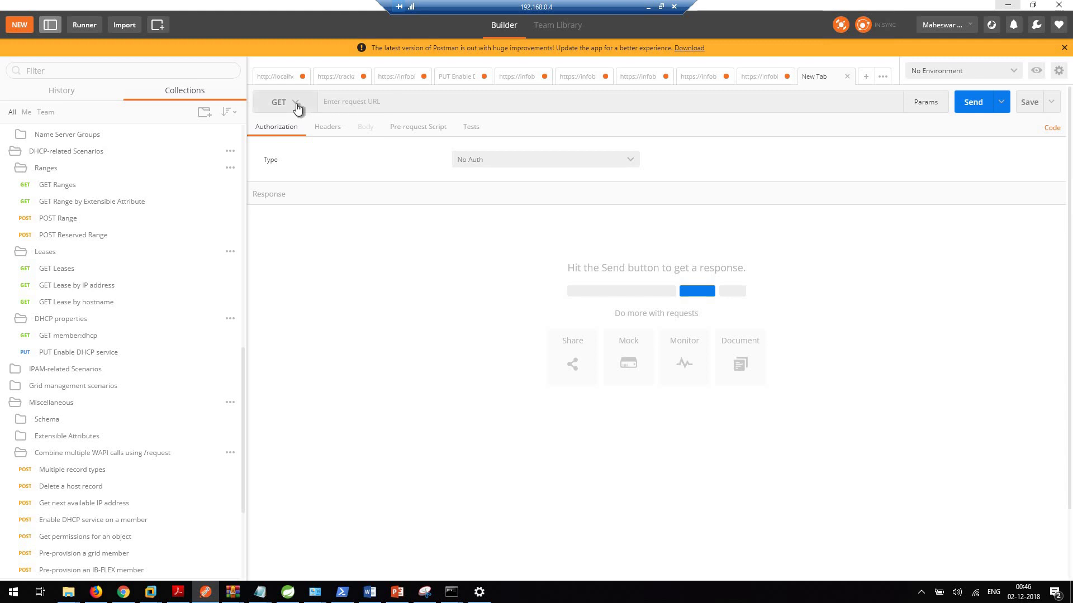
left_click(372, 103)
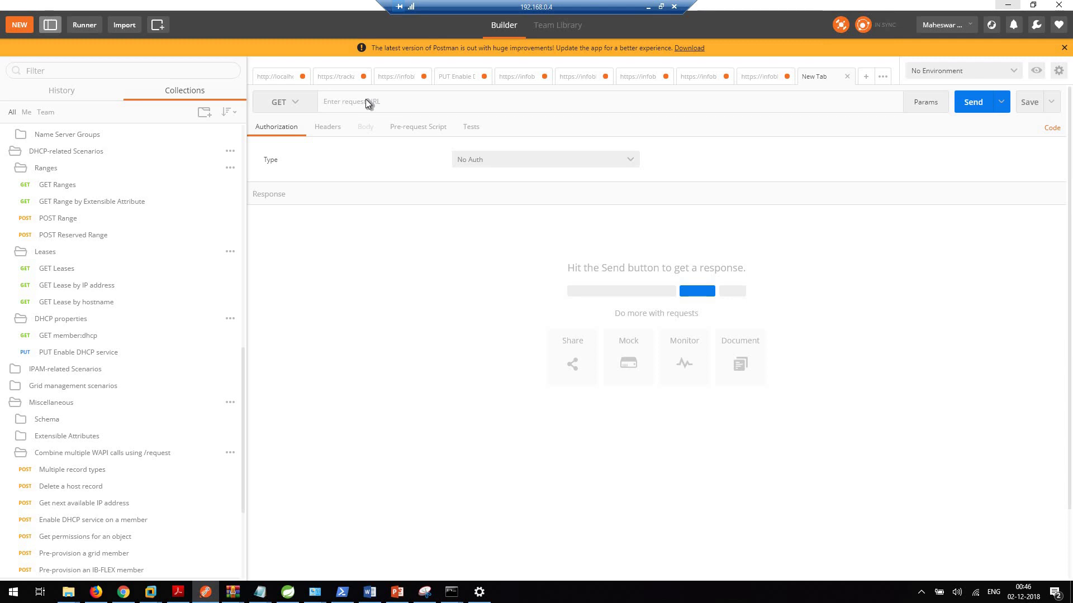
left_click(300, 112)
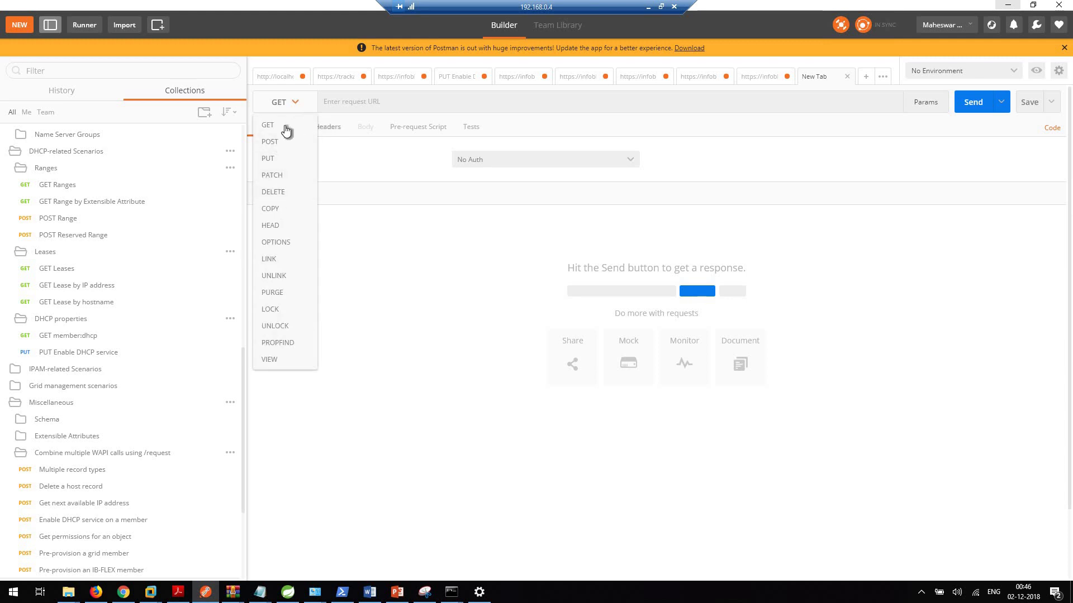
left_click(361, 96)
left_click(360, 105)
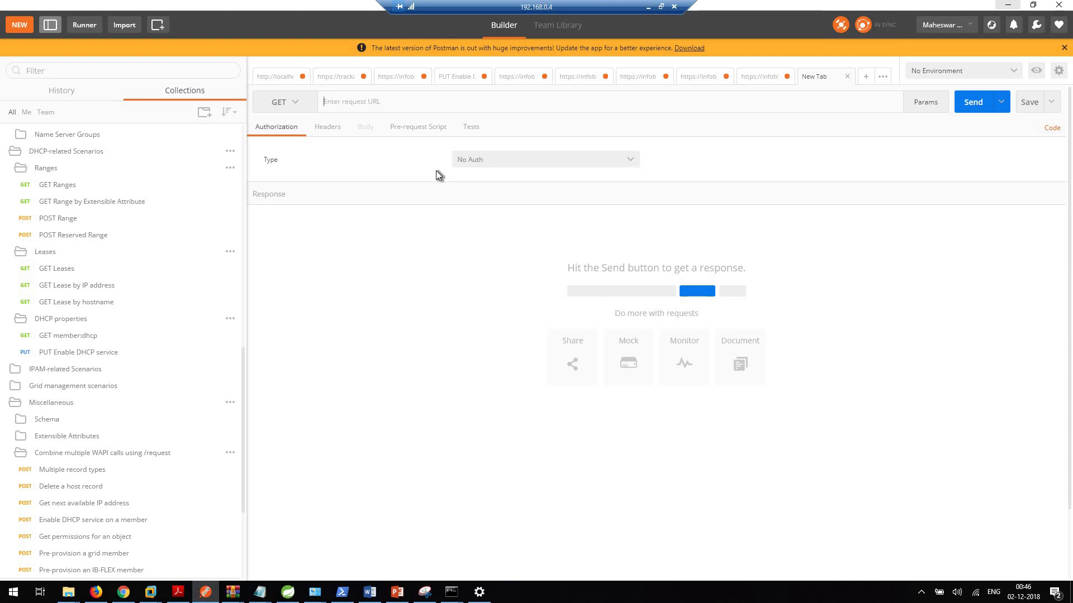
left_click(770, 83)
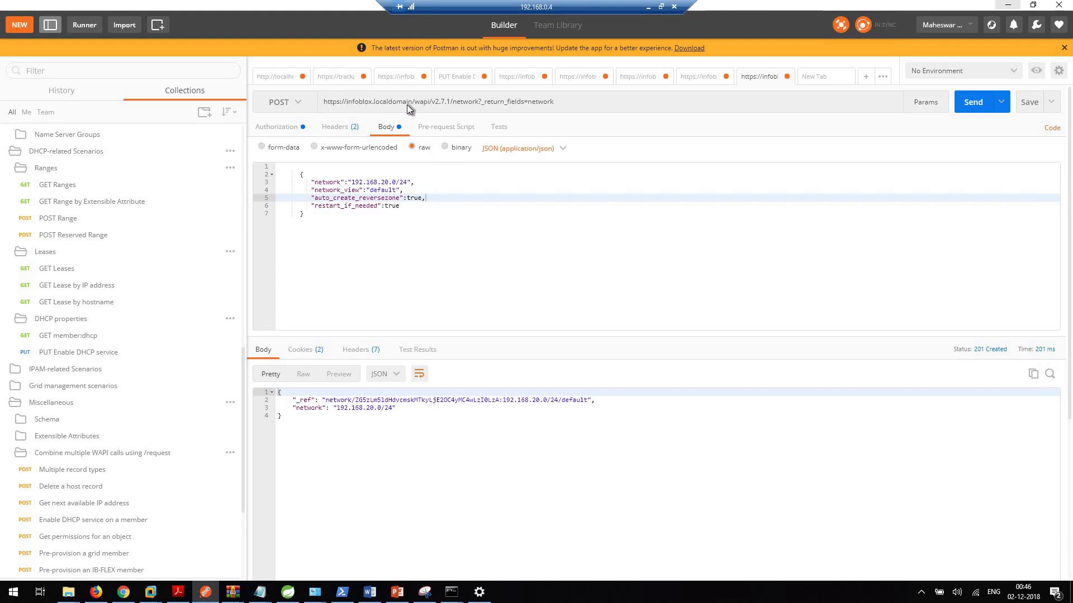
left_click(412, 103)
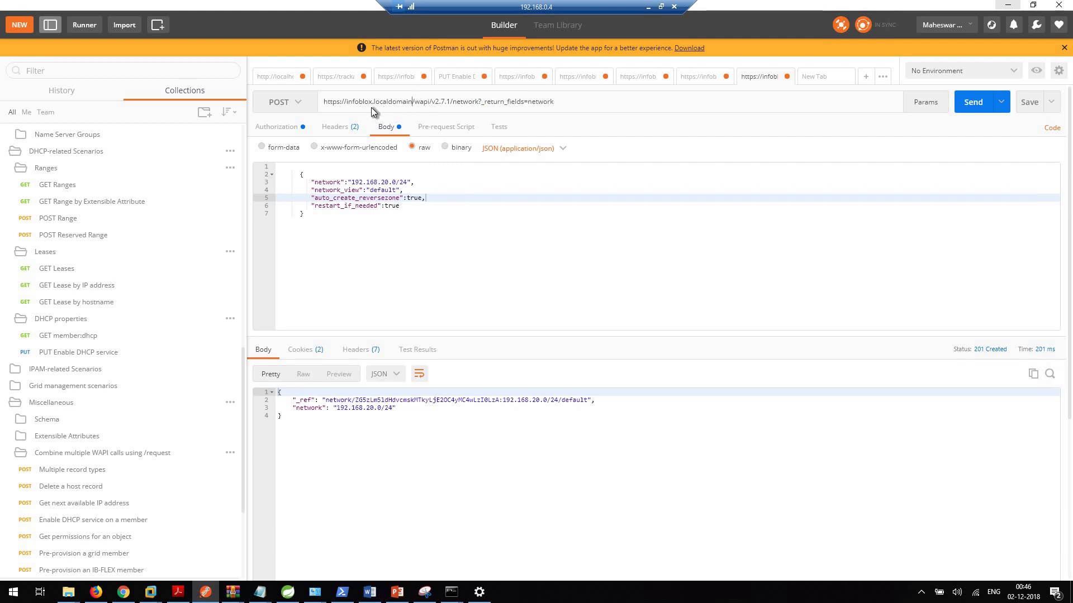
left_click(428, 103)
left_click(450, 103)
left_click_drag(451, 103, 438, 103)
left_click_drag(319, 101, 319, 102)
key("ctrl+c")
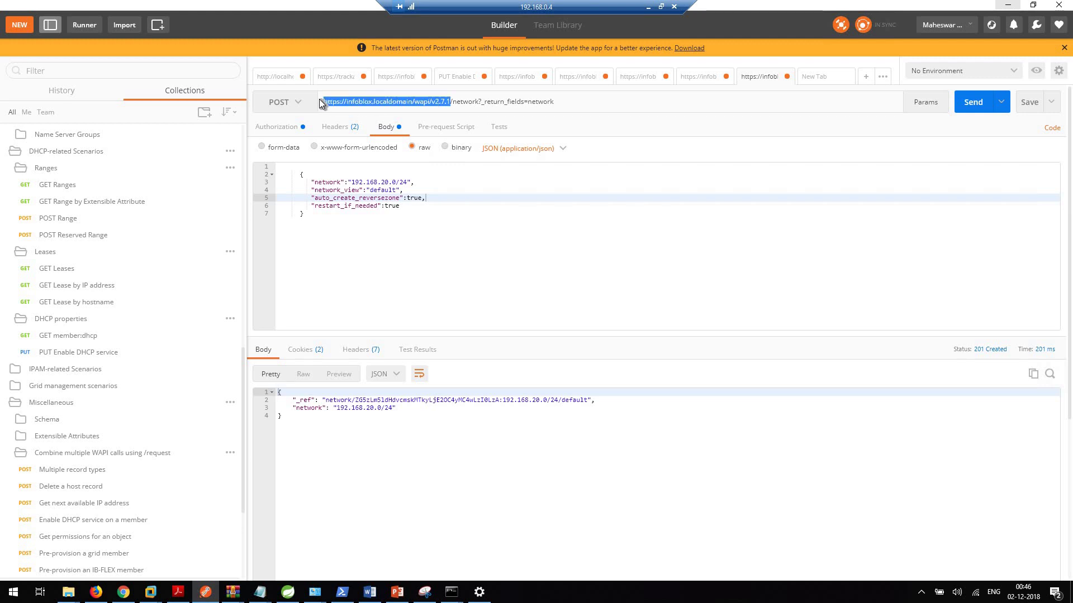
left_click(815, 79)
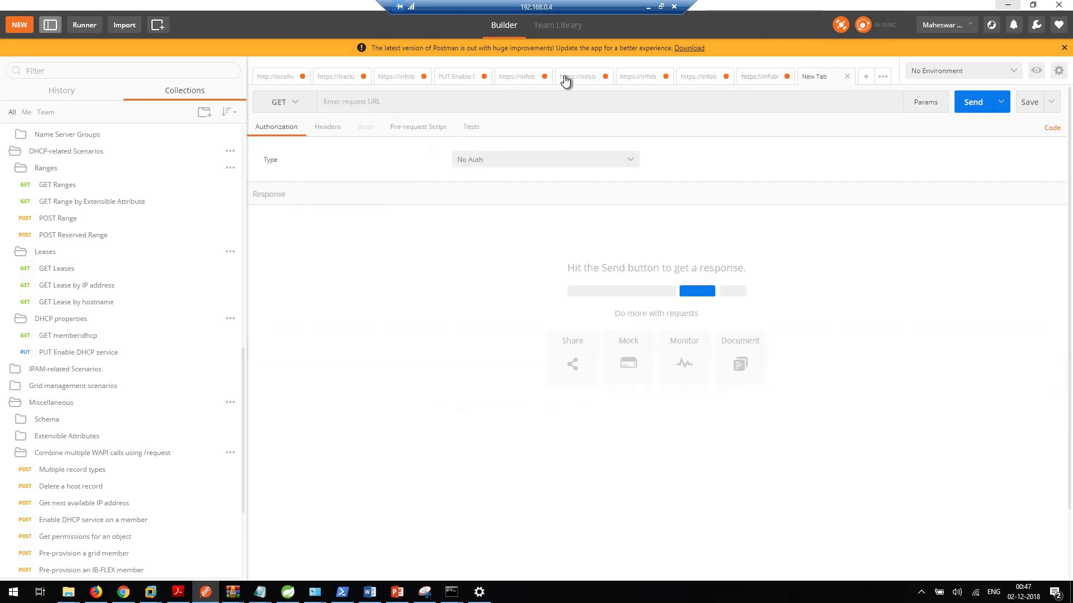
left_click(458, 103)
key("ctrl+v")
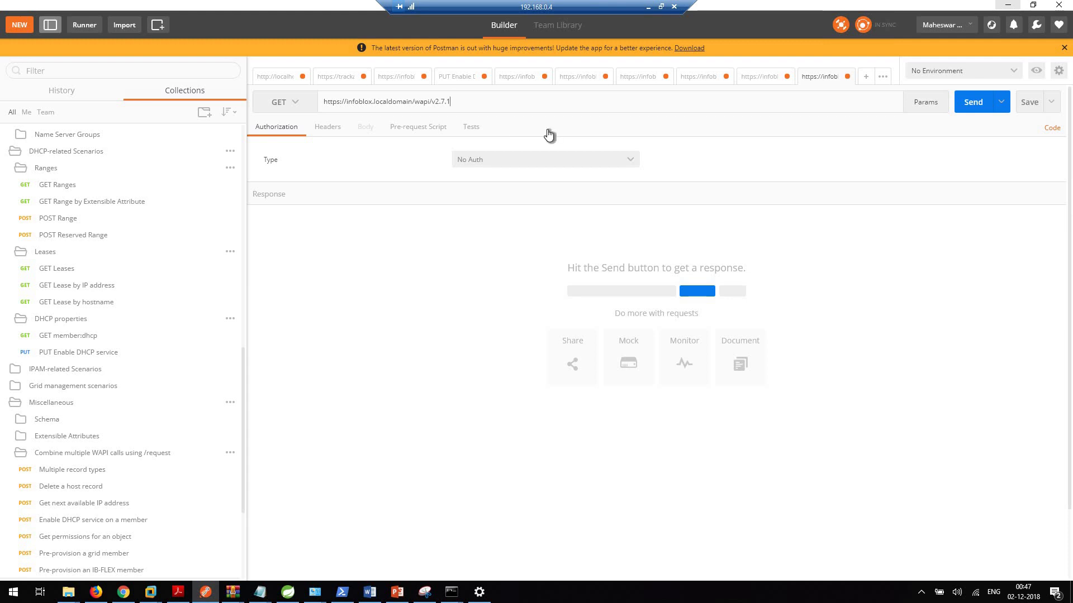
type("/")
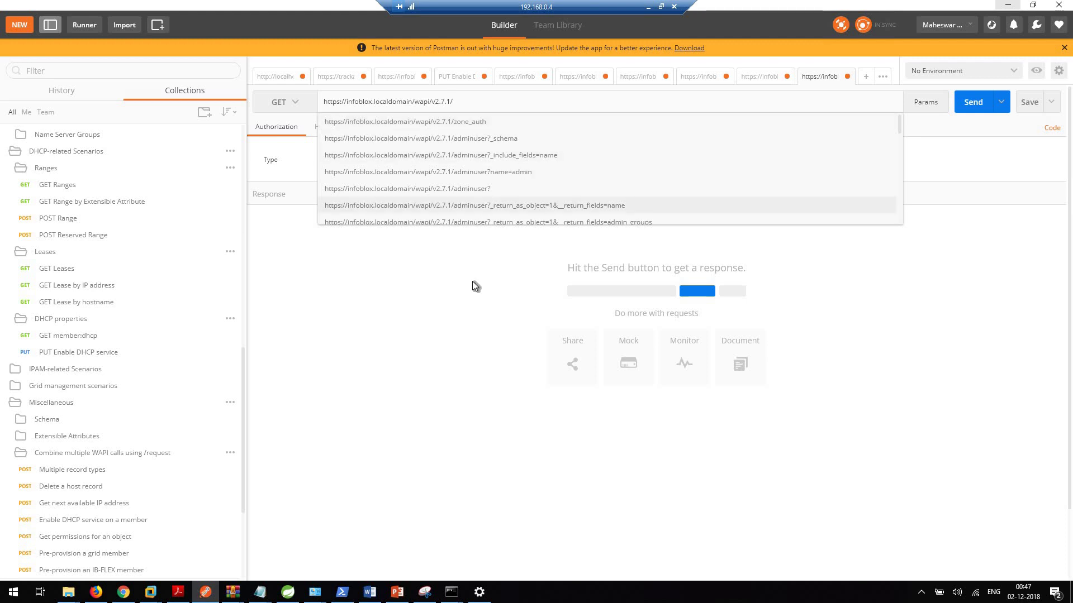
left_click(353, 469)
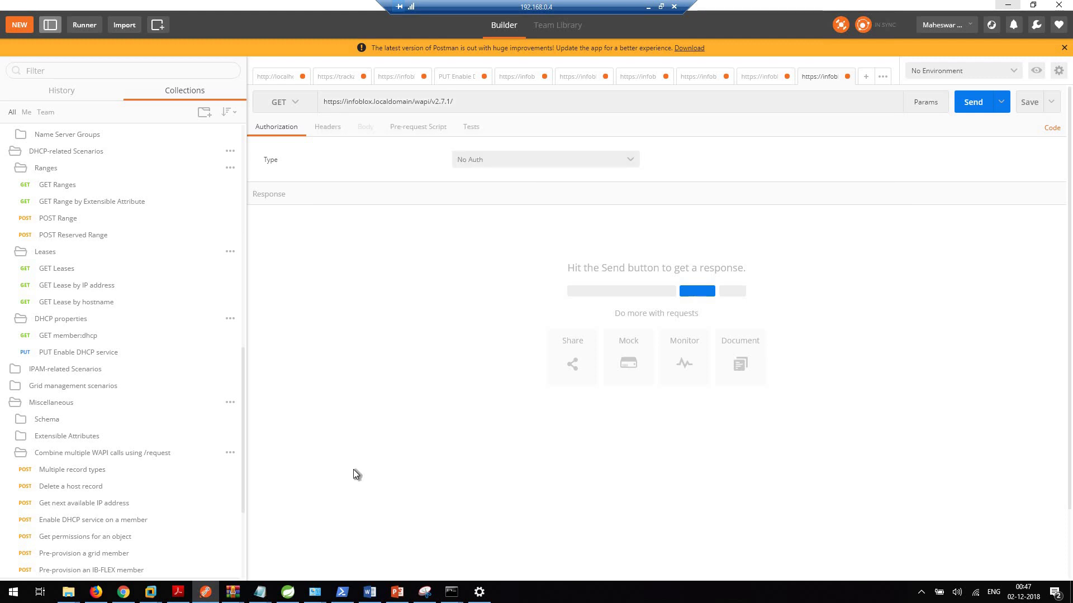
Step: Scroll the WAPI documentation's Objects list down to the zone_auth entry
left_click(123, 594)
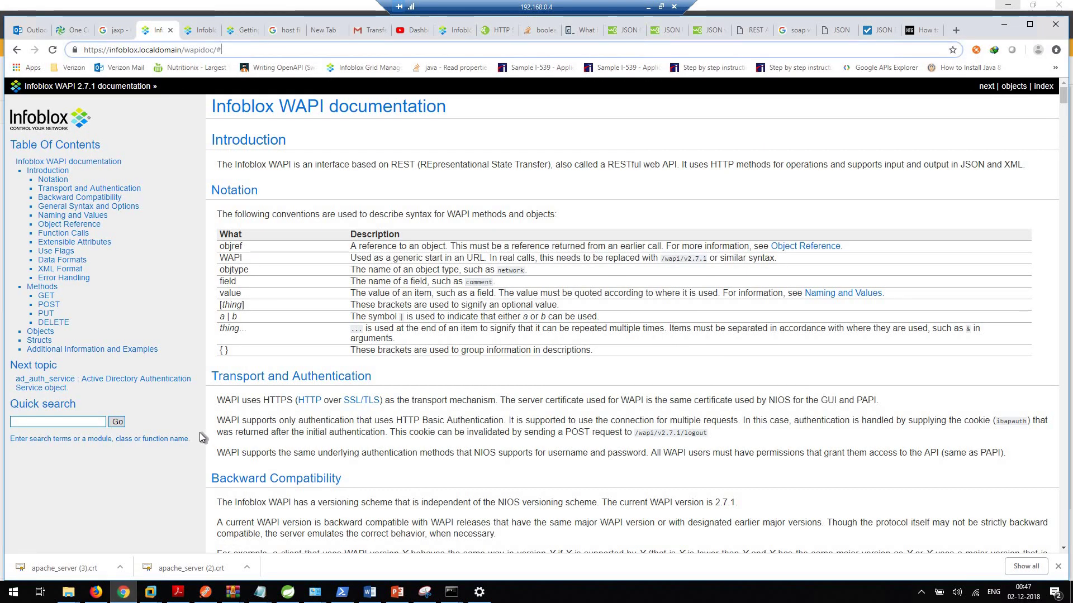
left_click(41, 331)
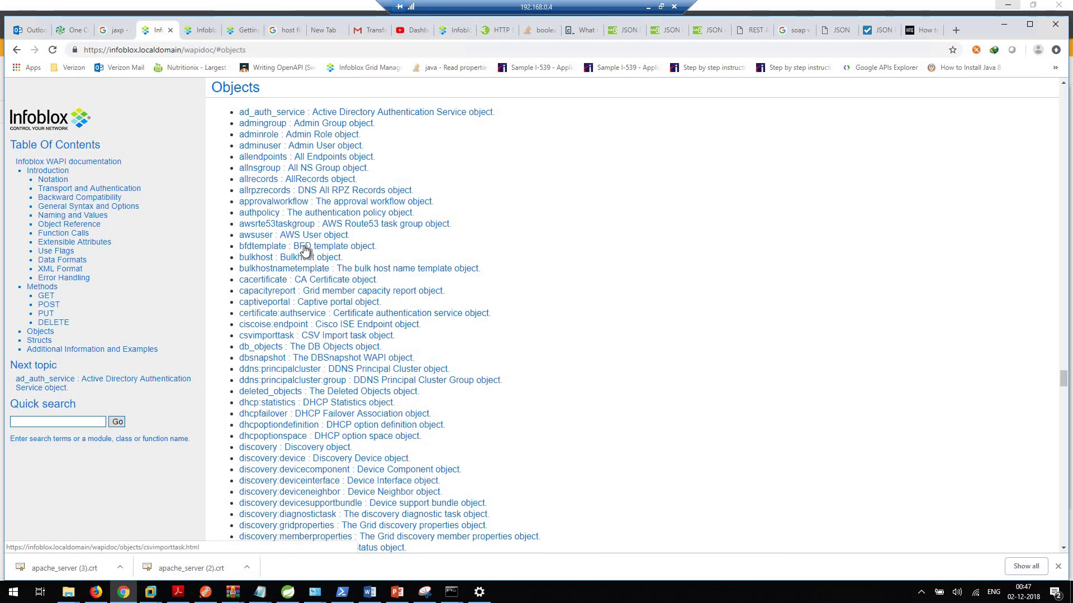
scroll(282, 210, "down", 2)
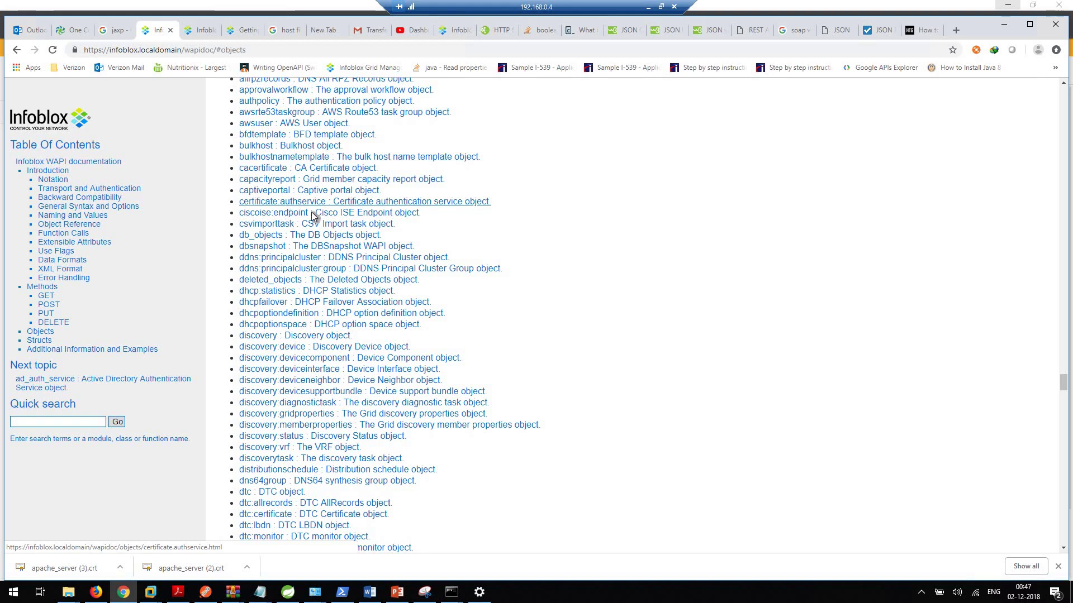
scroll(288, 217, "up", 4)
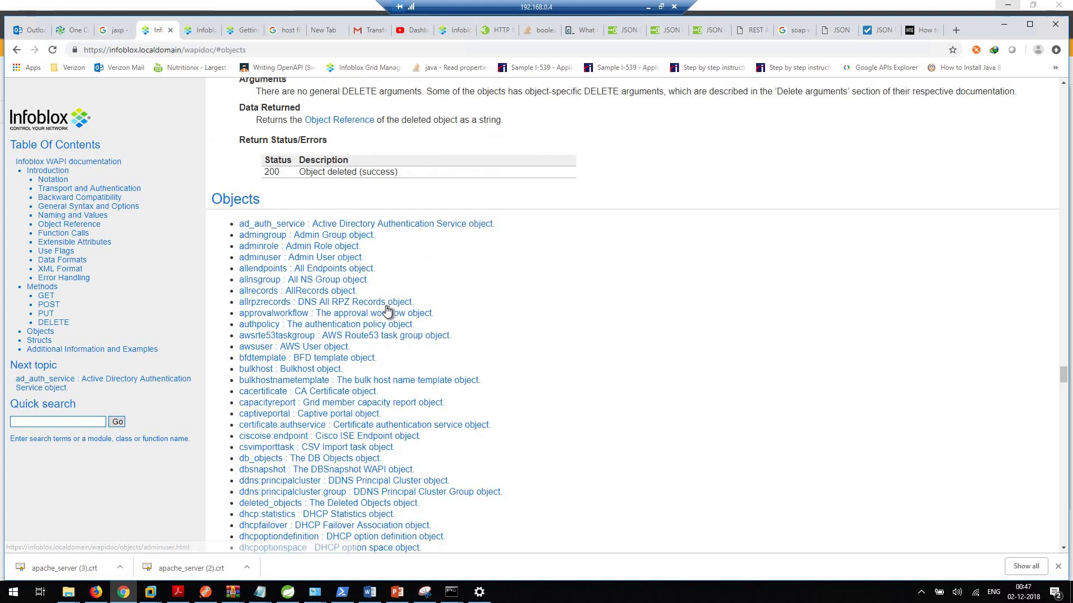
scroll(418, 339, "down", 2)
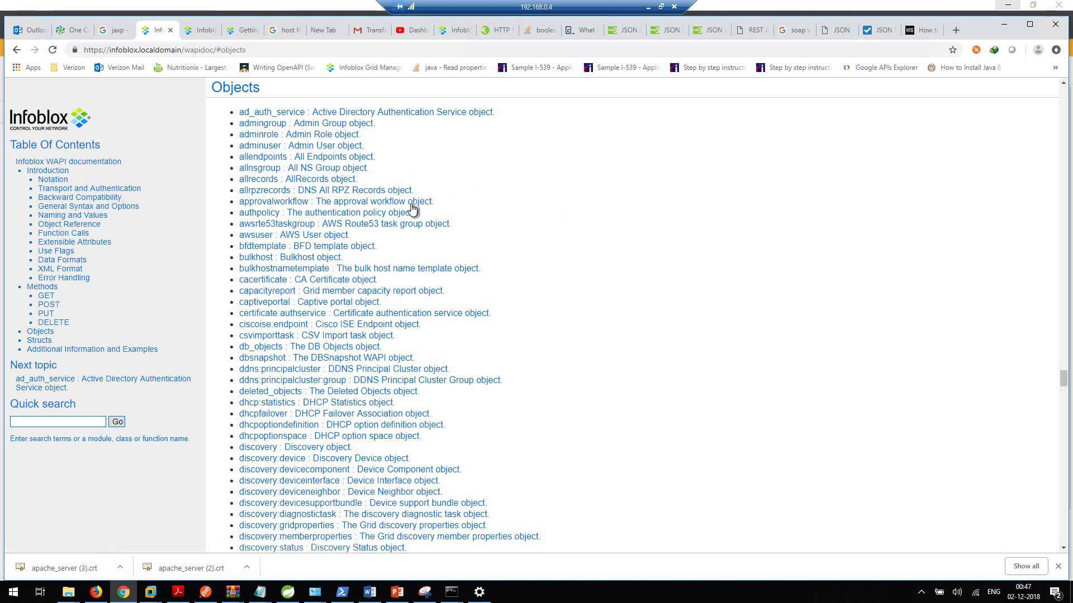
scroll(403, 270, "down", 2)
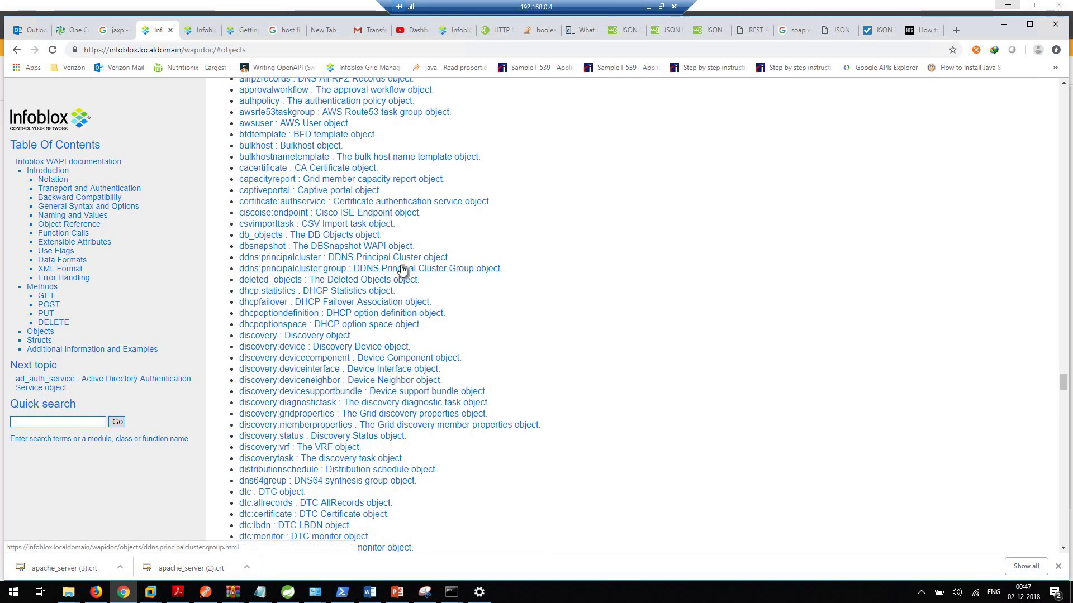
scroll(402, 270, "down", 6)
scroll(402, 270, "down", 6)
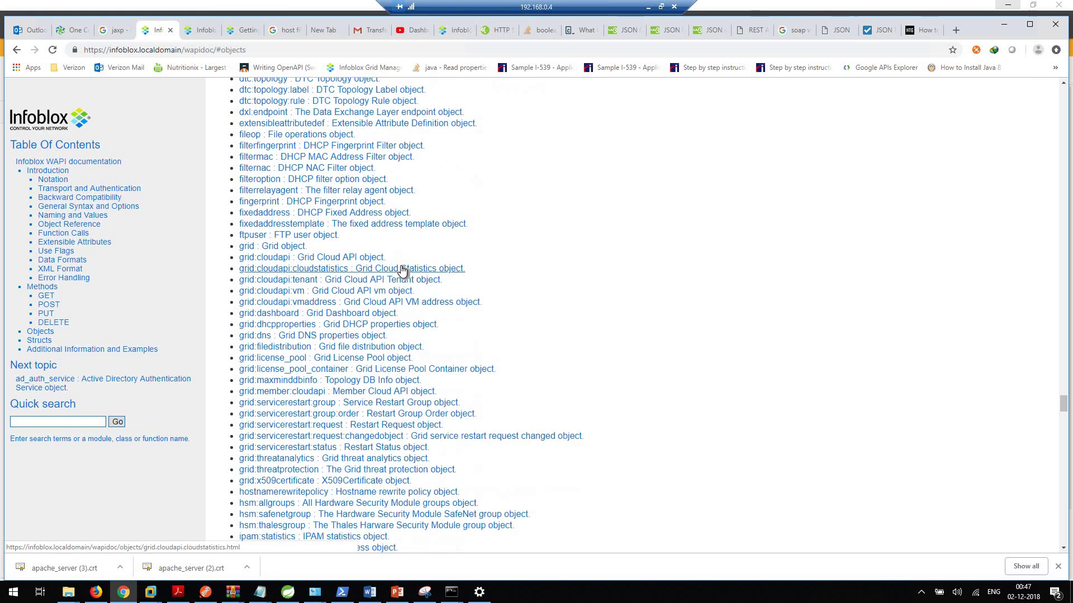
scroll(655, 362, "down", 4)
scroll(655, 361, "down", 18)
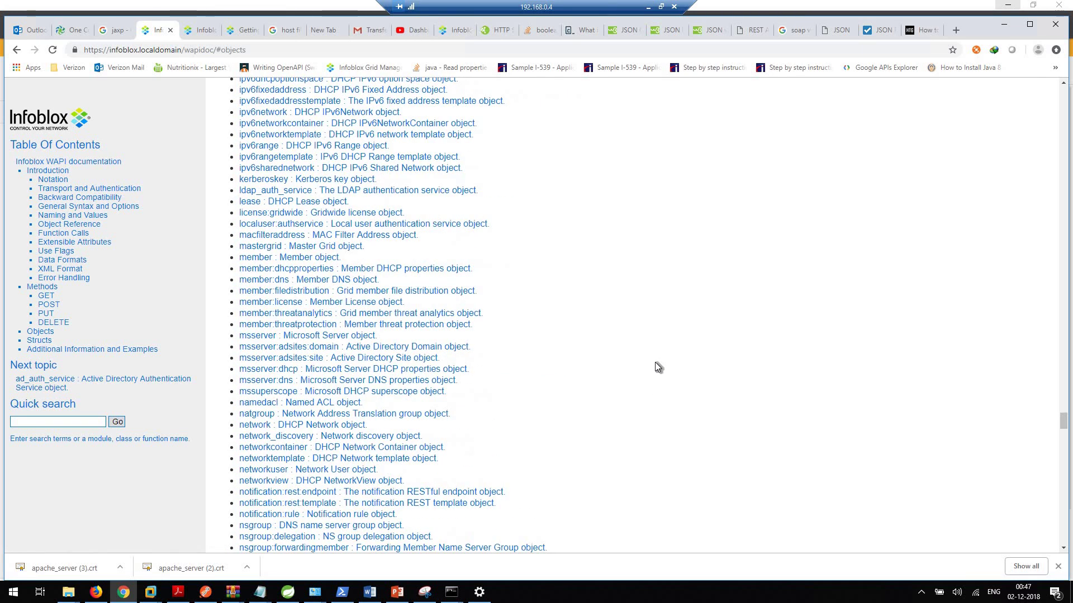
scroll(524, 361, "down", 10)
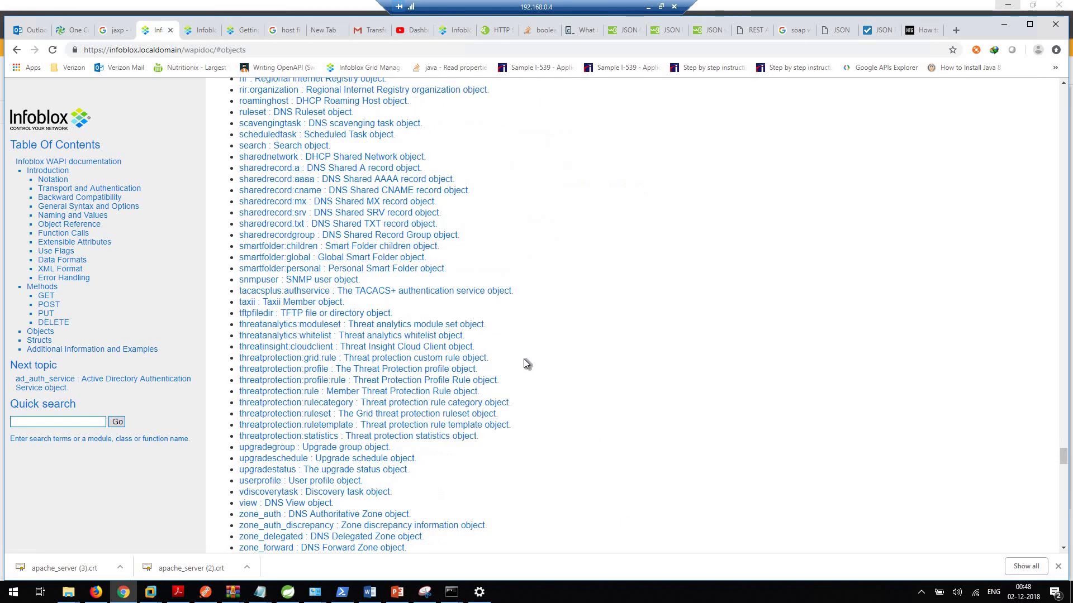
scroll(427, 344, "up", 3)
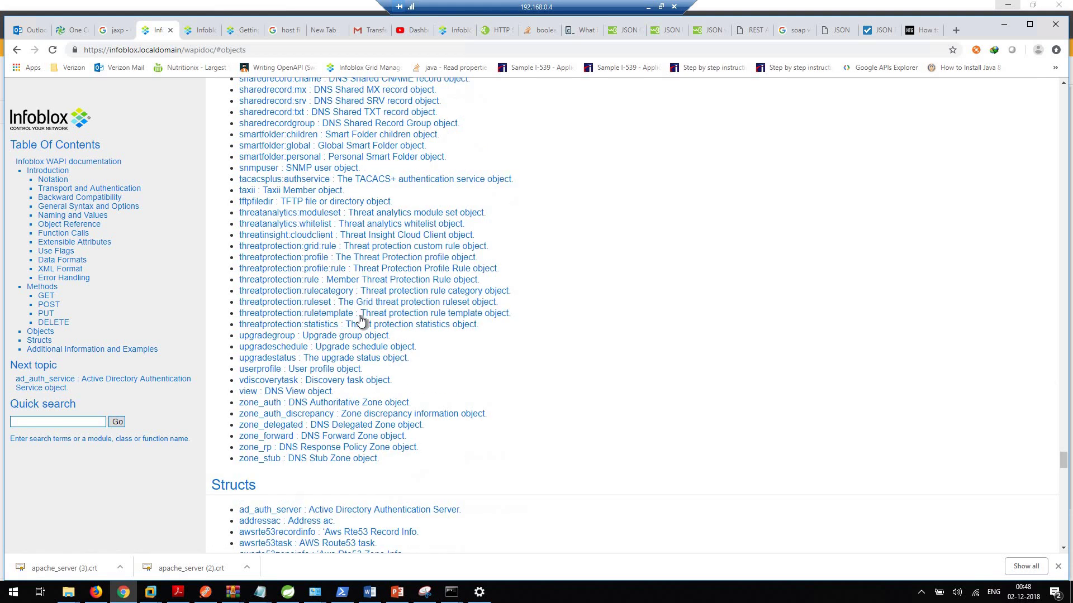
scroll(484, 282, "up", 4)
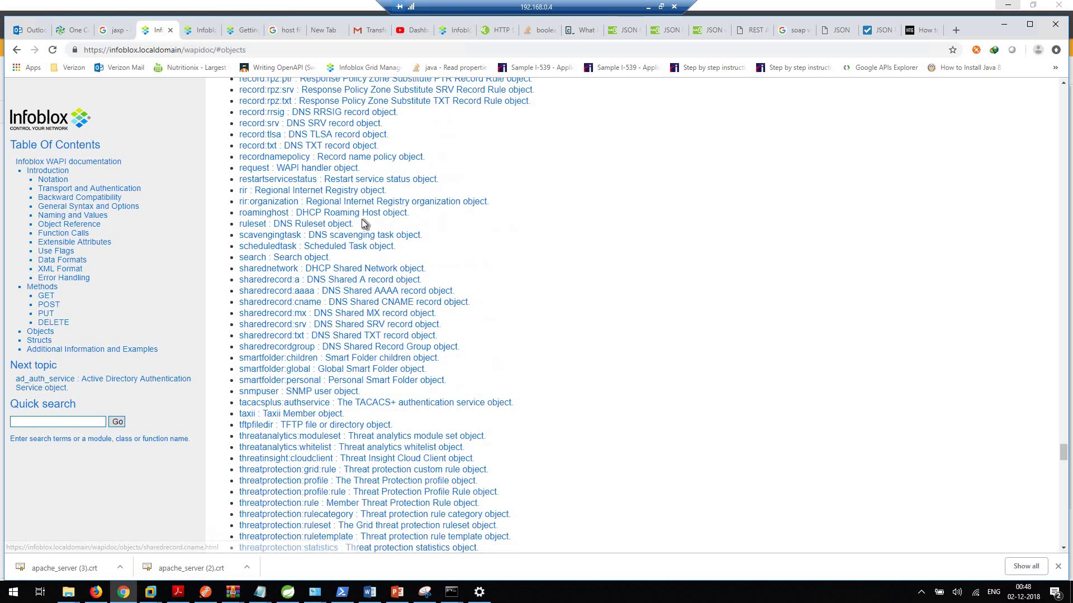
scroll(551, 263, "down", 2)
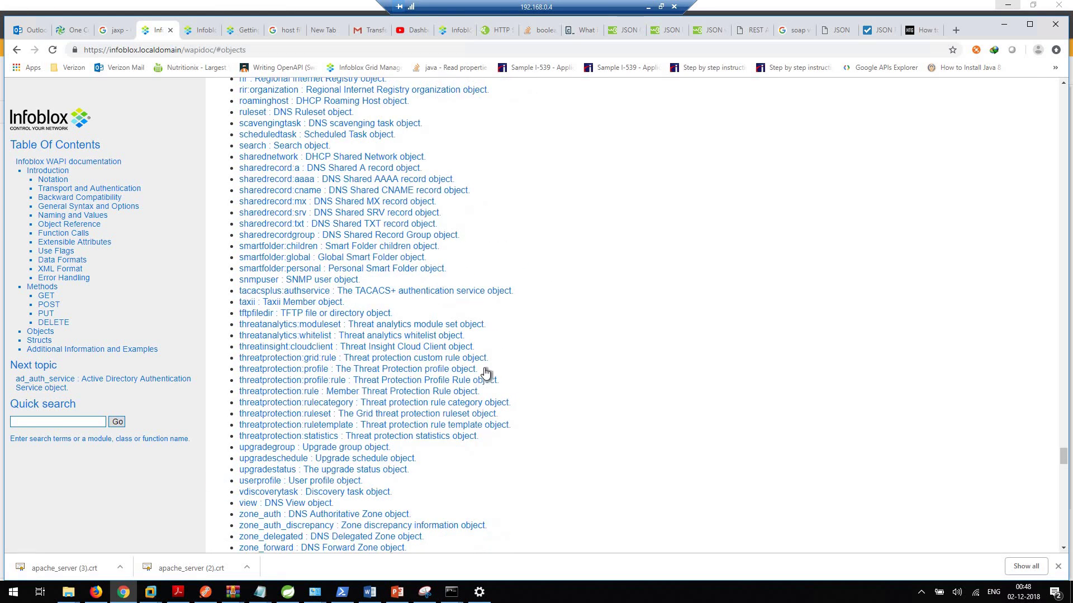
scroll(464, 447, "down", 2)
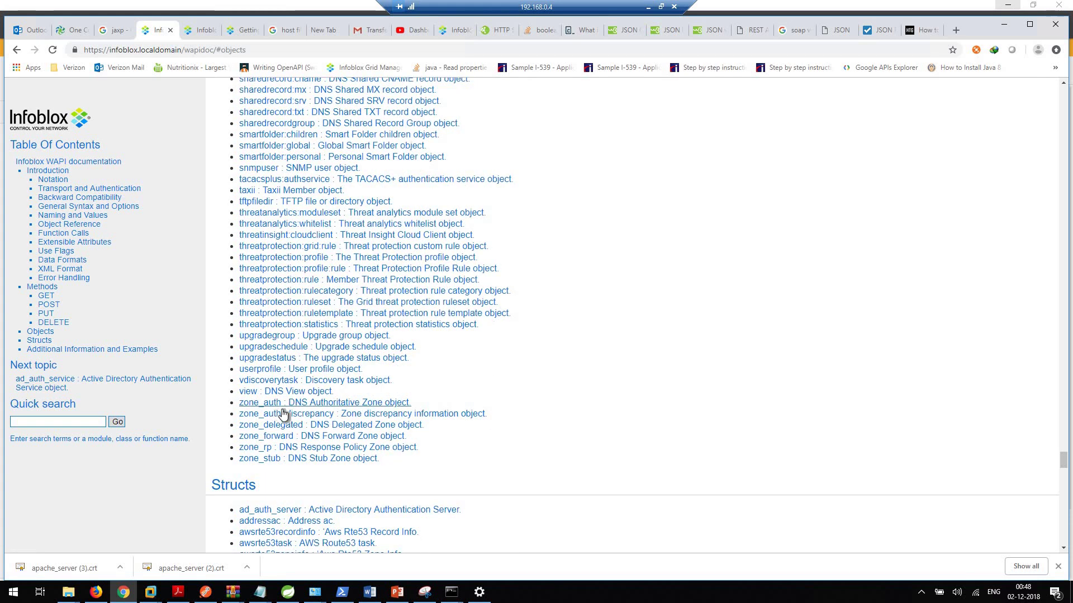
Step: Open the zone_auth object page and copy the name zone_auth from its heading
left_click(320, 403)
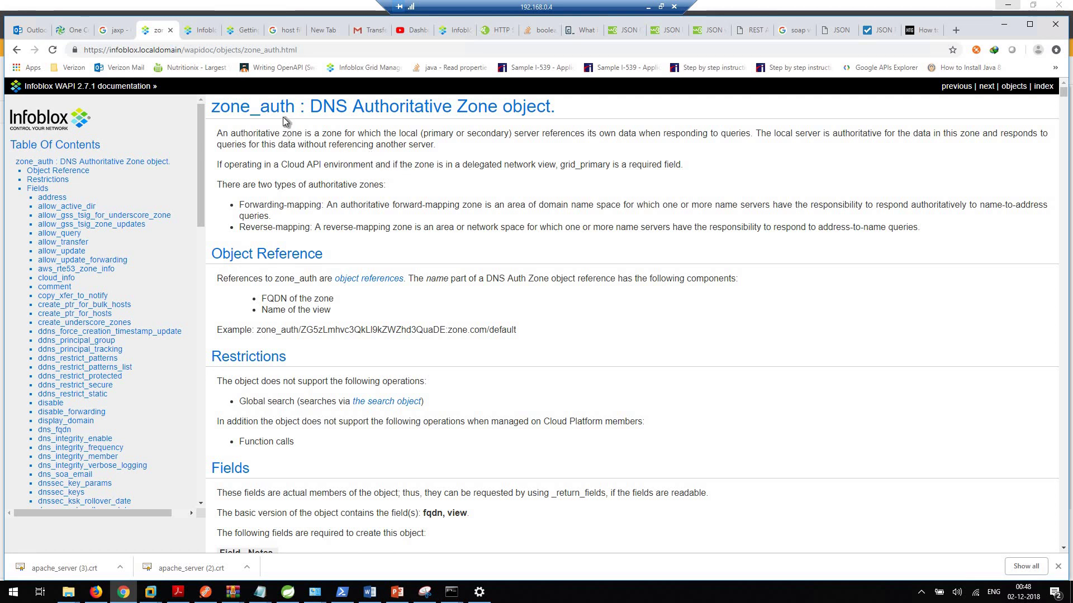
left_click_drag(295, 106, 211, 106)
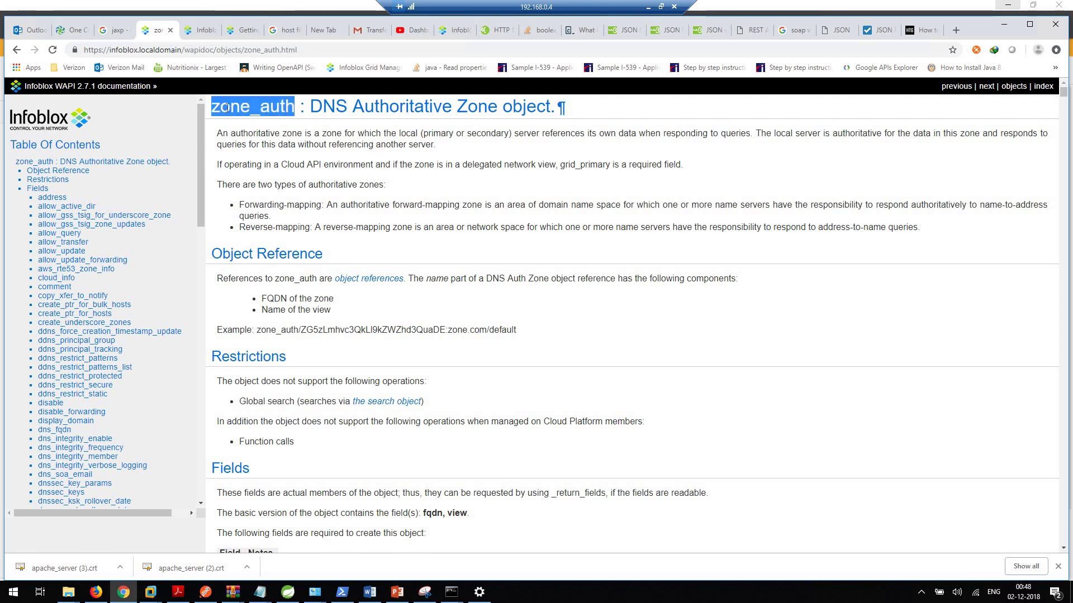
right_click(263, 122)
left_click(263, 118)
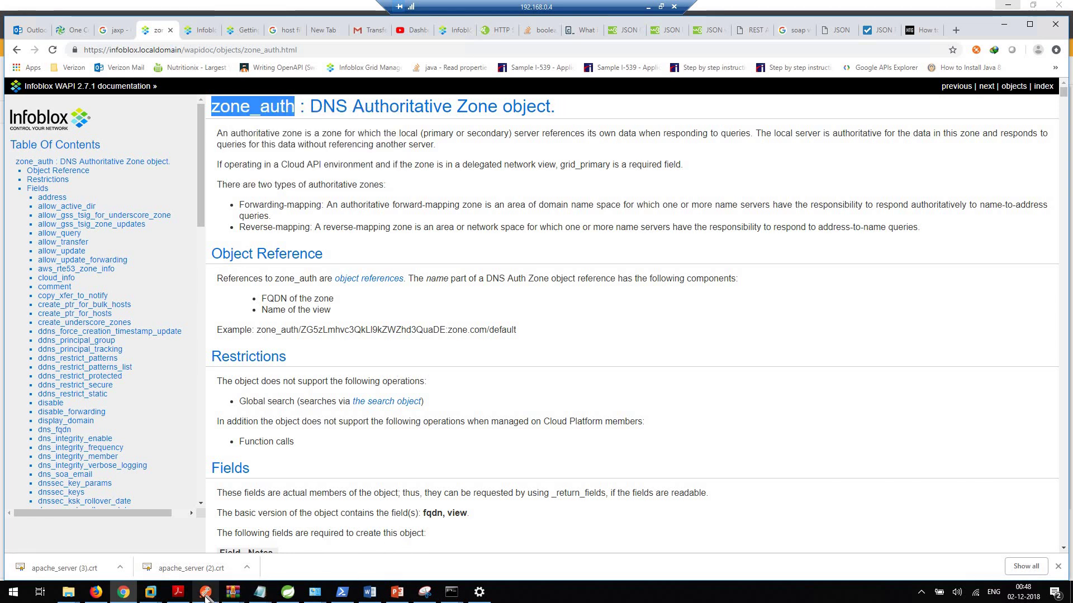
mouse_move(206, 591)
left_click(218, 559)
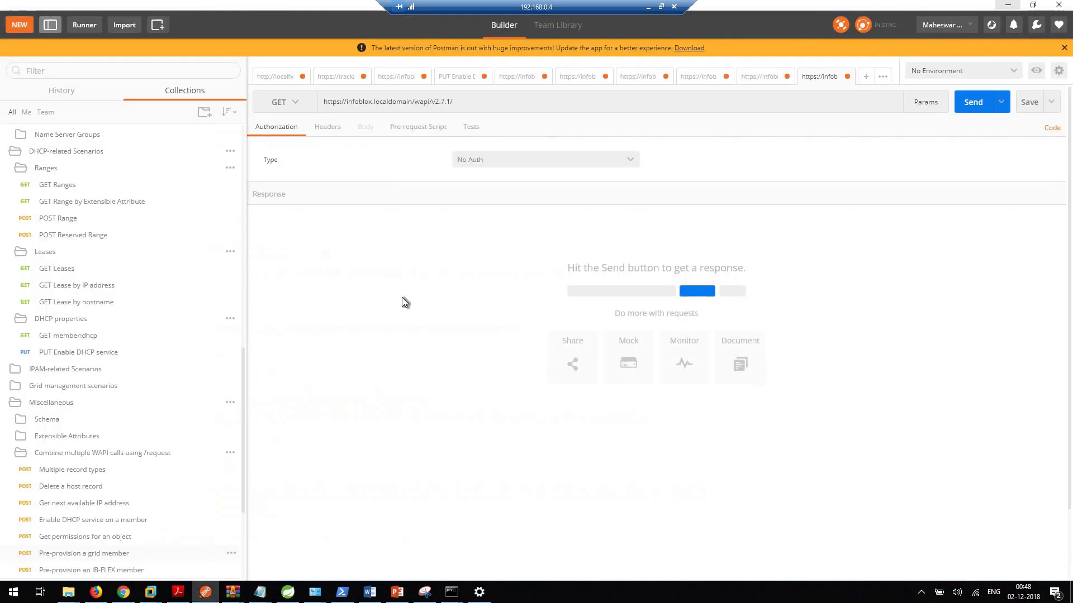
left_click(481, 99)
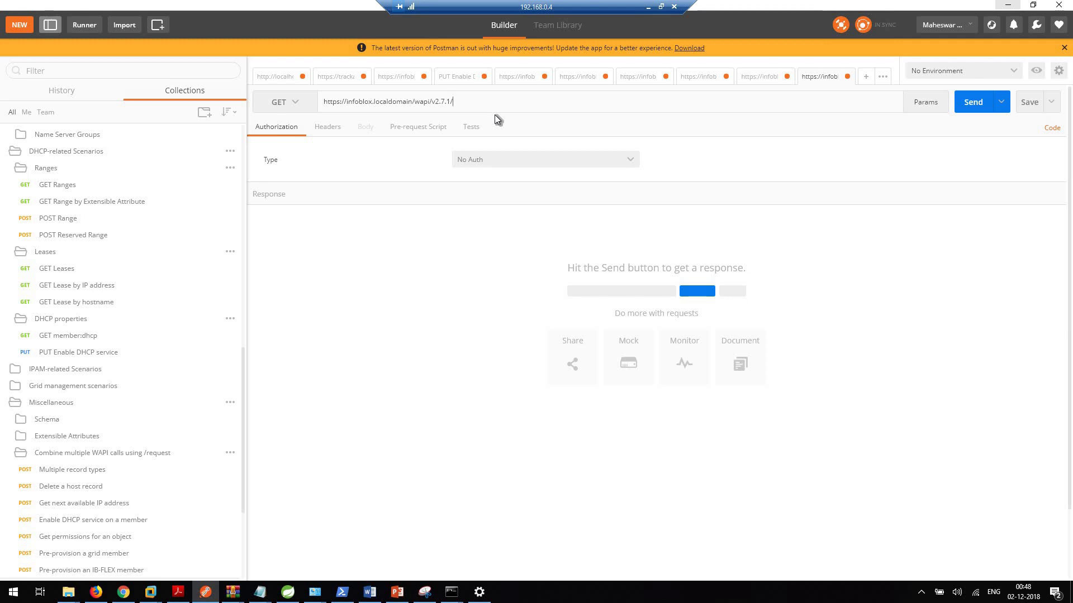
key("ctrl+v")
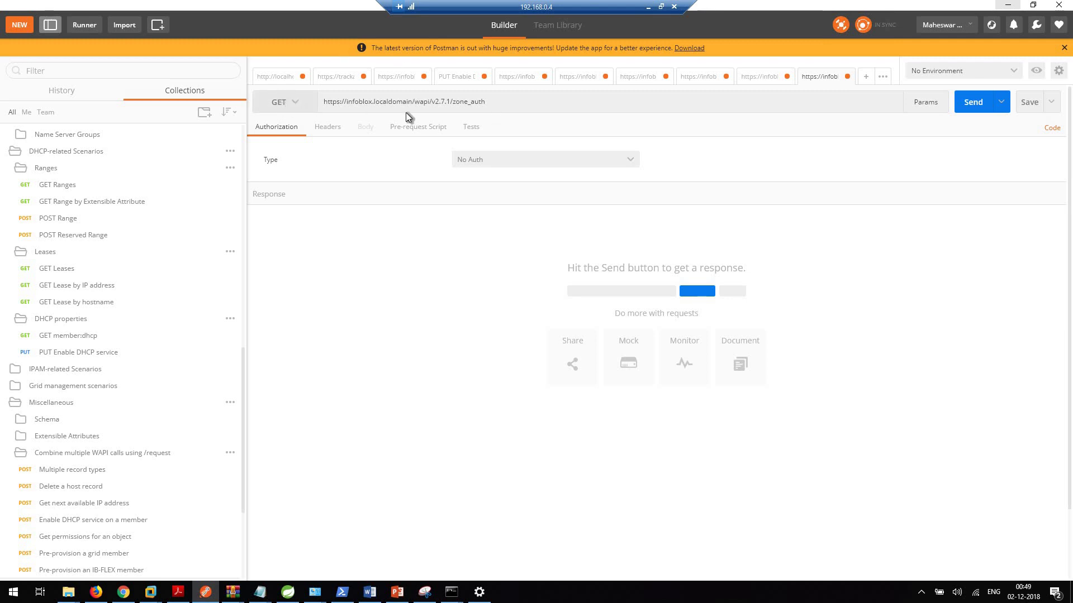
left_click_drag(493, 103, 317, 97)
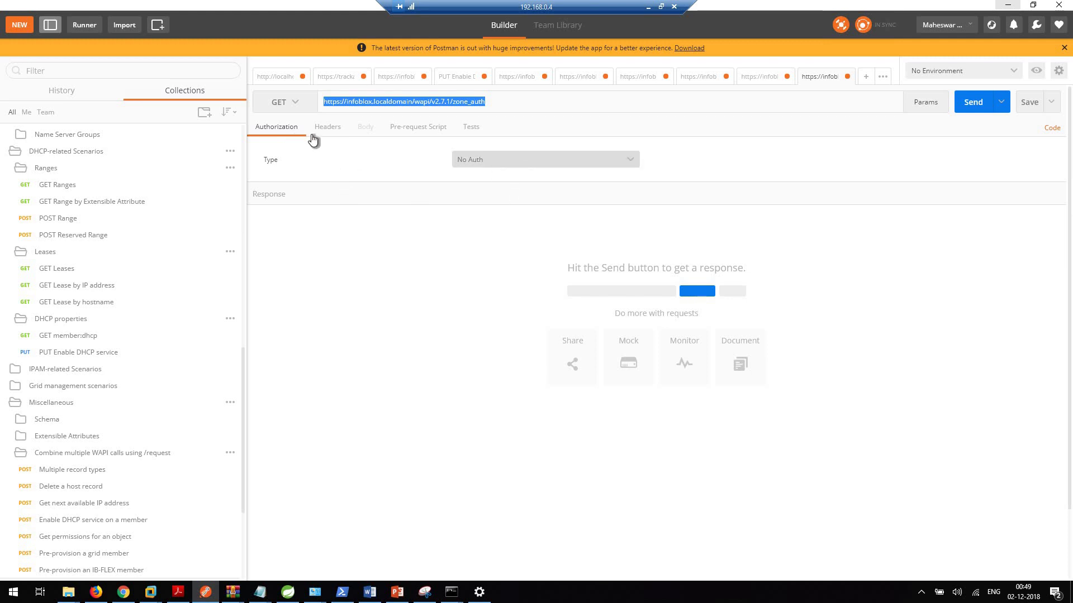
left_click(551, 166)
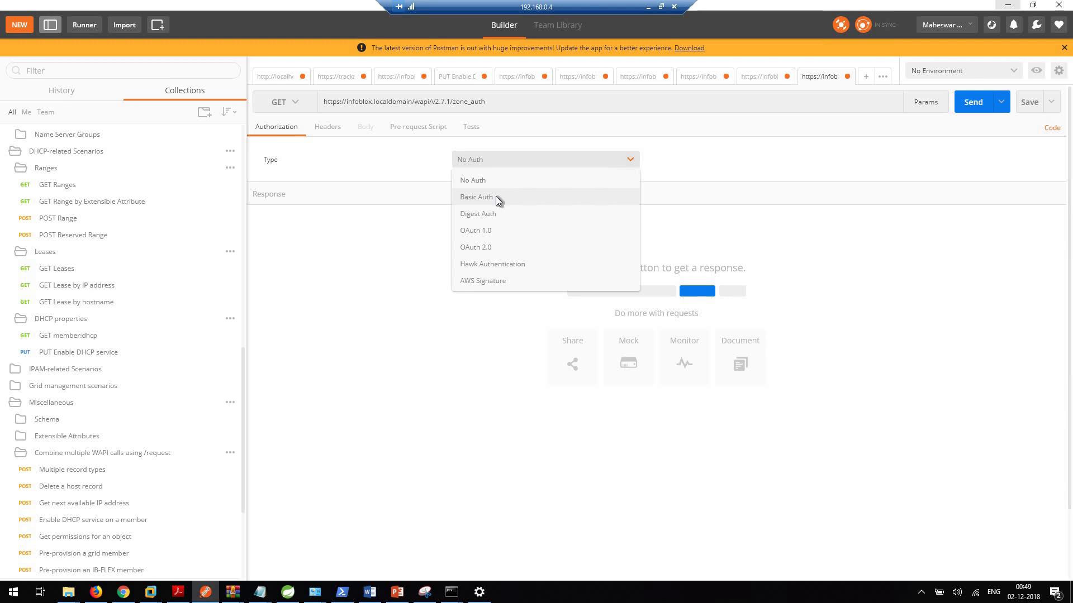
Step: Switch the zone_auth request to Basic Auth with saved credentials and generate its Authorization header
left_click(496, 197)
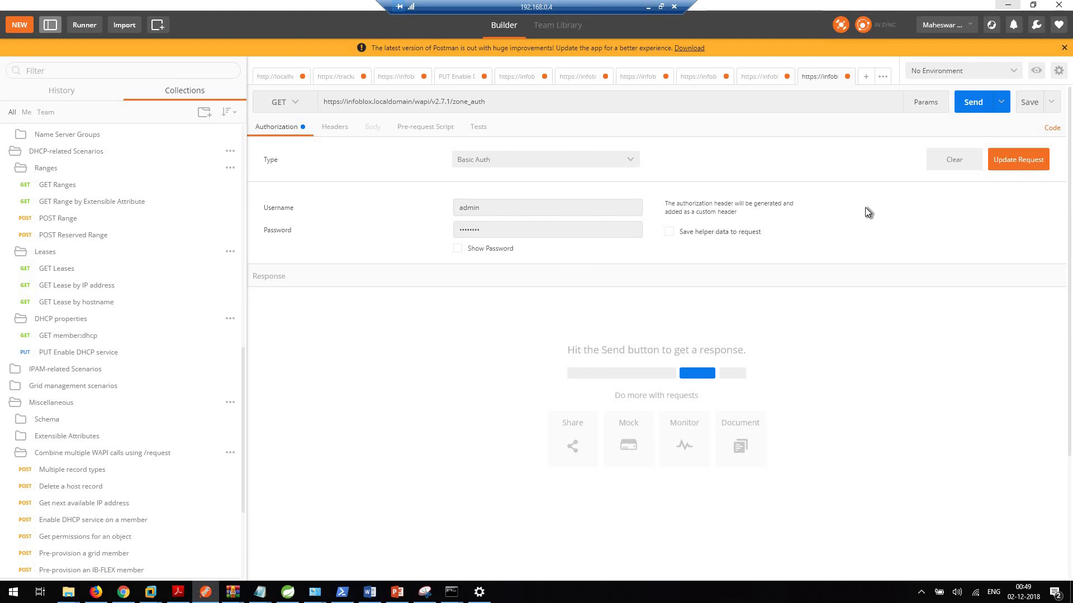
left_click(1005, 168)
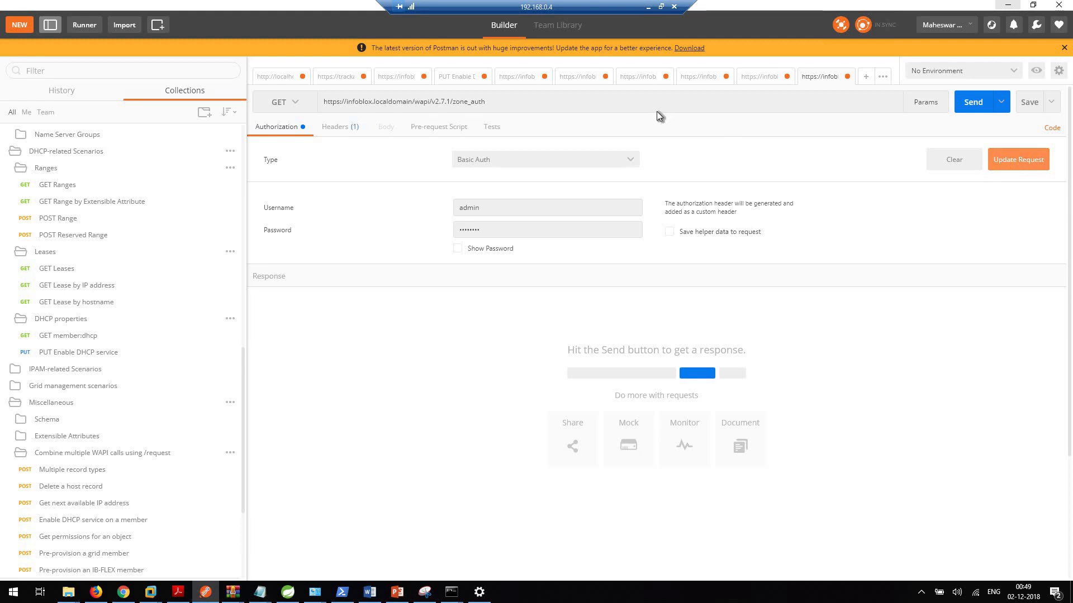
left_click(342, 127)
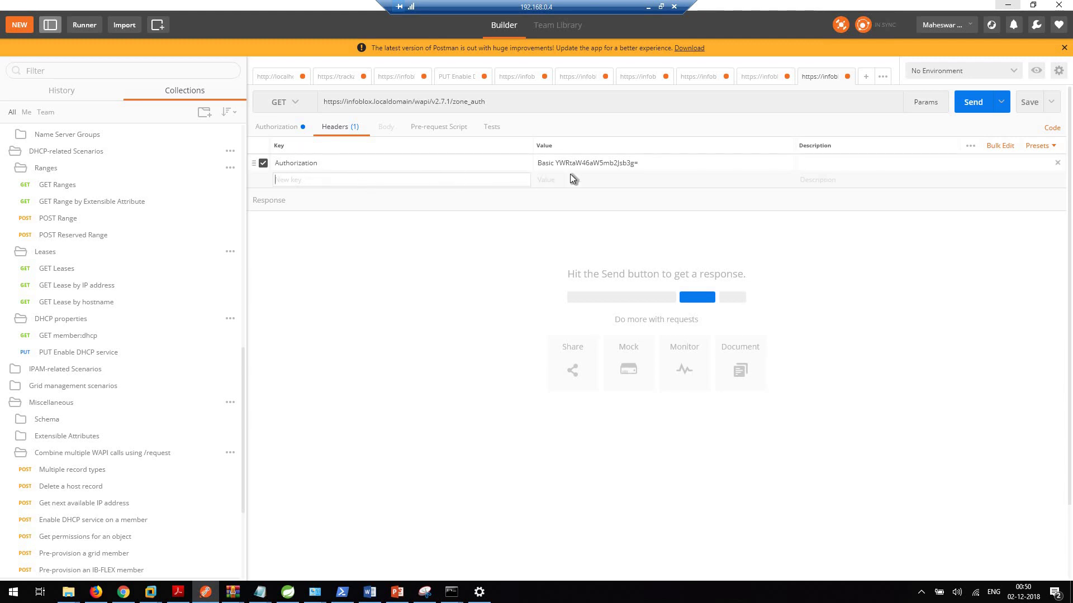
left_click(287, 130)
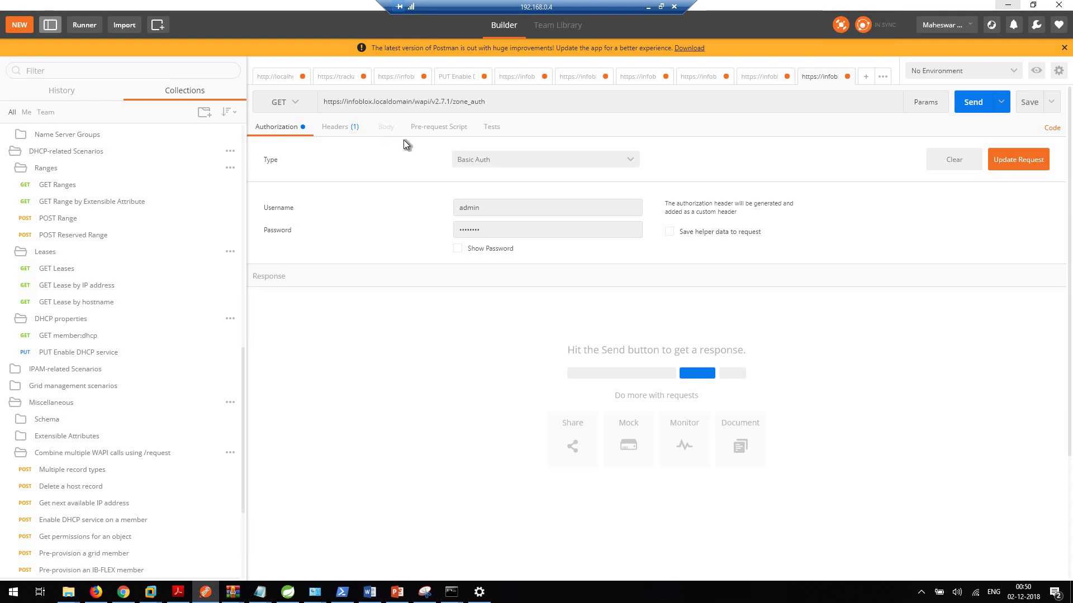
Step: Send the zone_auth GET and review the 200 OK list of zones, including info.com
left_click(974, 113)
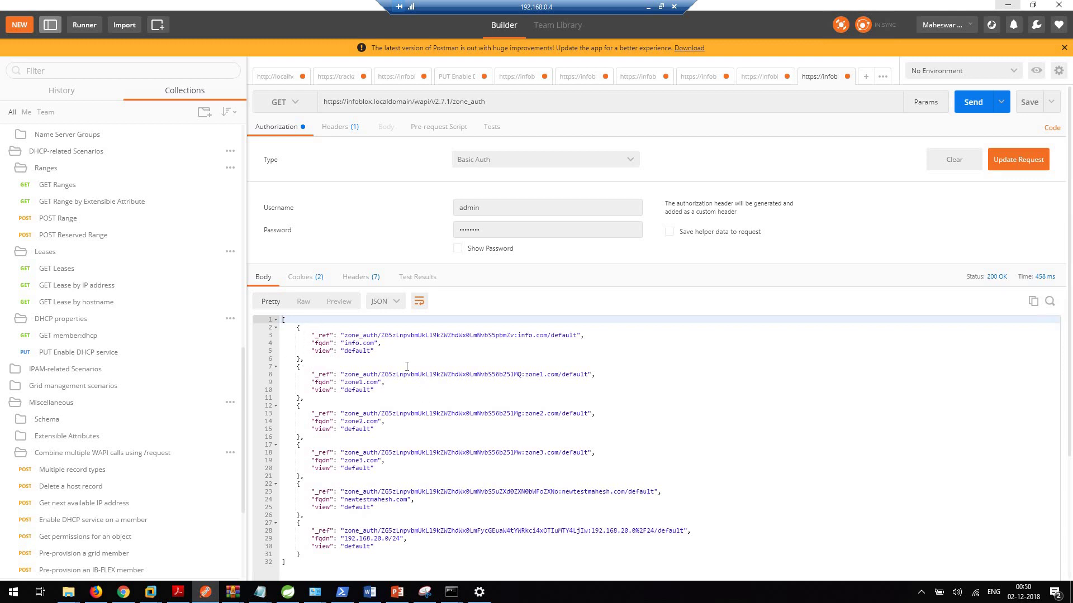
scroll(407, 365, "down", 2)
left_click_drag(378, 343, 308, 343)
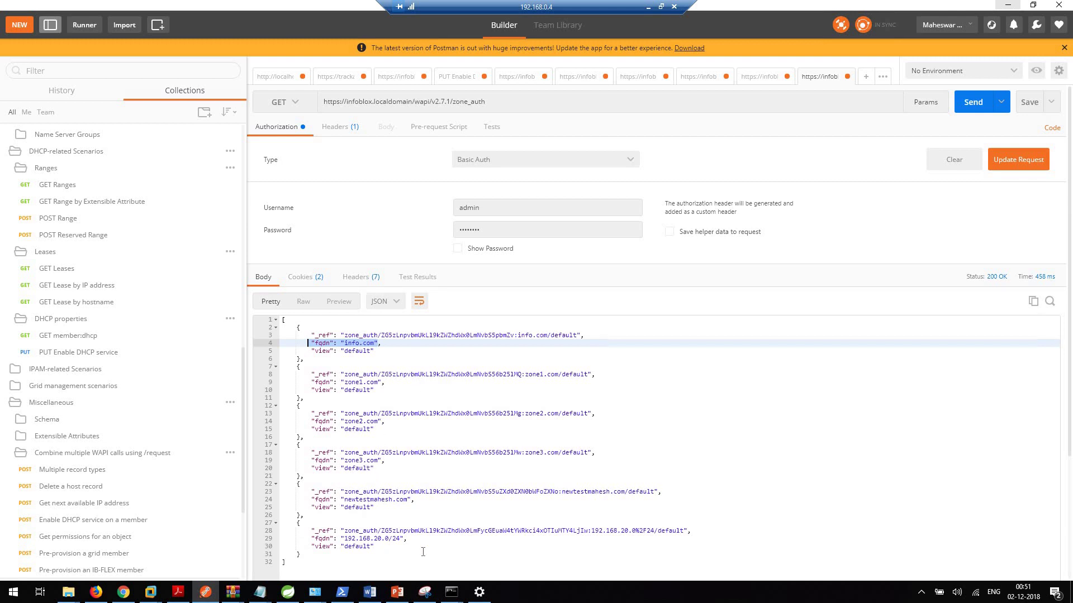
scroll(396, 507, "down", 1)
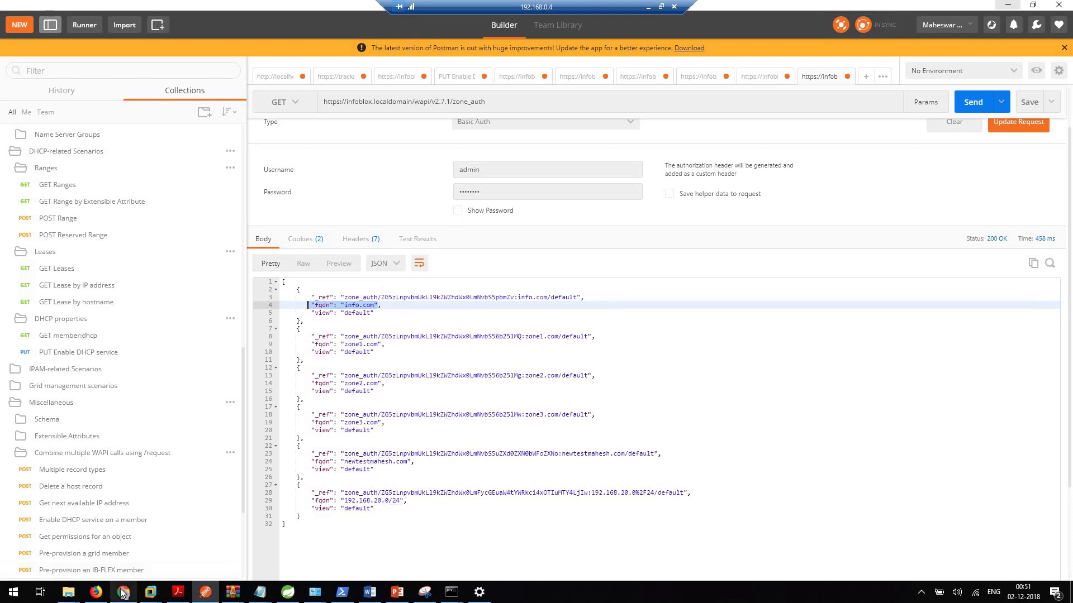
Step: Open the infoblox.localdomain Grid Manager login page in a new browser tab
mouse_move(128, 593)
left_click(116, 552)
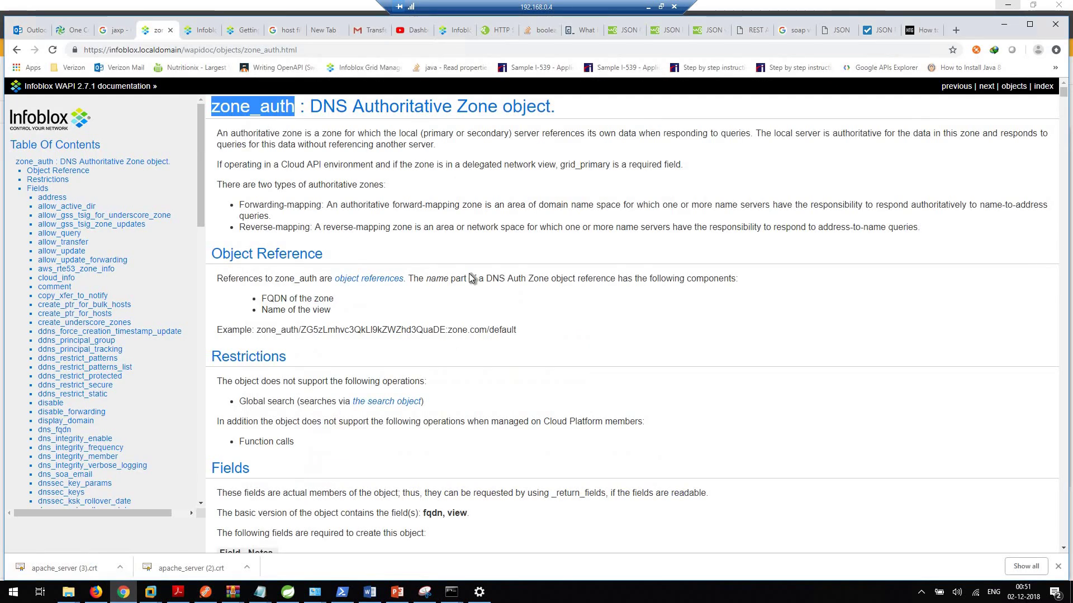
left_click(200, 30)
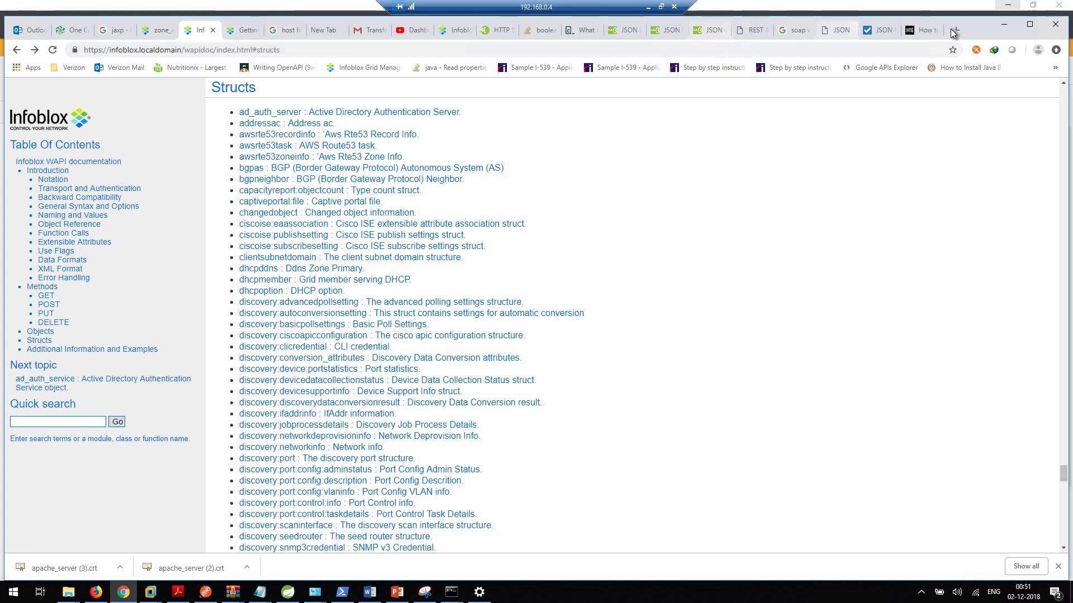
key("ctrl+t")
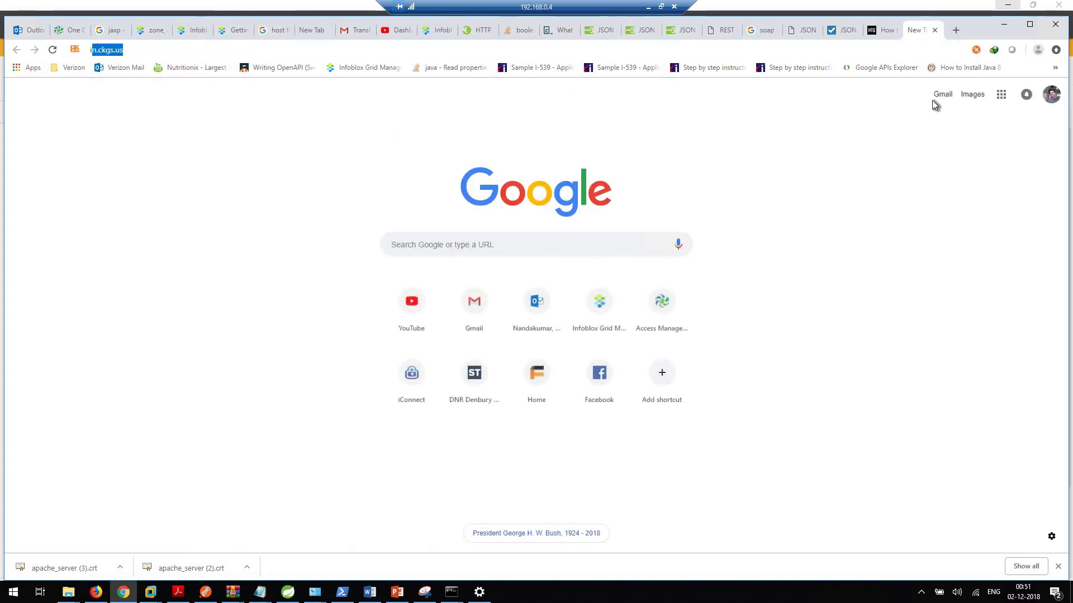
type("infoblox.localdomain")
key("Down")
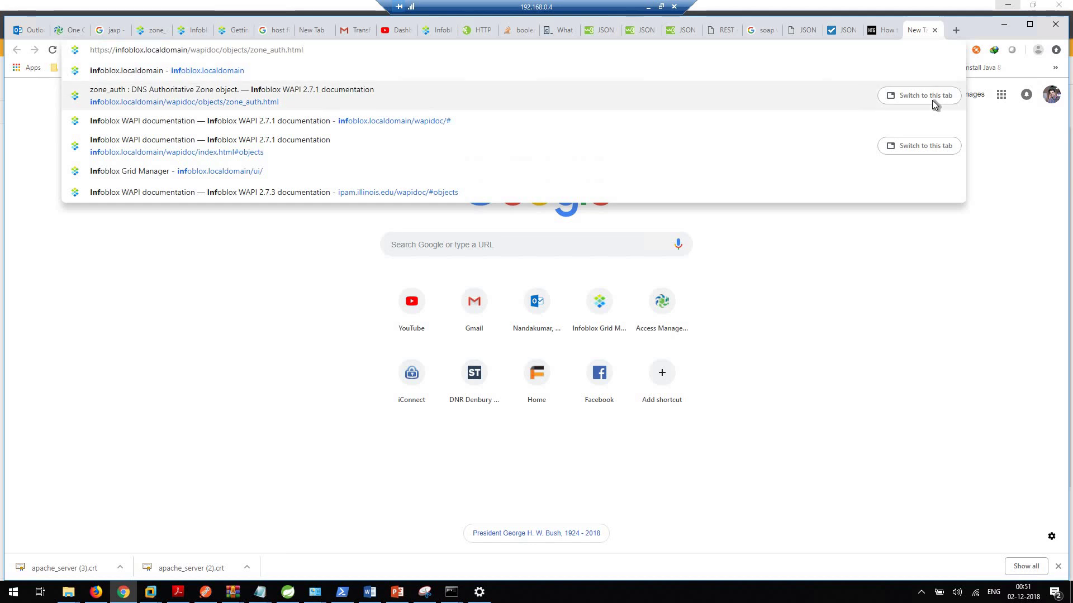
key("Up")
key("Return")
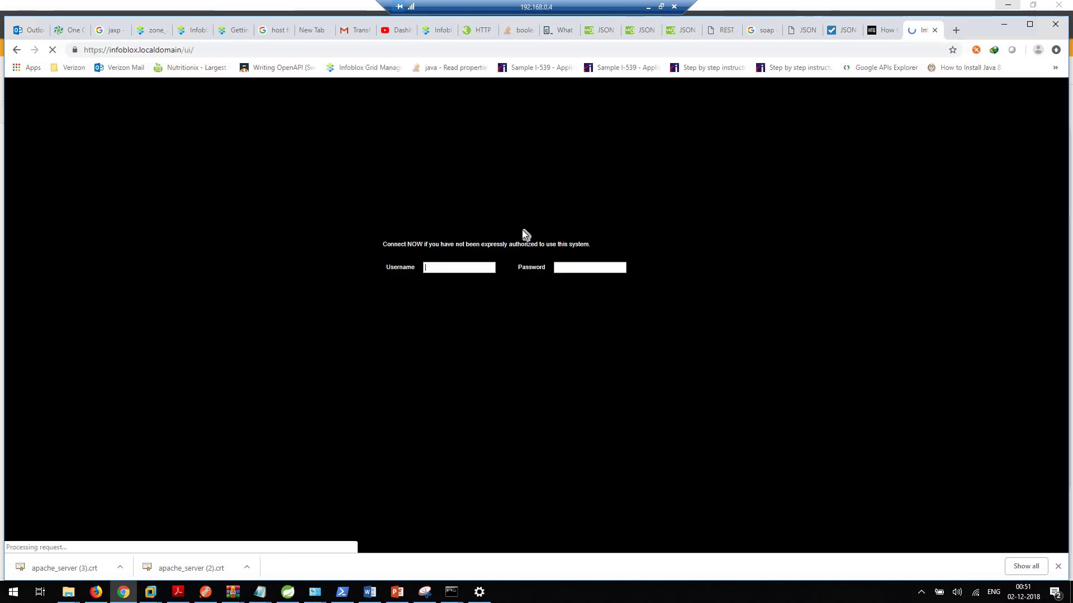
Step: Sign in to Grid Manager with the admin account, declining to save the password
type("admin")
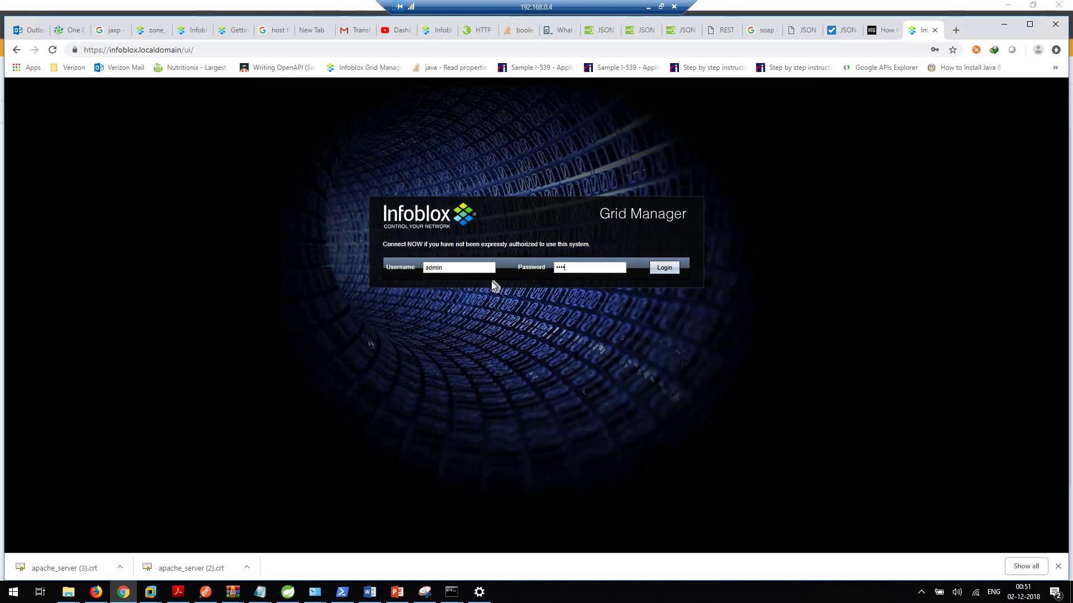
key("Tab")
type("infoblox")
key("Return")
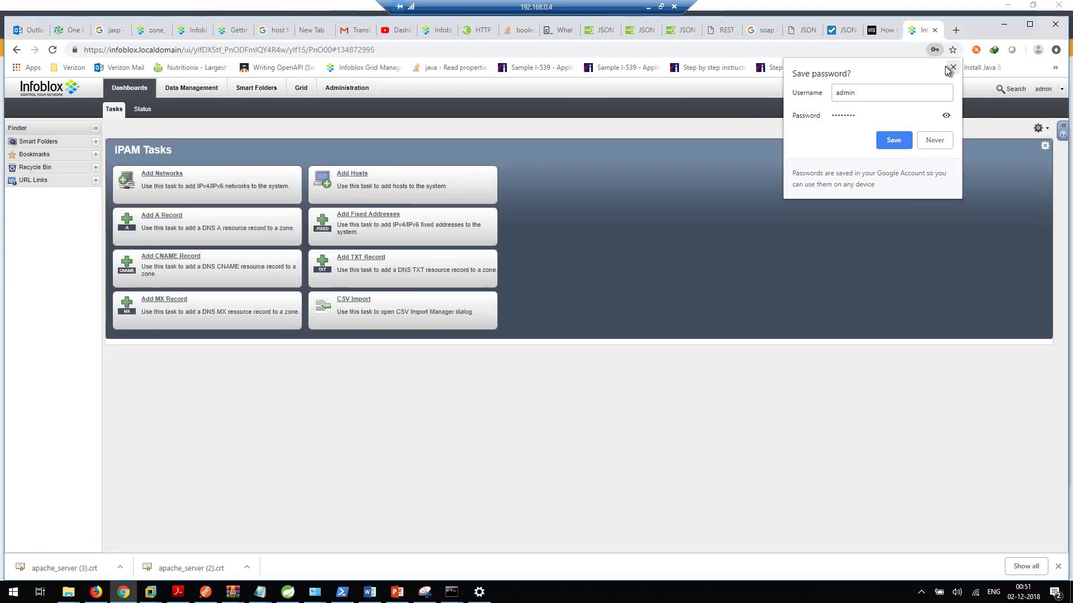
left_click(953, 69)
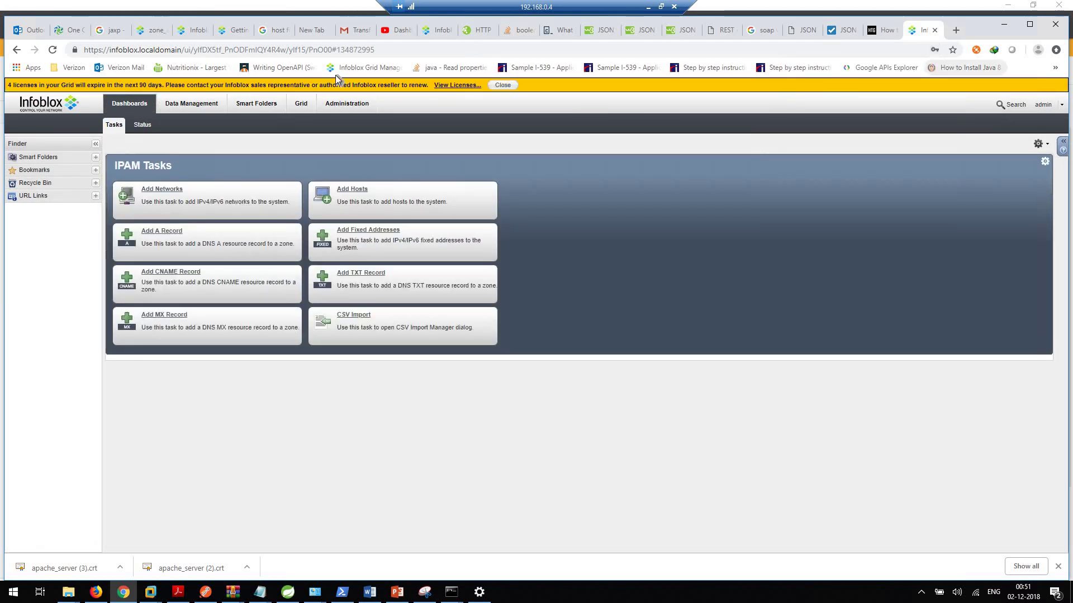
Step: Check Data Management > DNS > Zones, where mytestzone.com is absent, then return to Postman
left_click(186, 105)
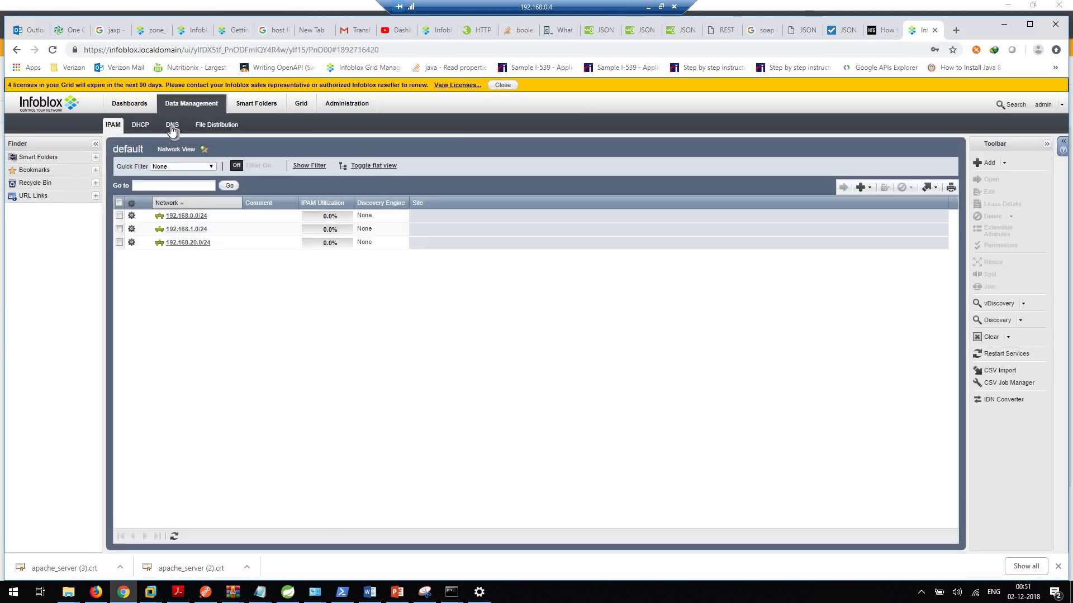
left_click(177, 124)
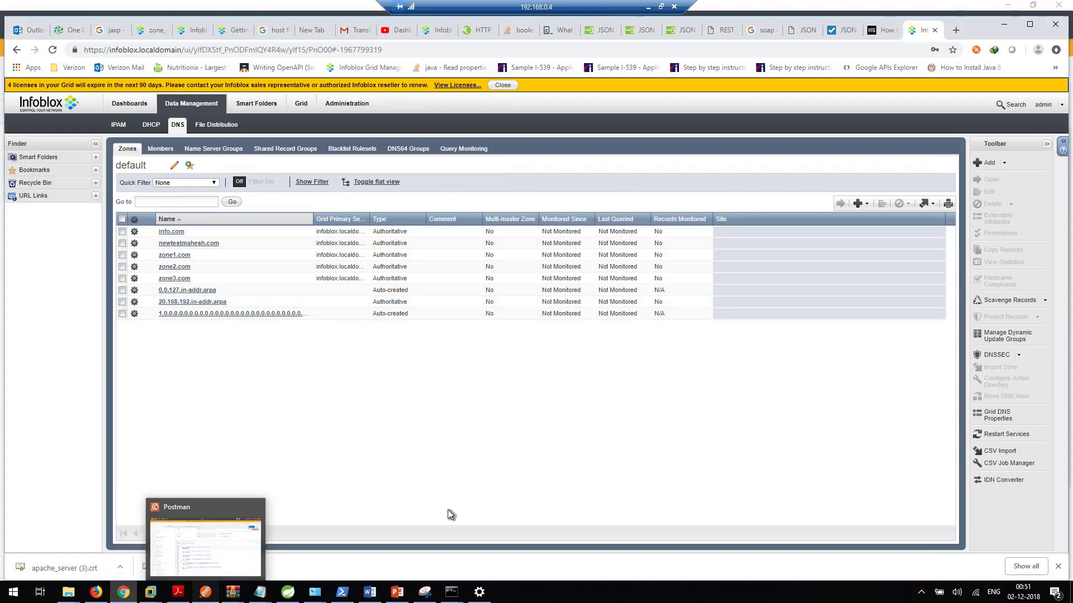
left_click(206, 592)
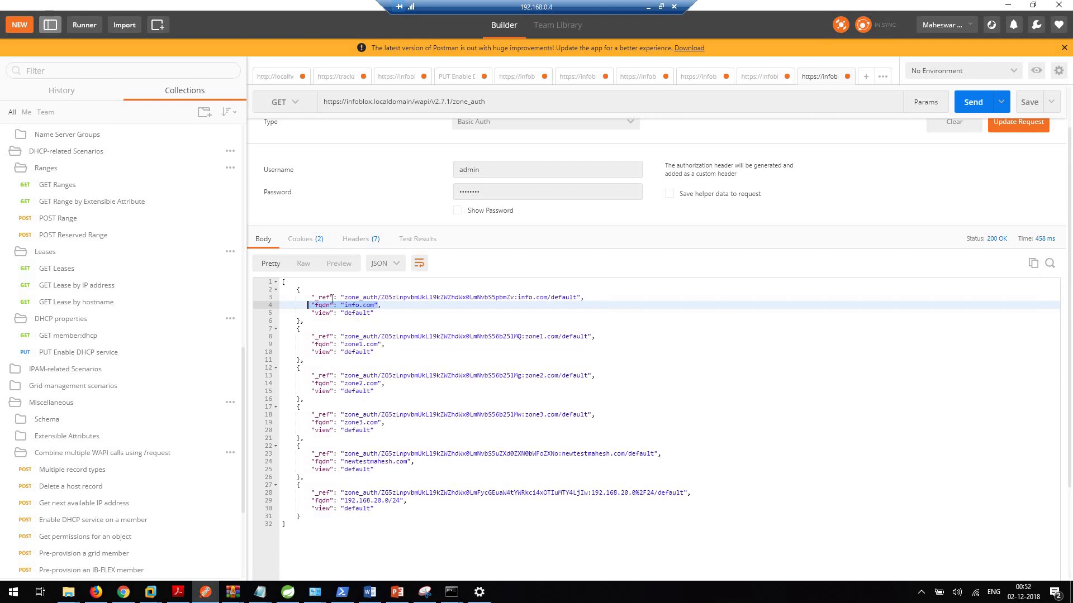
left_click_drag(333, 297, 313, 298)
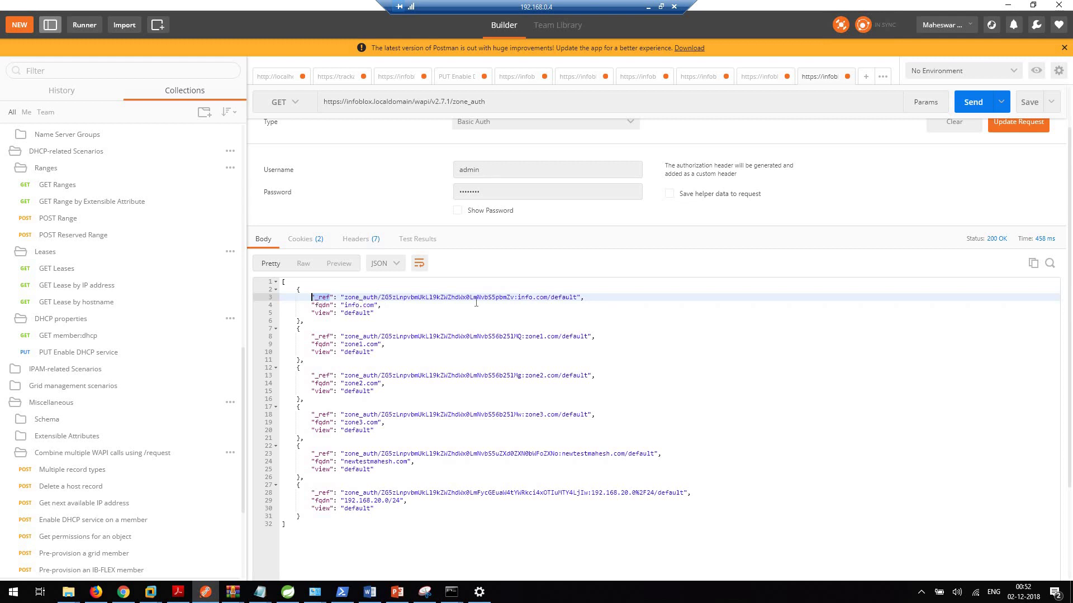
left_click_drag(604, 301, 349, 301)
key("shift+Left")
key("shift+Left")
key("shift+Left")
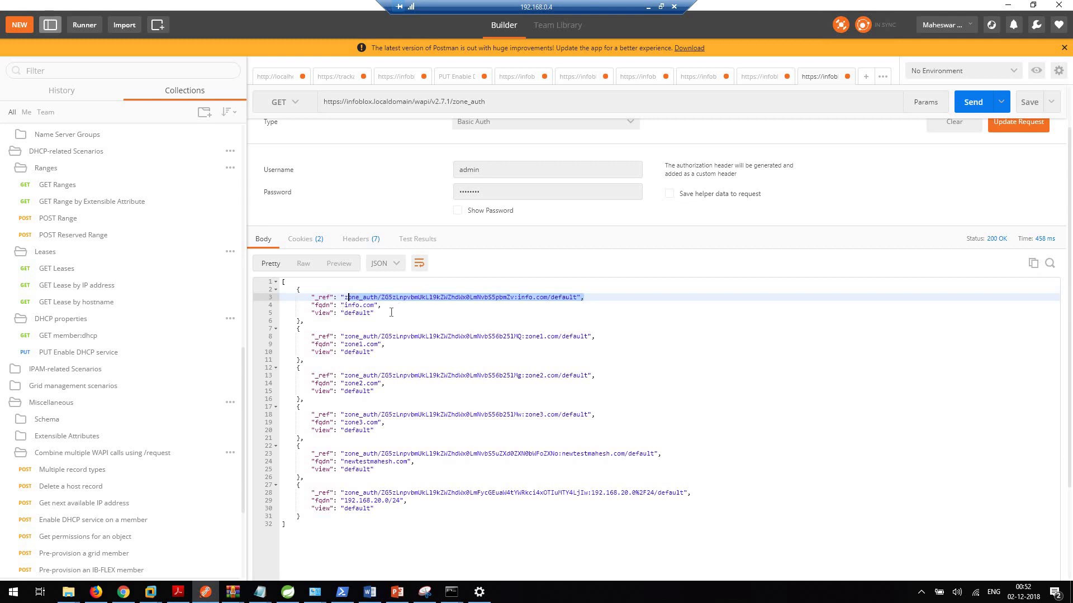
left_click(383, 306)
left_click_drag(346, 306, 344, 306)
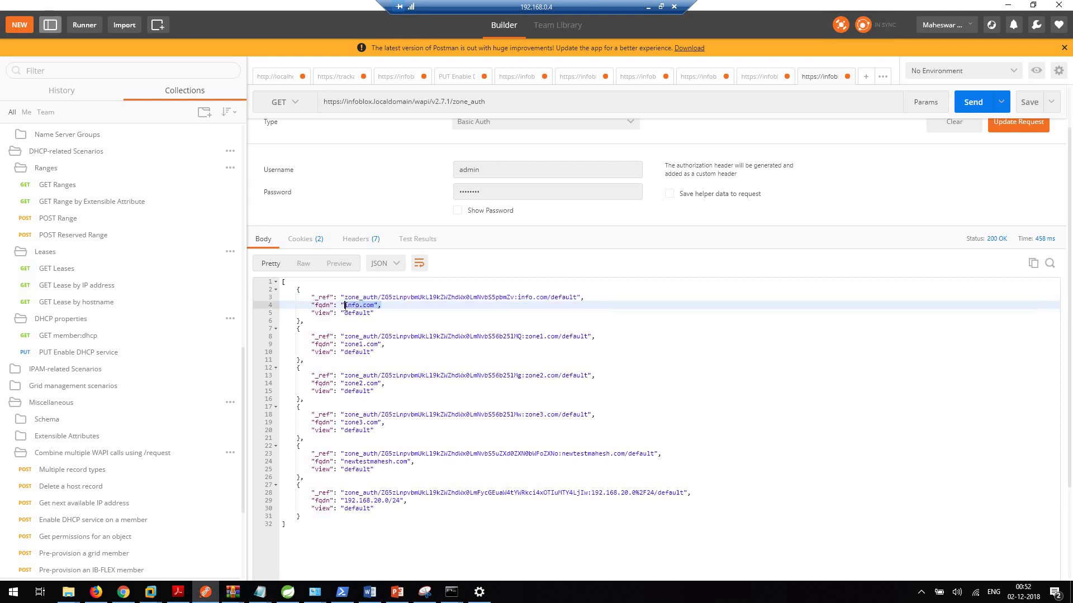
left_click(581, 297)
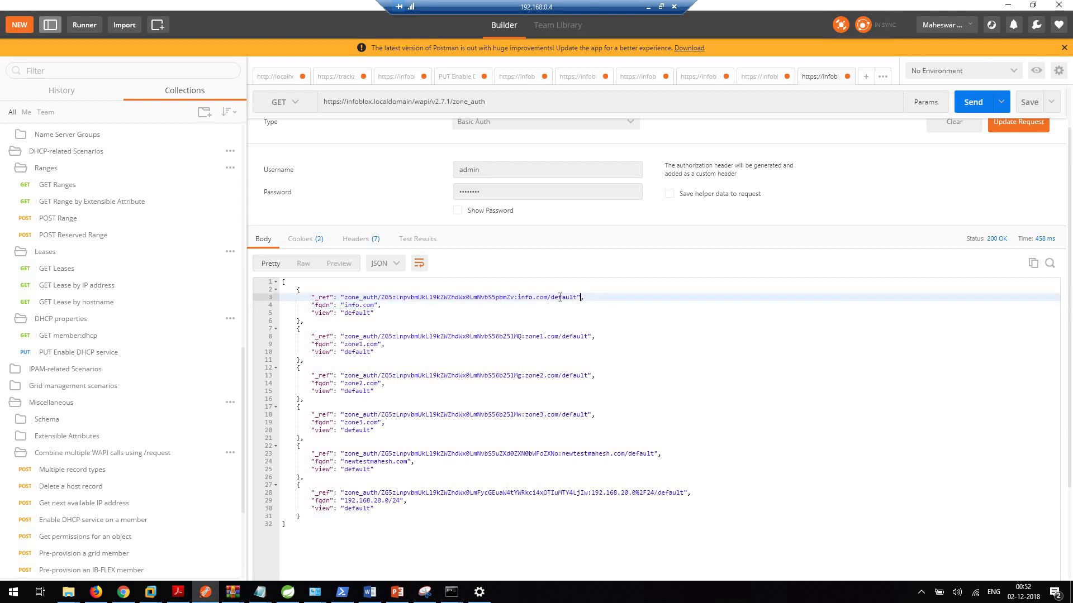
left_click_drag(432, 295, 345, 298)
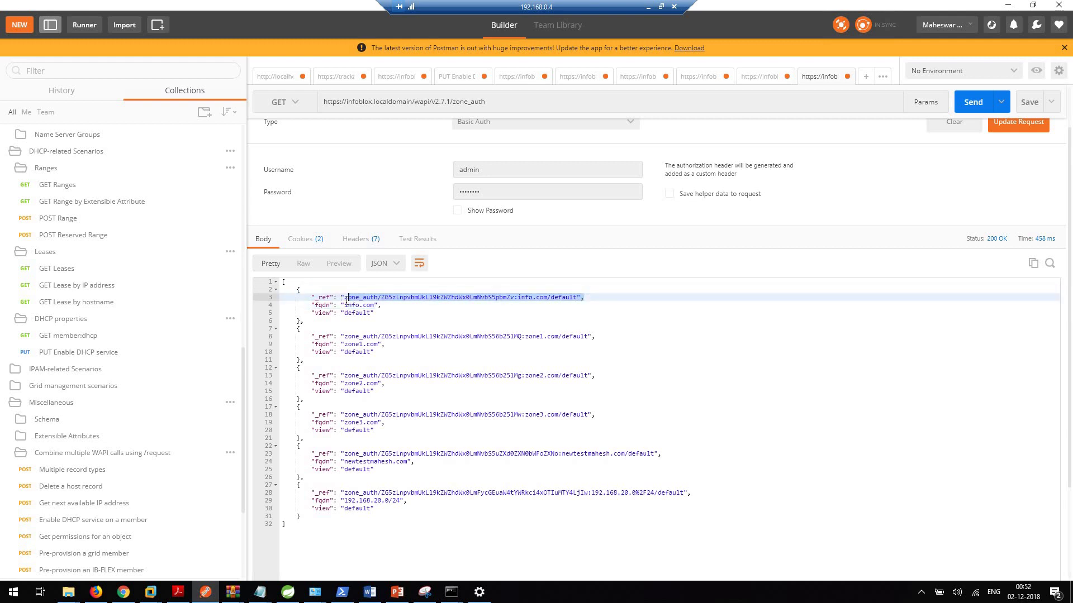
left_click(394, 308)
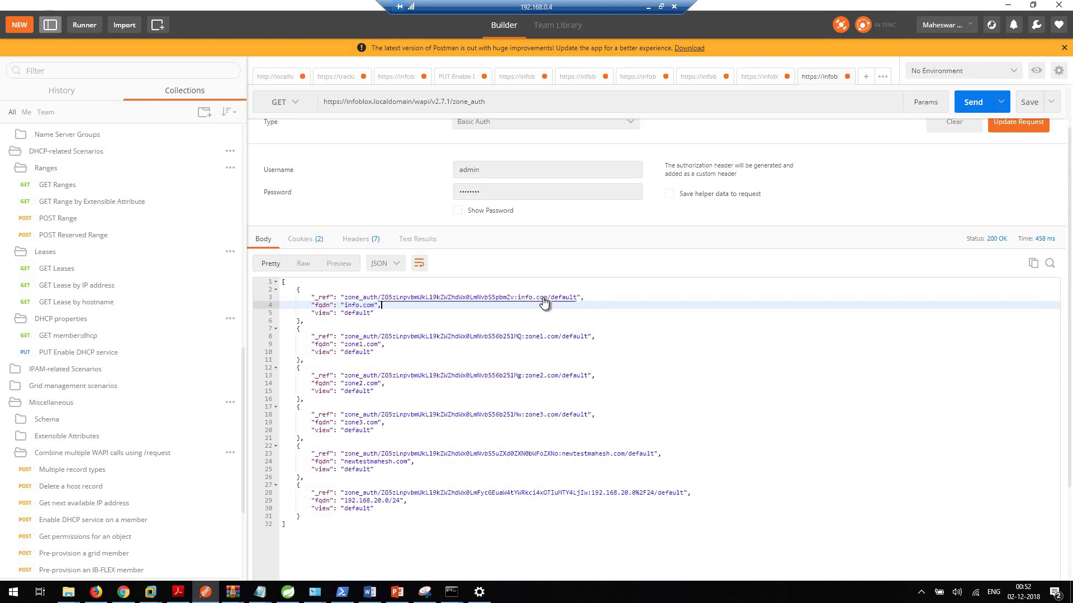
left_click(586, 297)
left_click_drag(430, 293, 342, 299)
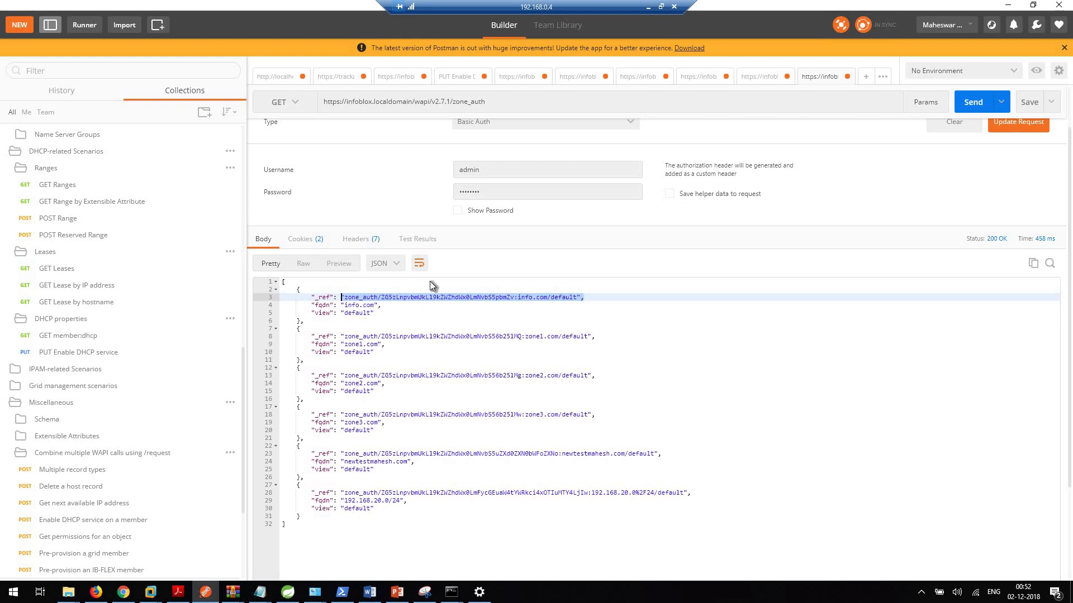
scroll(636, 285, "up", 1)
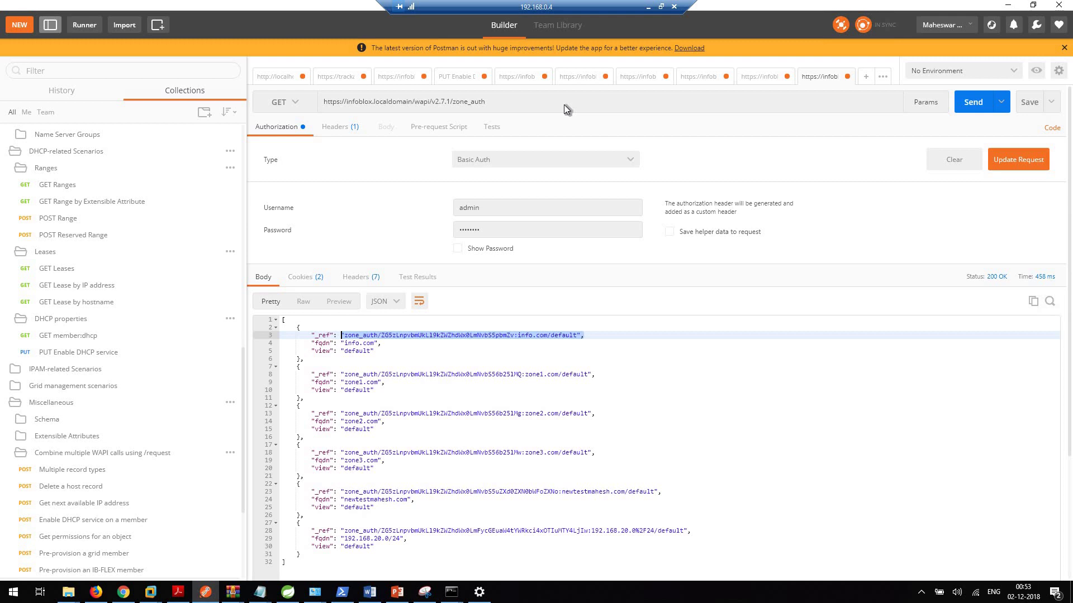
Step: Append ?_schema to the zone_auth URL and send the GET request
left_click(512, 103)
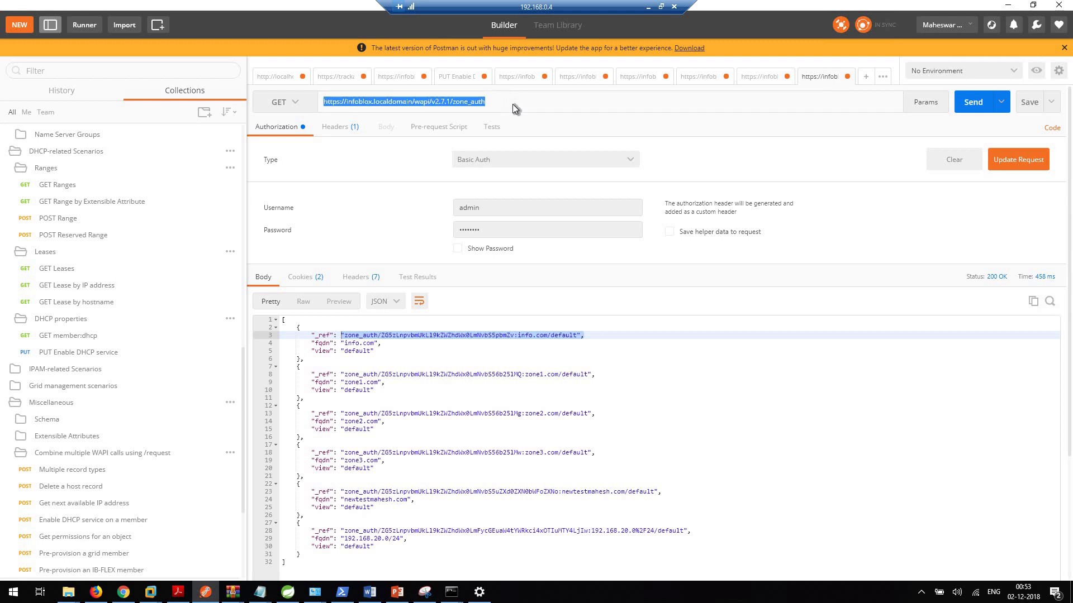
left_click(512, 103)
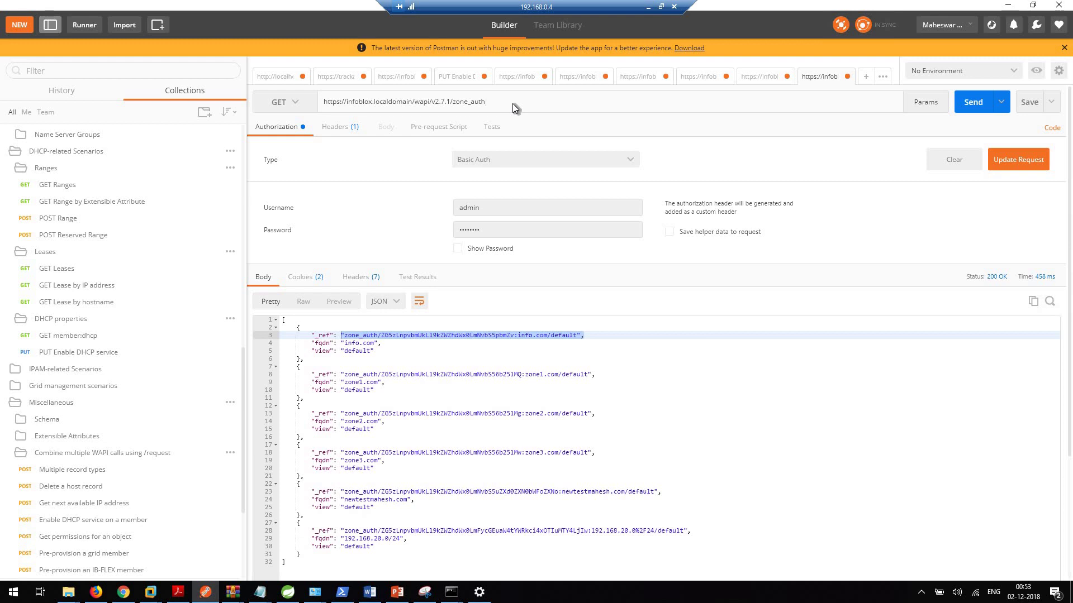
type("?")
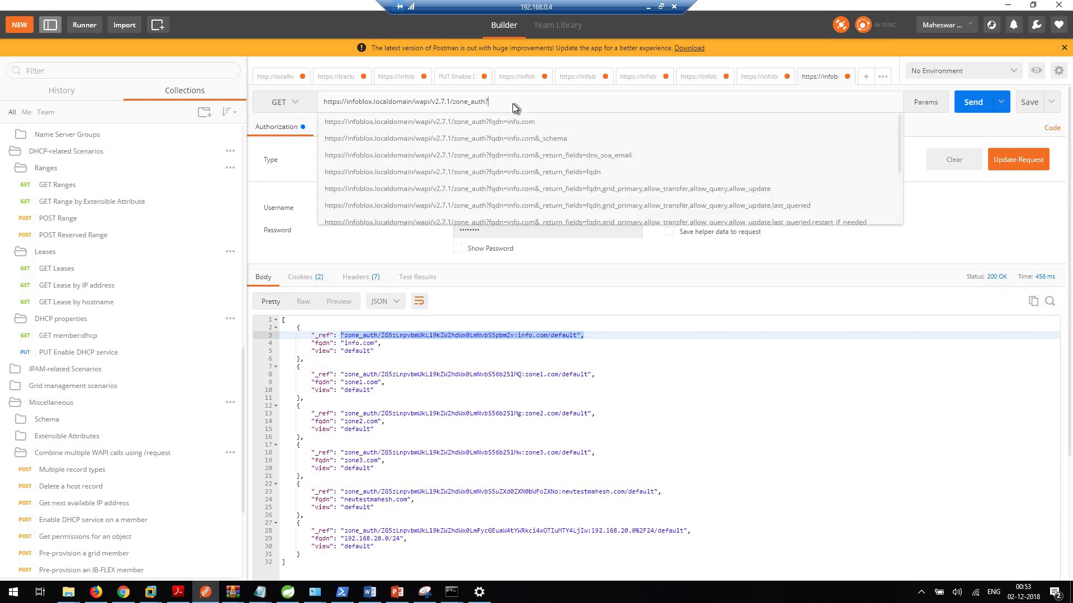
type("_")
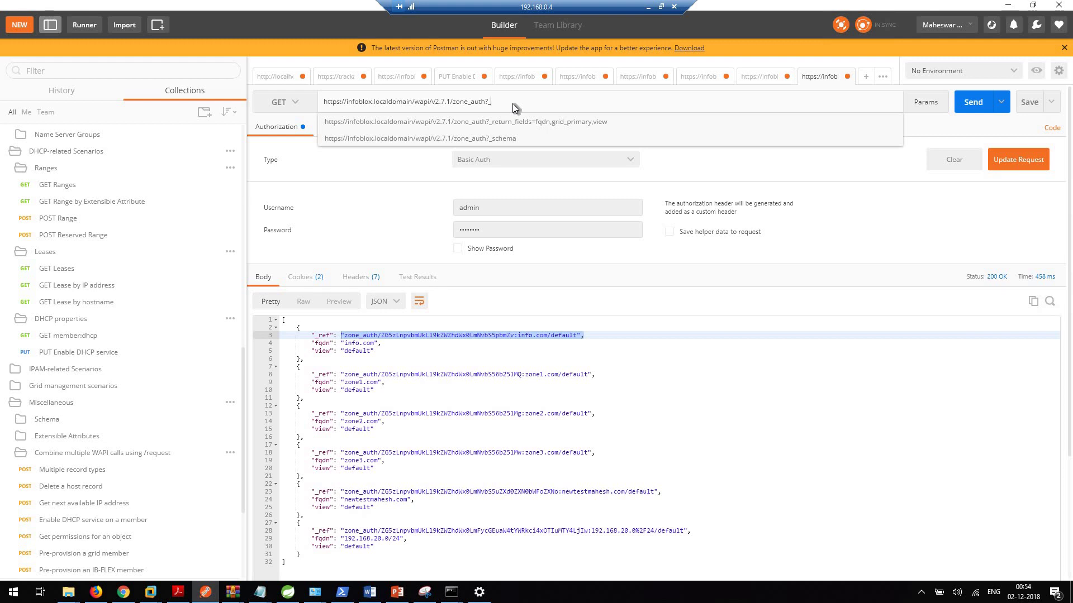
type("schema")
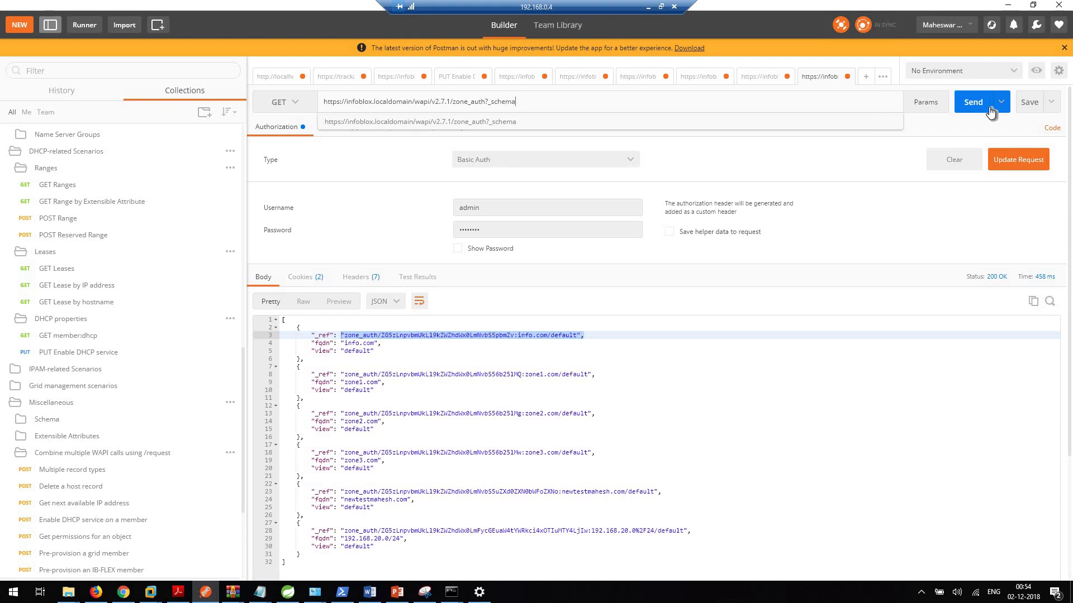
left_click(969, 105)
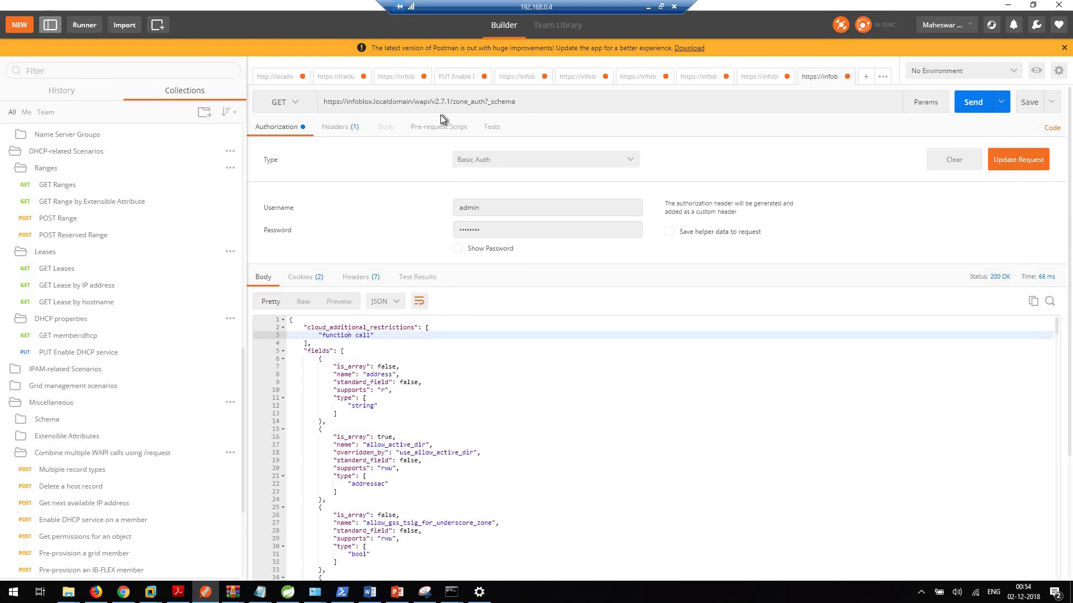
Step: Browse the schema response and highlight the allow_transfer field
double_click(485, 102)
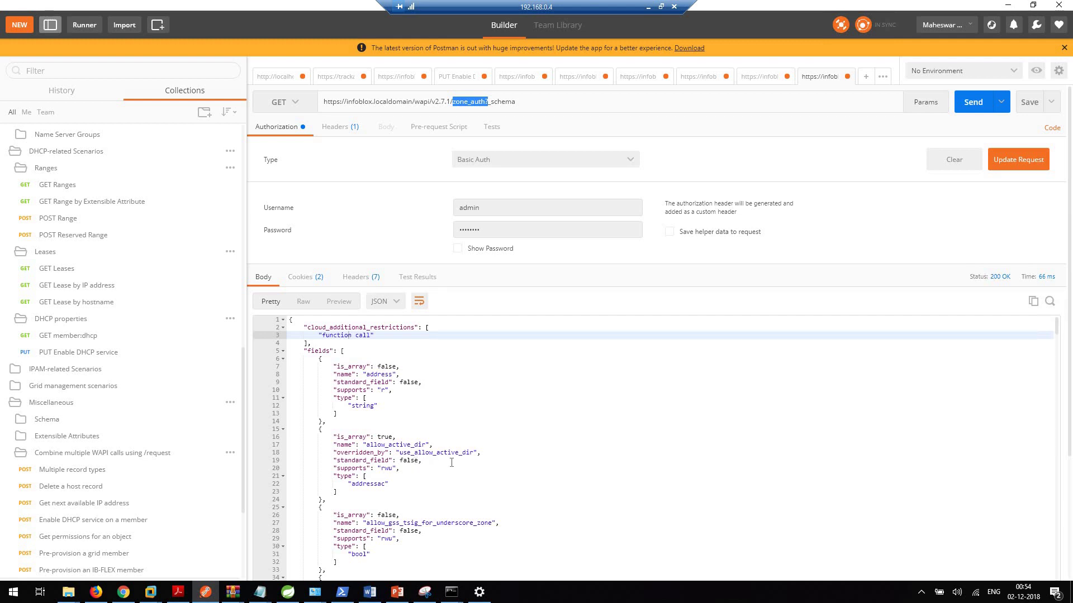
scroll(451, 463, "down", 1)
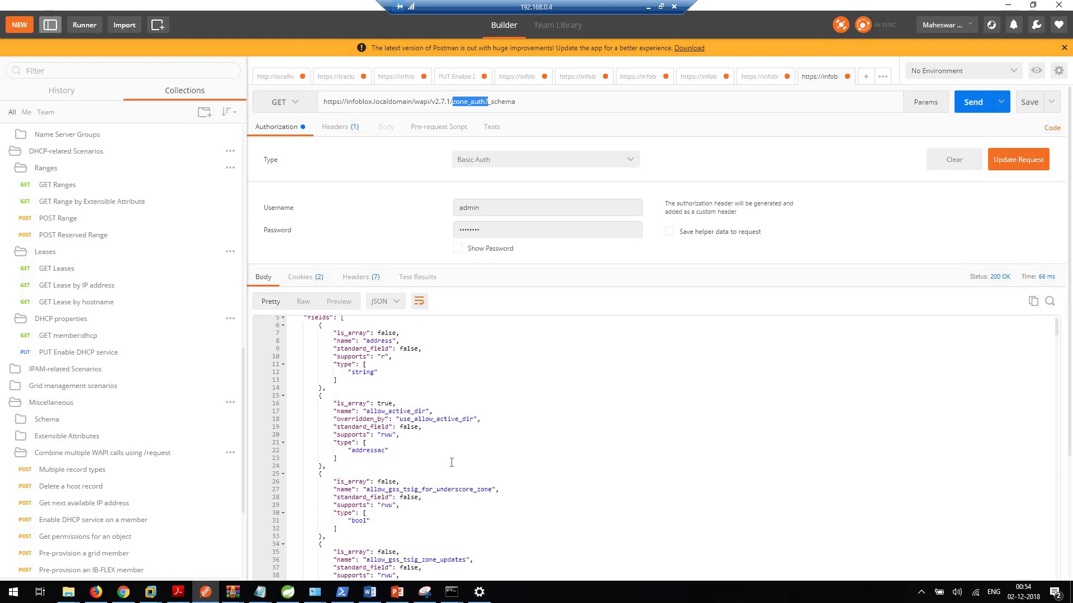
scroll(459, 481, "down", 3)
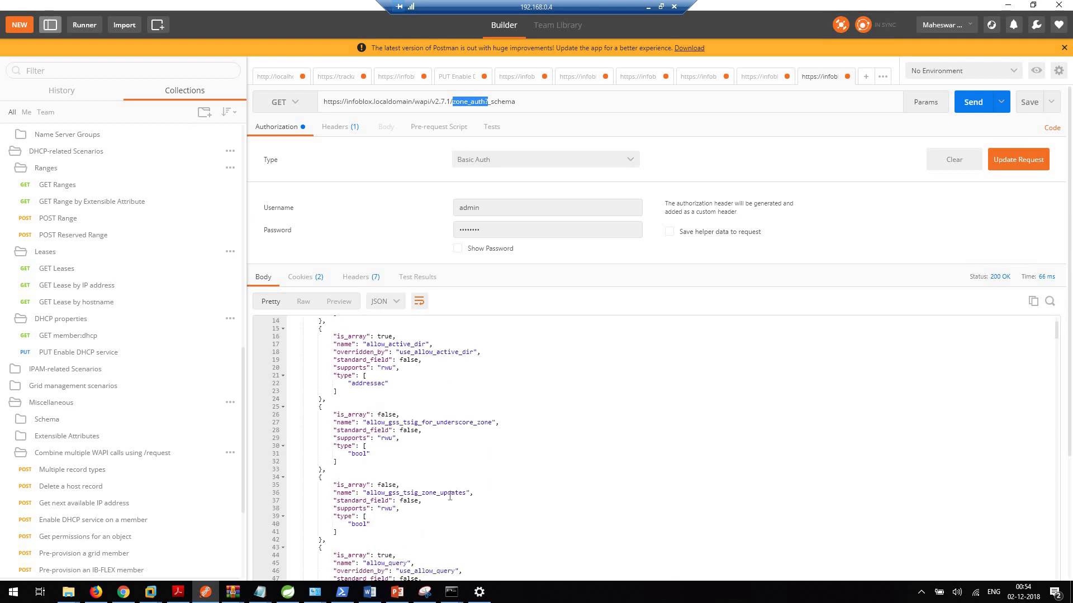
scroll(449, 496, "down", 4)
left_click(429, 549)
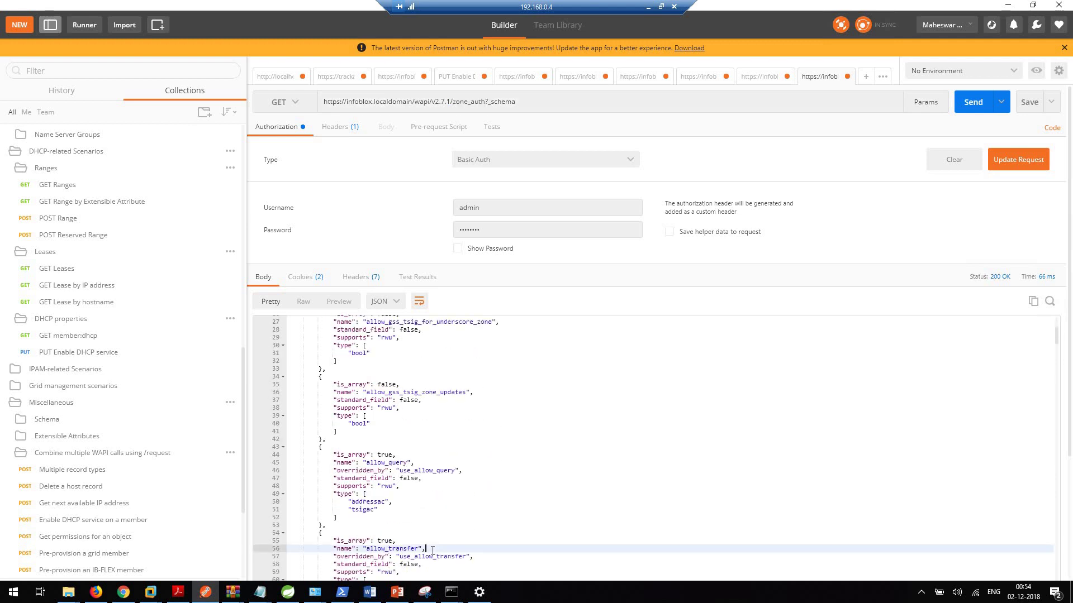
left_click_drag(367, 548, 425, 549)
scroll(429, 518, "down", 3)
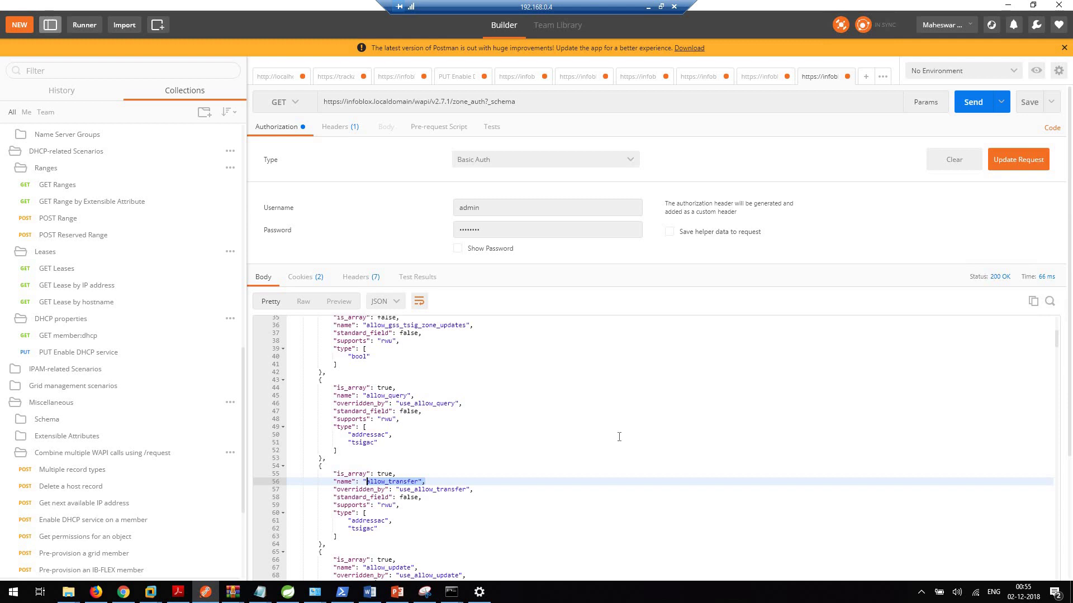
left_click(685, 438)
Step: Highlight the address field's standard_field: false and supports lines in the schema
scroll(686, 439, "up", 8)
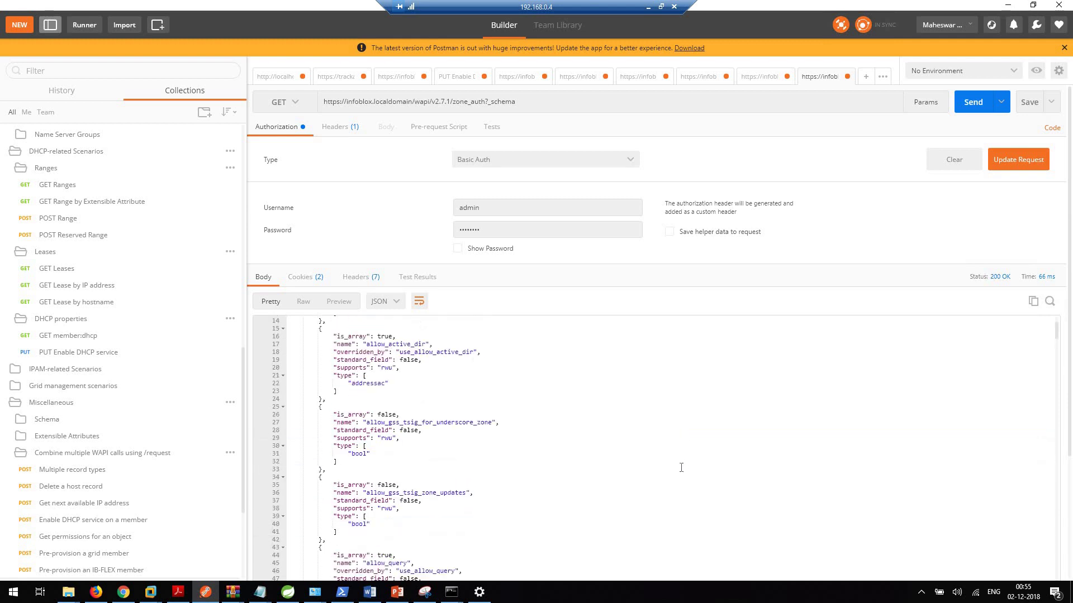
scroll(677, 467, "down", 4)
scroll(494, 438, "up", 4)
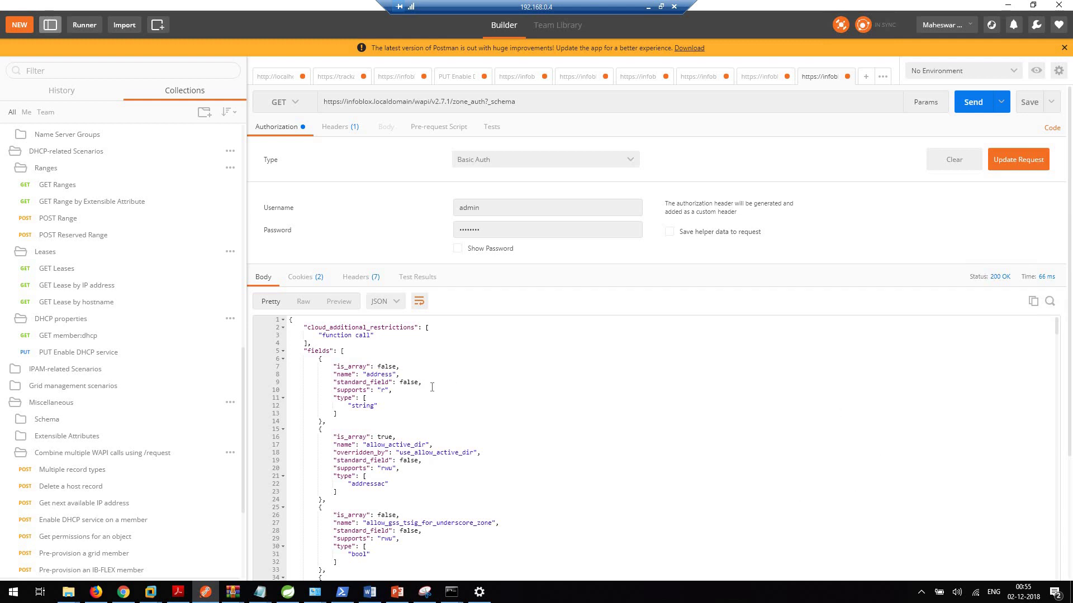
left_click_drag(430, 388, 344, 382)
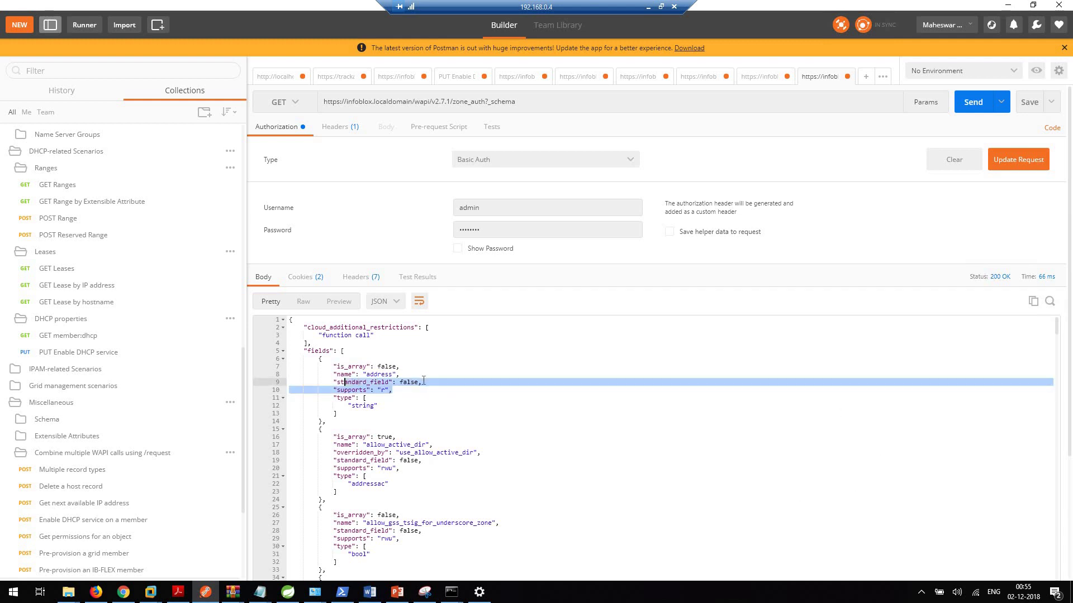
left_click_drag(423, 381, 334, 385)
key("ctrl+c")
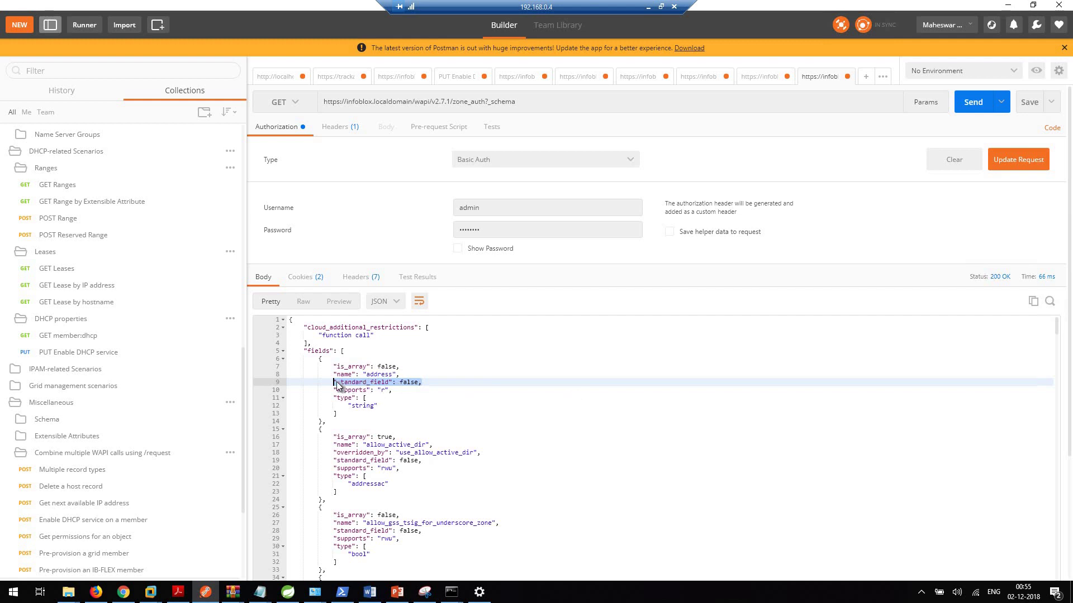
Step: Search the schema for "standard_field": true and step between its two matches, fqdn and view
left_click(433, 382)
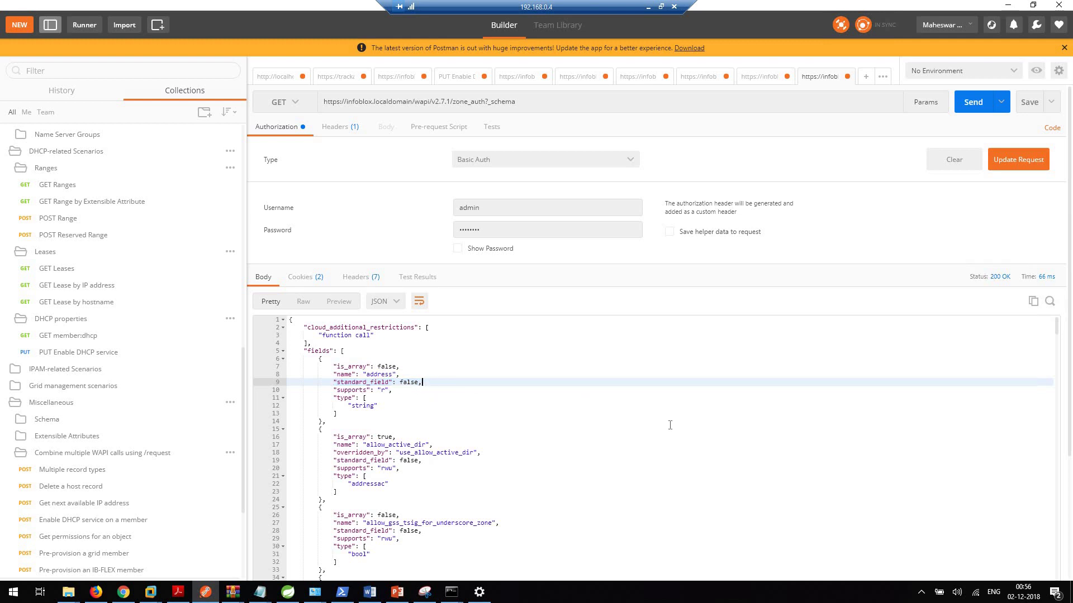
key("ctrl+f")
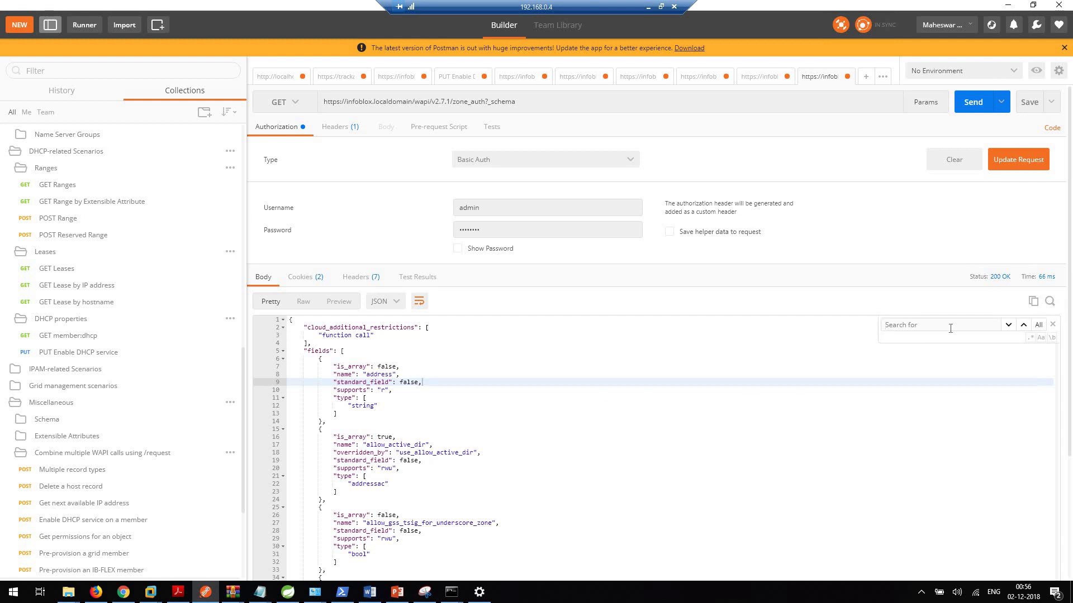
key("ctrl+v")
key("BackSpace")
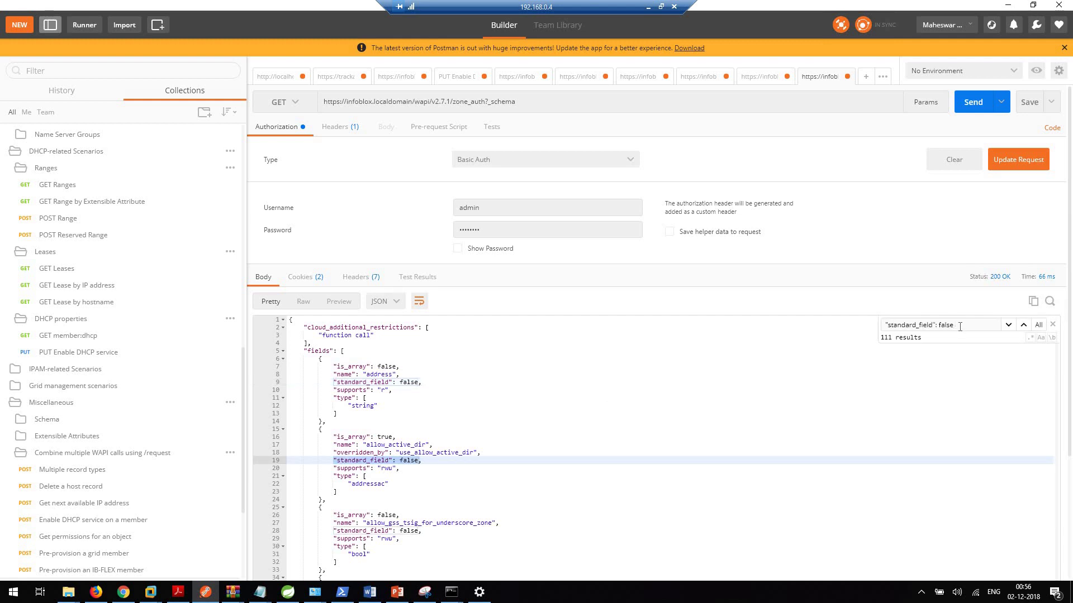
key("BackSpace")
key("BackSpace")
key("BackSpace")
key("BackSpace")
key("BackSpace")
type("tru")
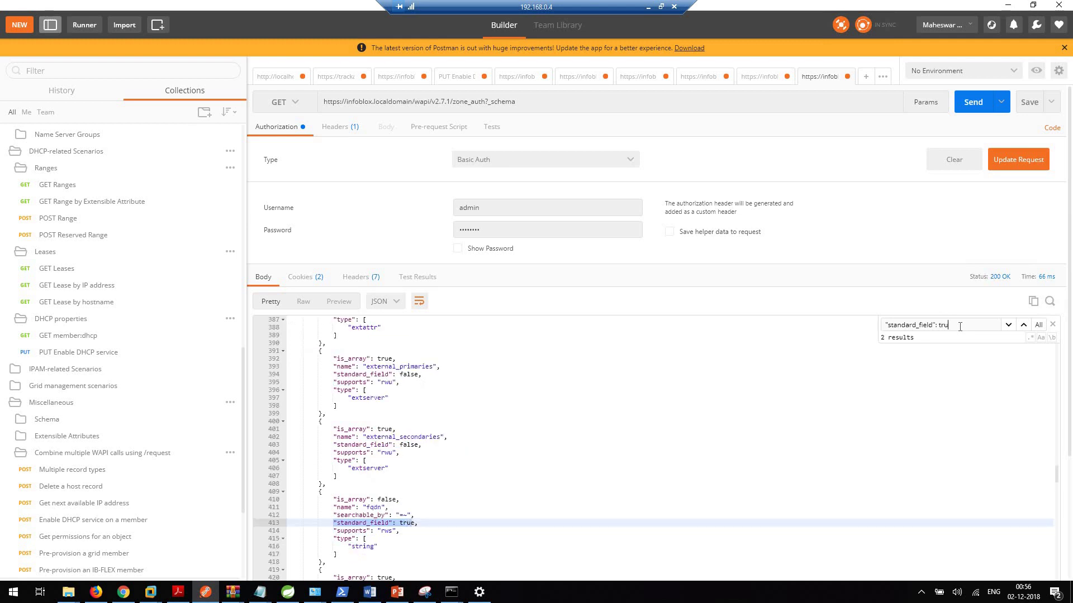
type("e")
scroll(475, 425, "down", 1)
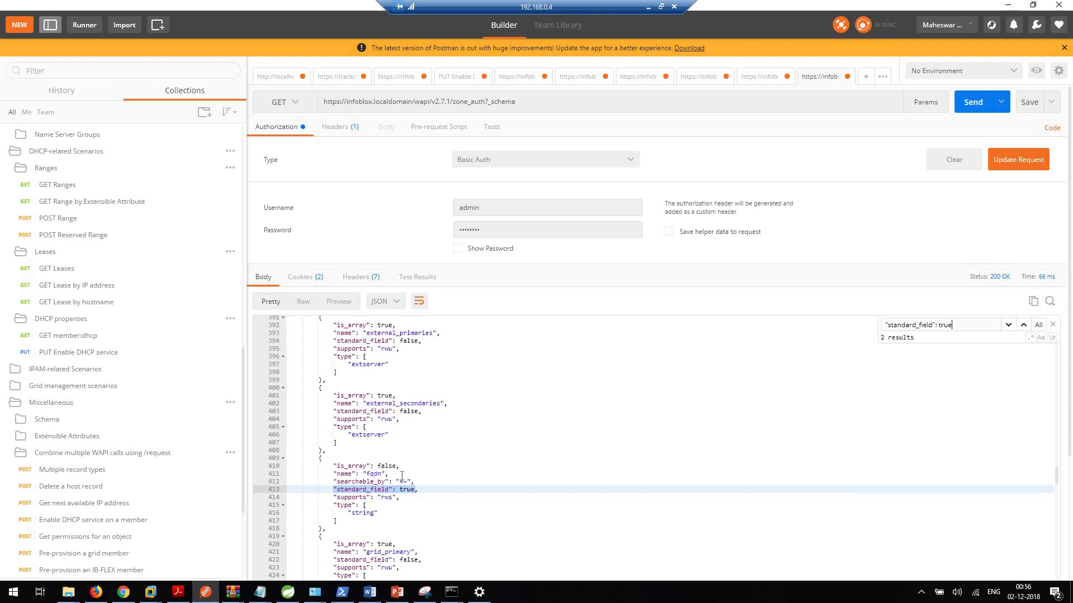
left_click(1024, 324)
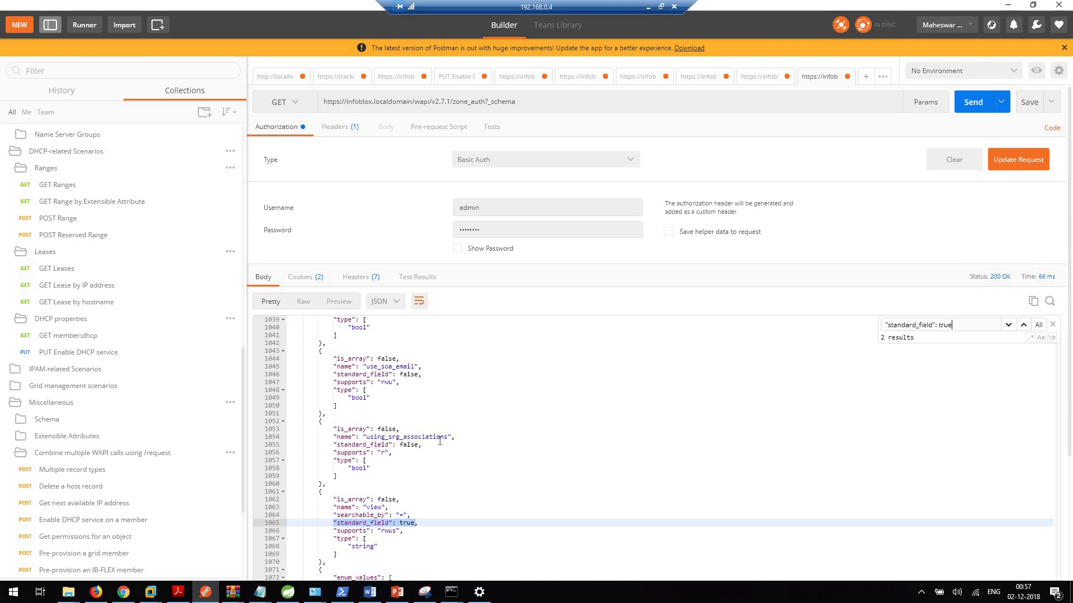
Step: Switch the method to POST and strip ?_schema from the zone_auth URL
left_click(298, 108)
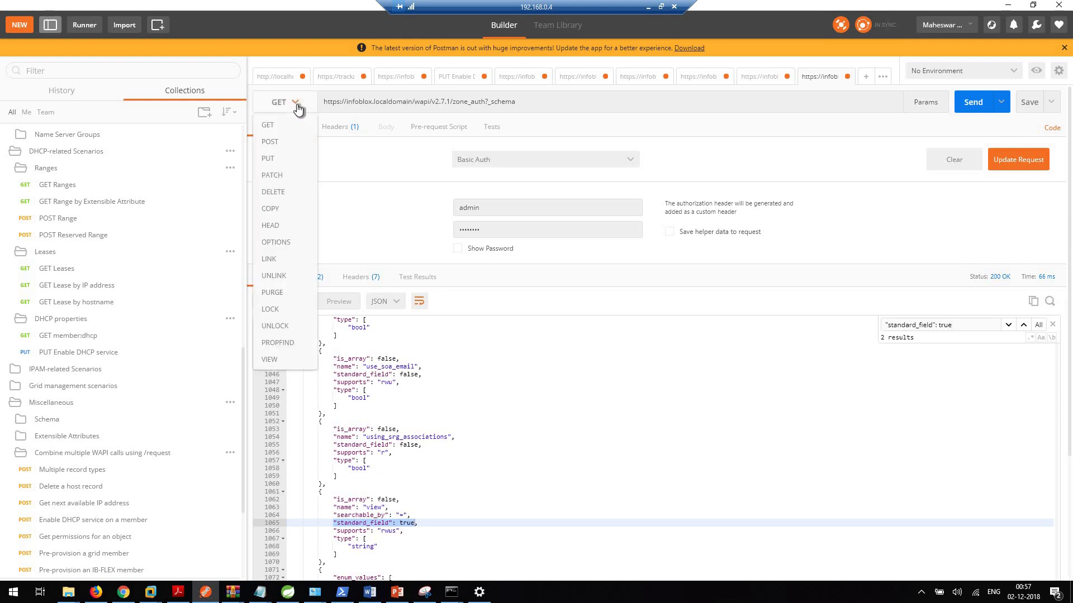
left_click(276, 143)
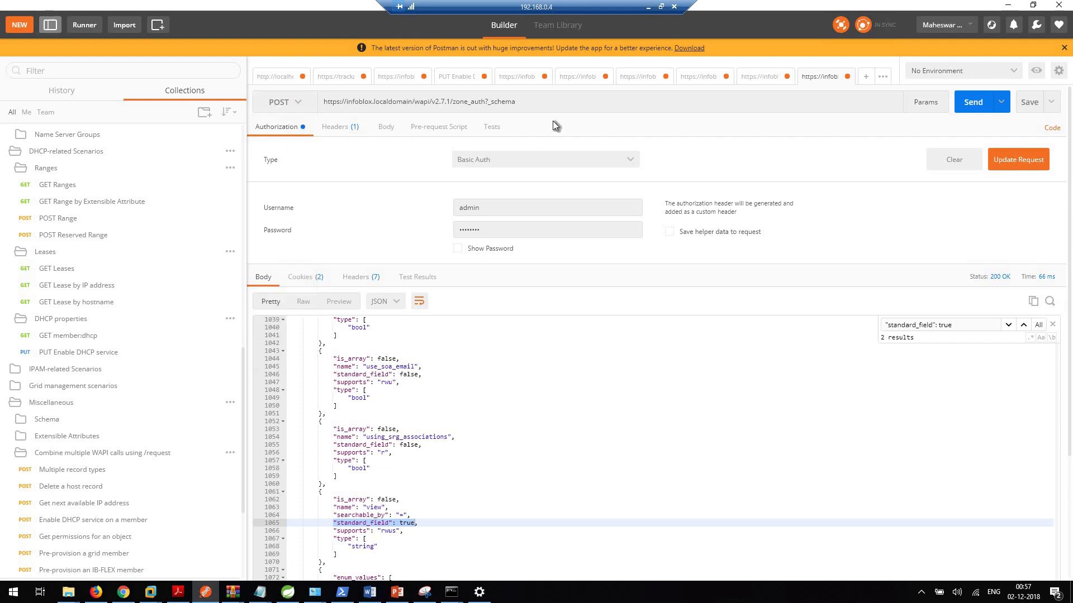
left_click(532, 105)
left_click(533, 105)
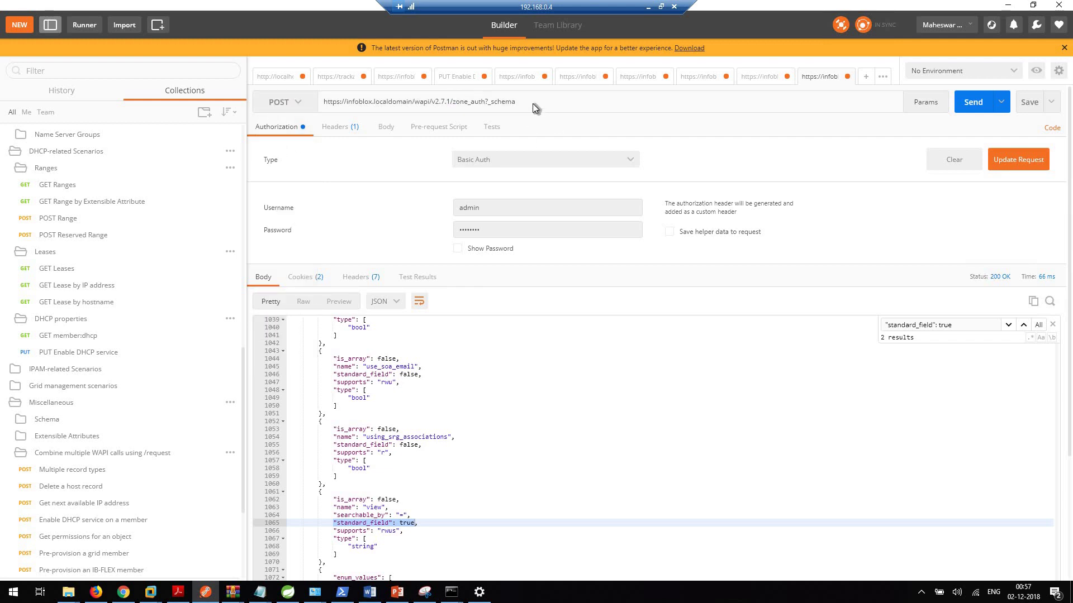
key("BackSpace")
key("BackSpace")
key("BackSpace")
key("BackSpace")
key("BackSpace")
key("BackSpace")
key("BackSpace")
Step: Recheck the fqdn and view standard_field true matches in the schema response
left_click(1008, 325)
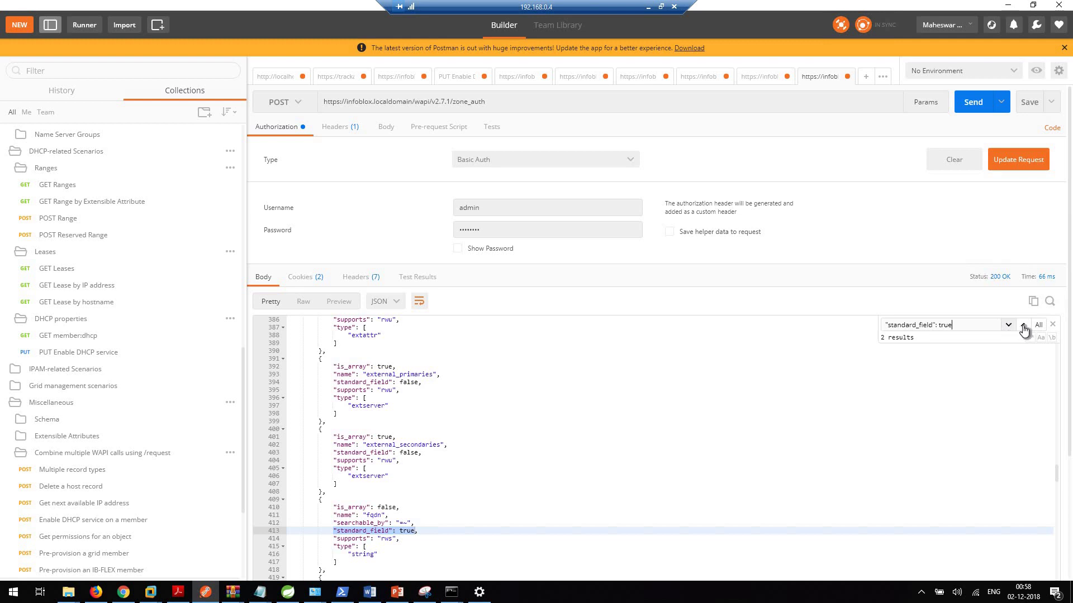
left_click(1023, 325)
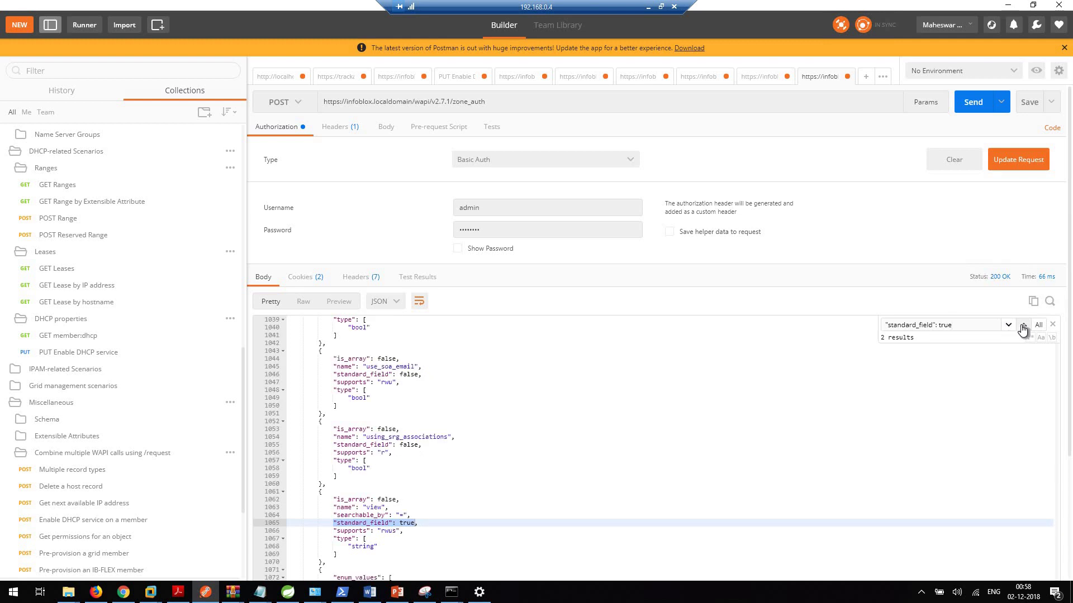
left_click(1023, 328)
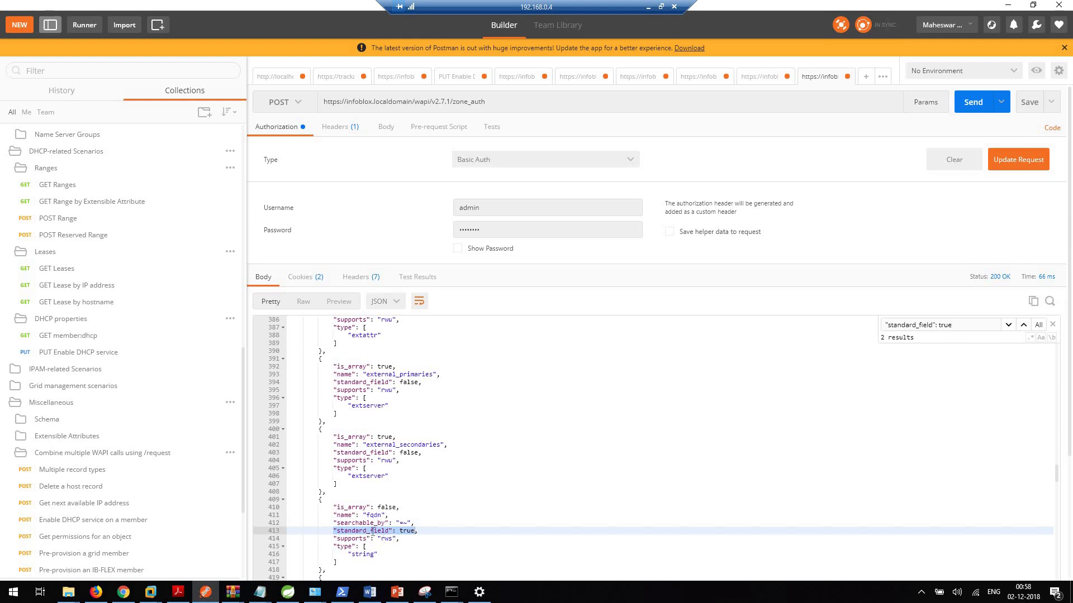
left_click(399, 508)
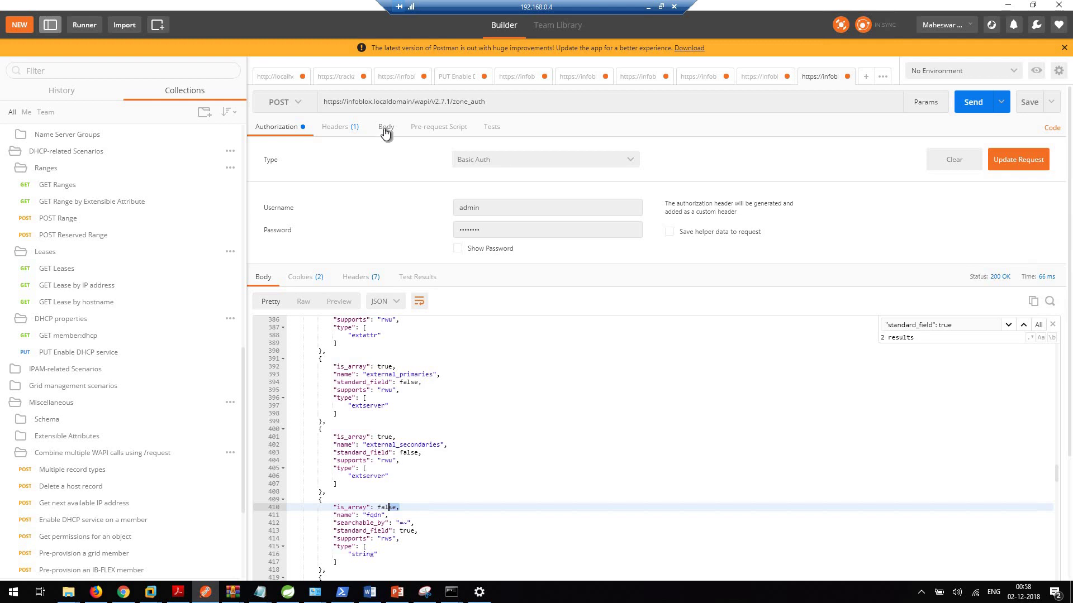
Step: Set the request body type to raw JSON (application/json)
left_click(385, 129)
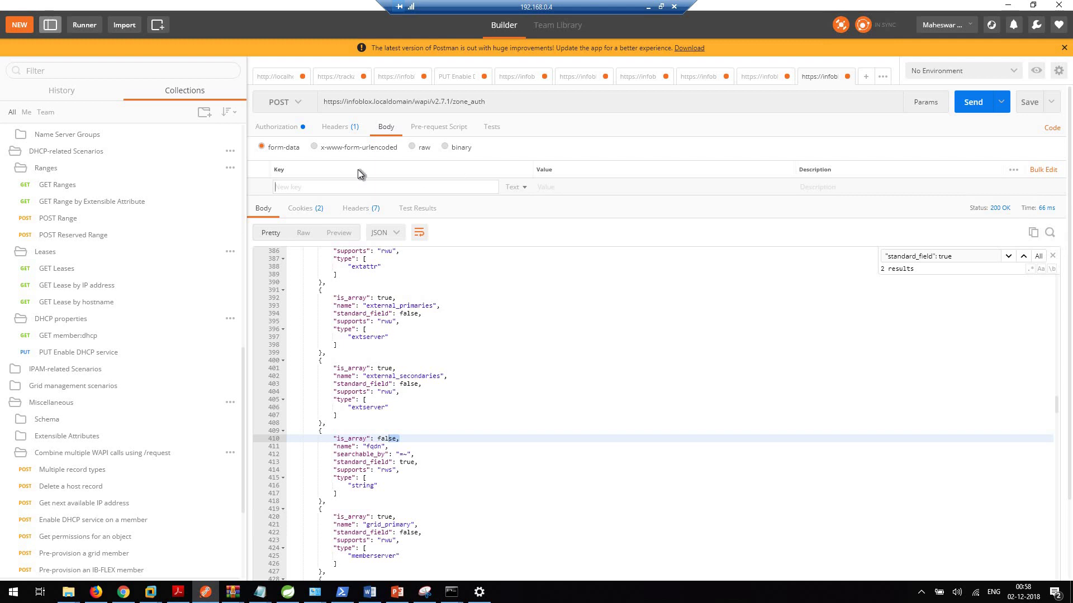
left_click(413, 147)
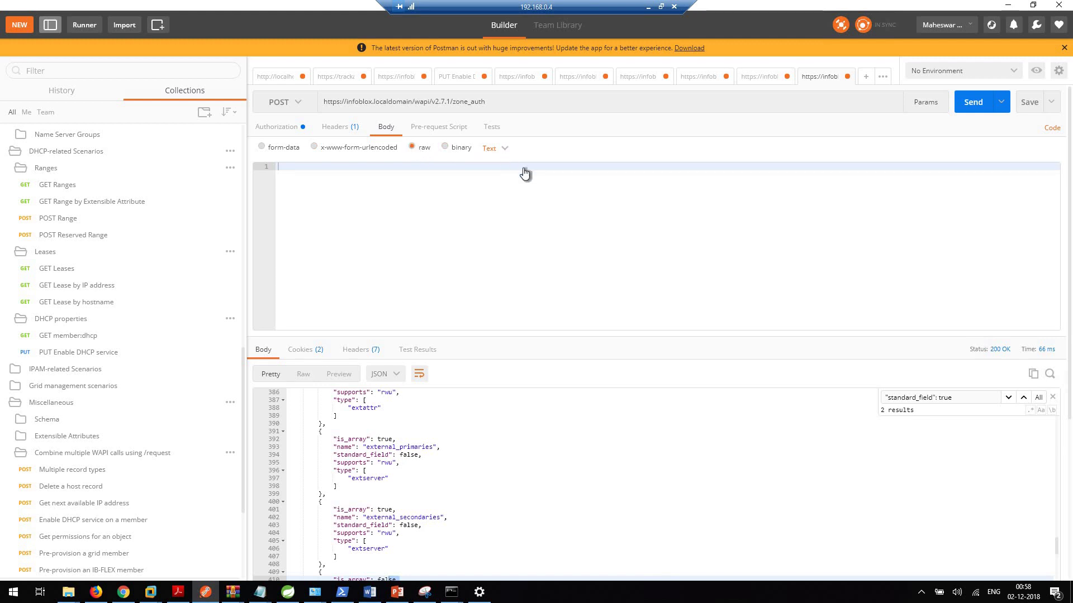
left_click(494, 148)
left_click(510, 202)
Step: Start the JSON body with "fqdn": "mytestzone.com" followed by a comma
type("{")
key("Return")
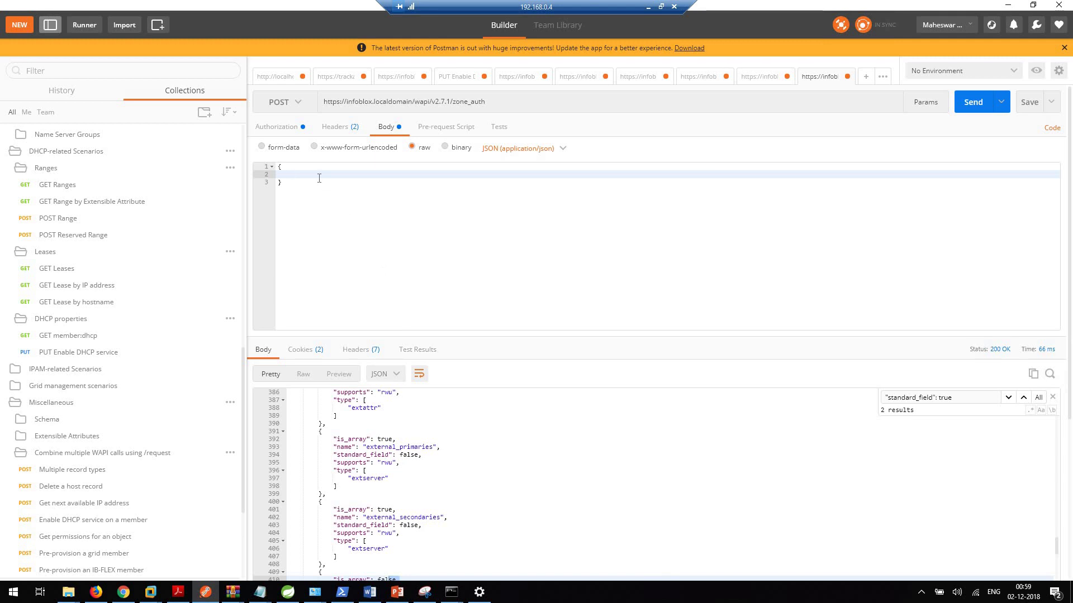
type("\"fqdn")
type(":\"mytest.")
type("one.com")
key("End")
type(",")
key("Return")
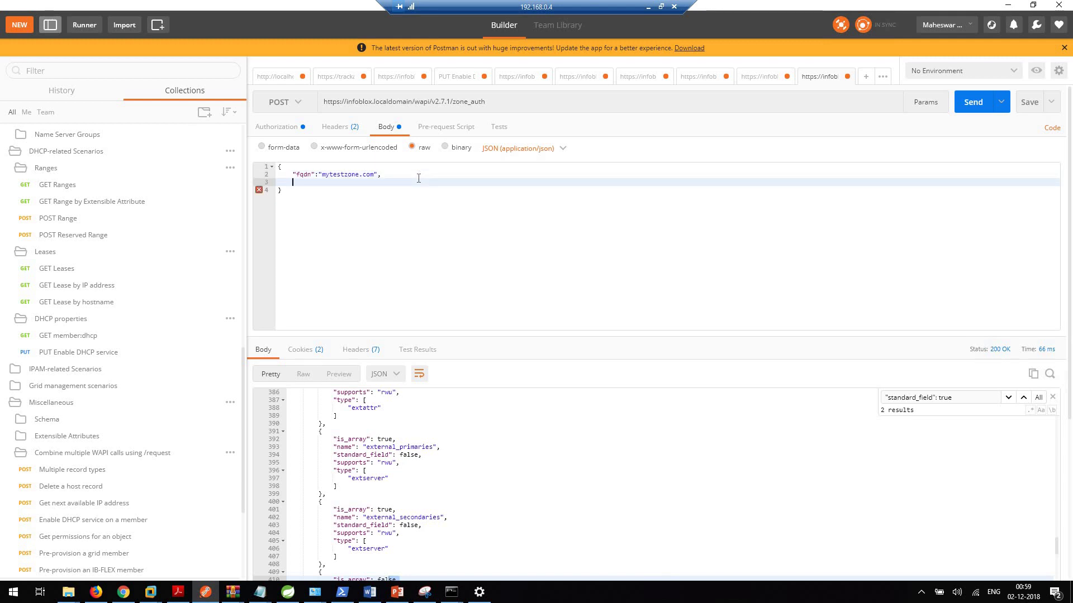
Step: Add "view": "default" as the second field of the JSON body
type("\"view")
left_click(318, 180)
type(":\"")
mouse_move(125, 592)
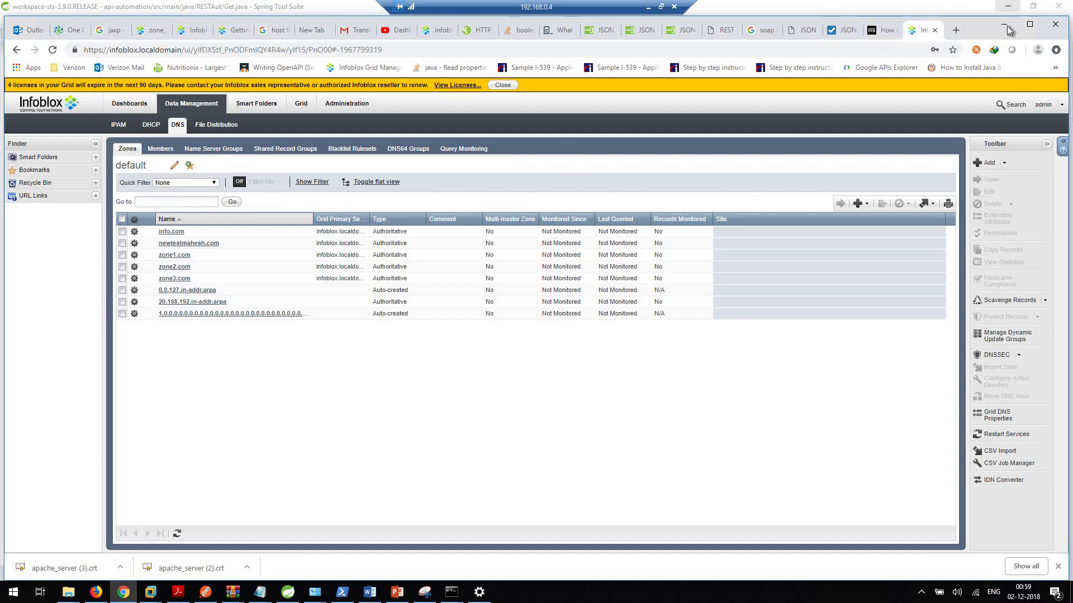
left_click(1005, 25)
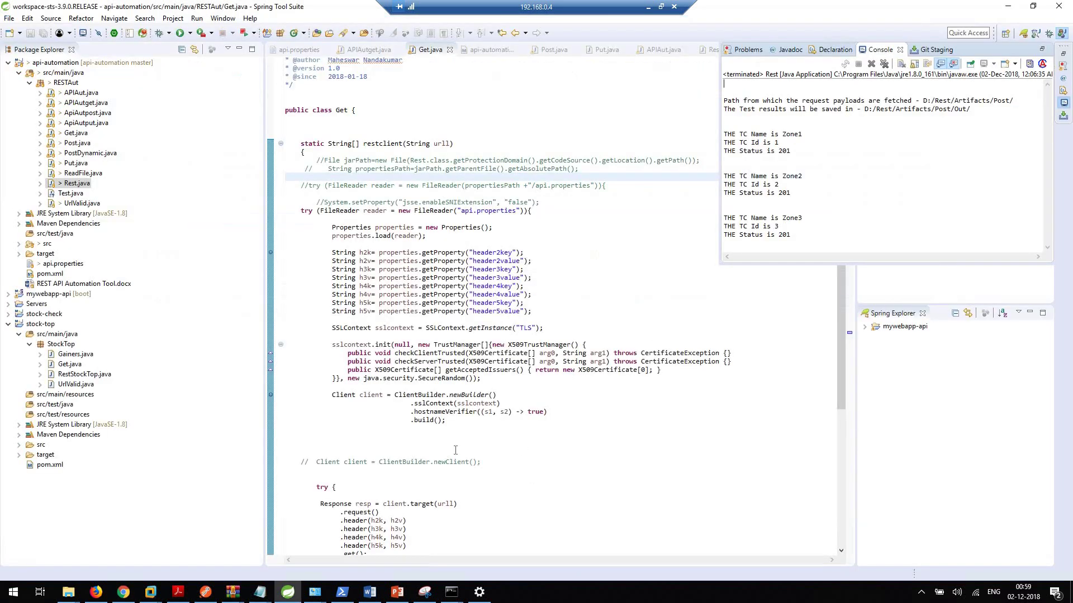
left_click(206, 592)
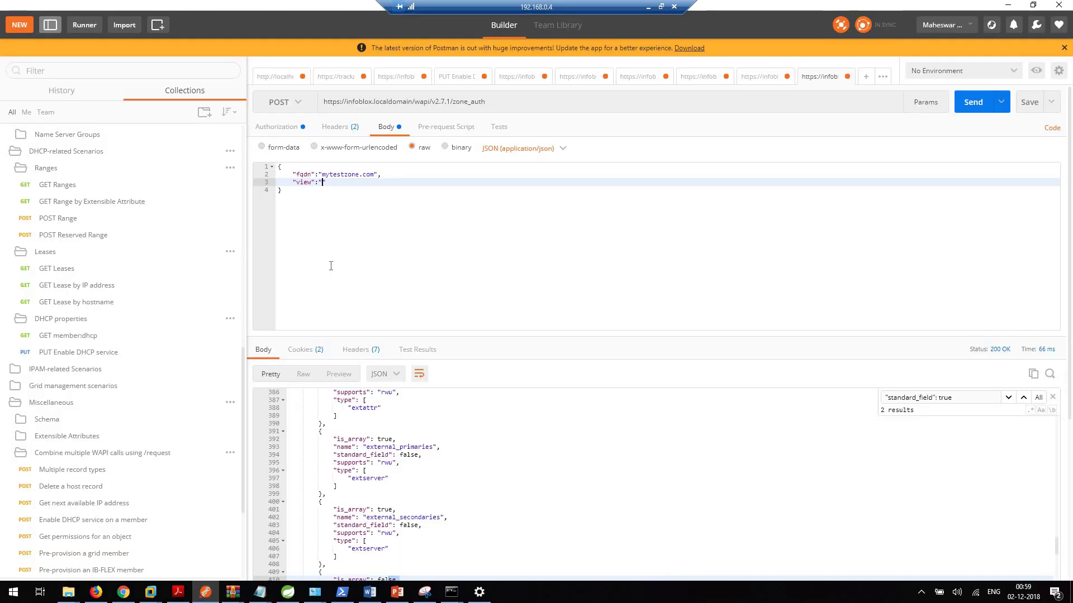
type("default")
left_click(312, 200)
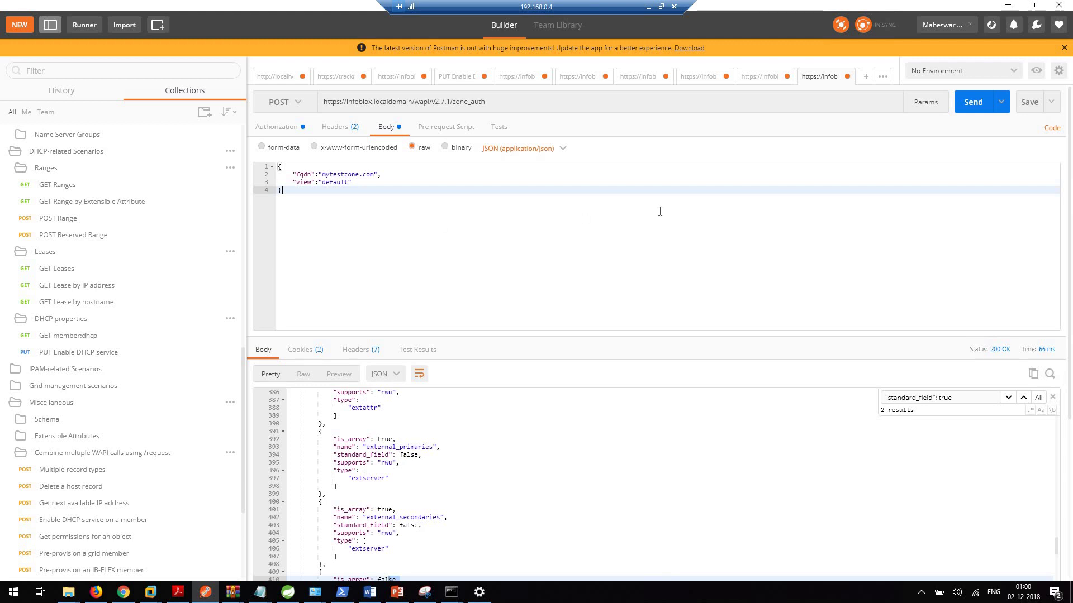
left_click(508, 102)
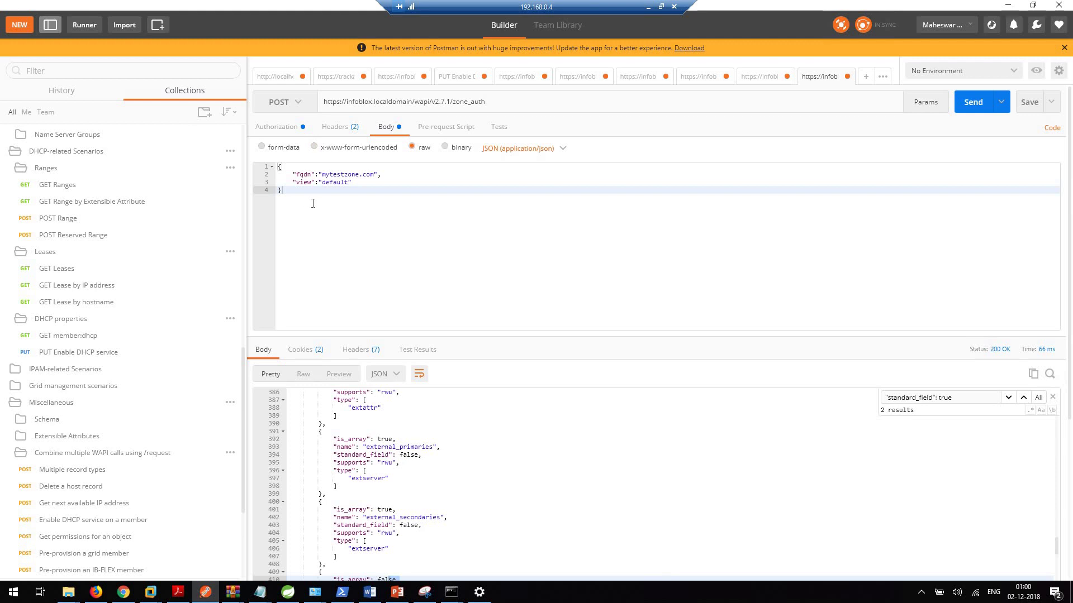
Step: Send the POST, getting 201 Created, then reload Grid Manager's zone list showing mytestzone.com
left_click(979, 106)
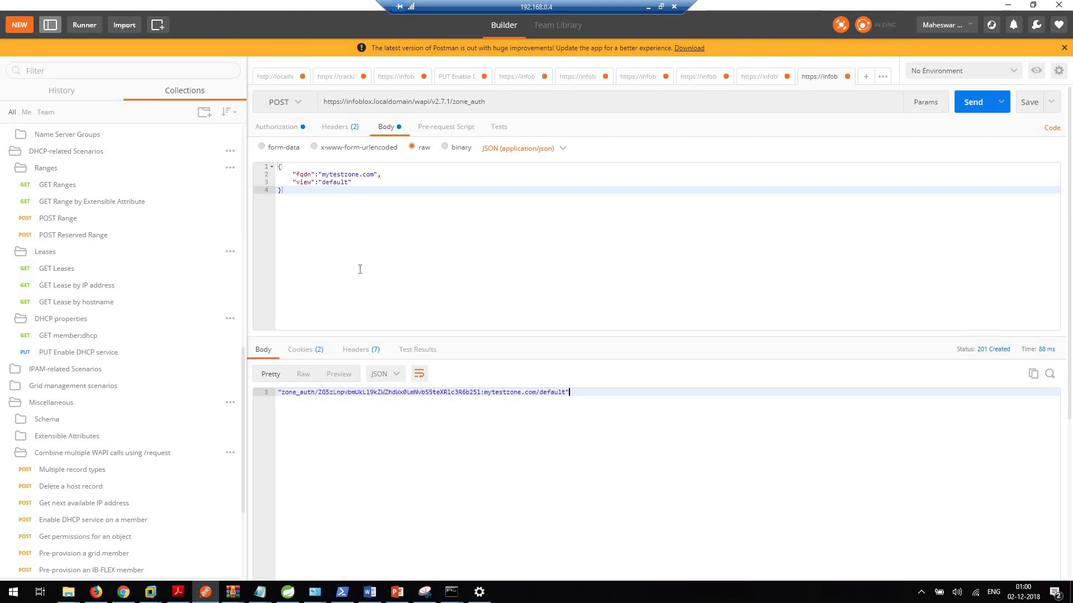
left_click(493, 102)
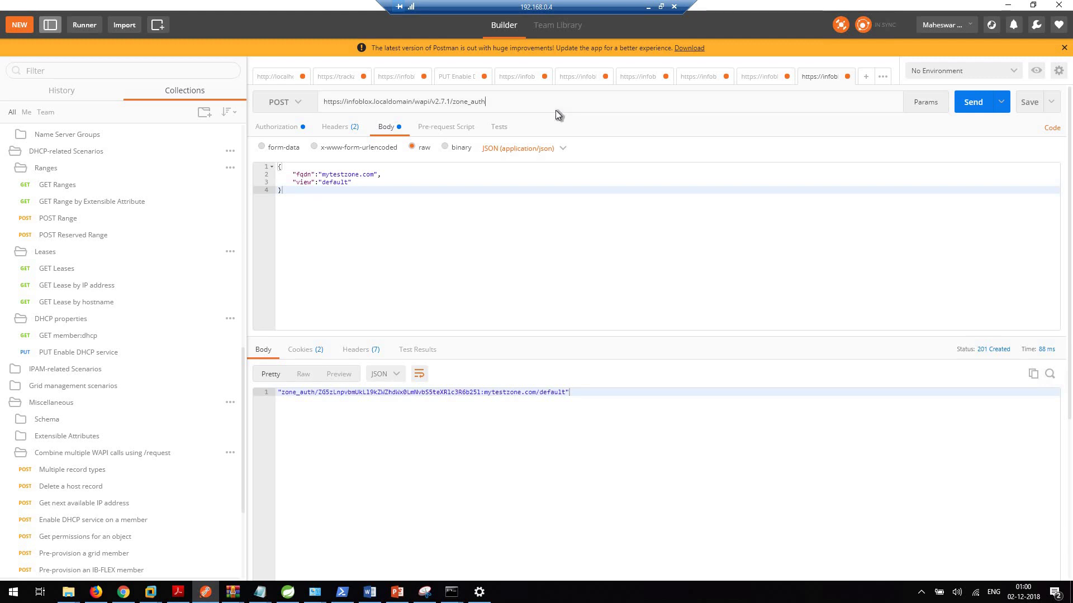
type("?")
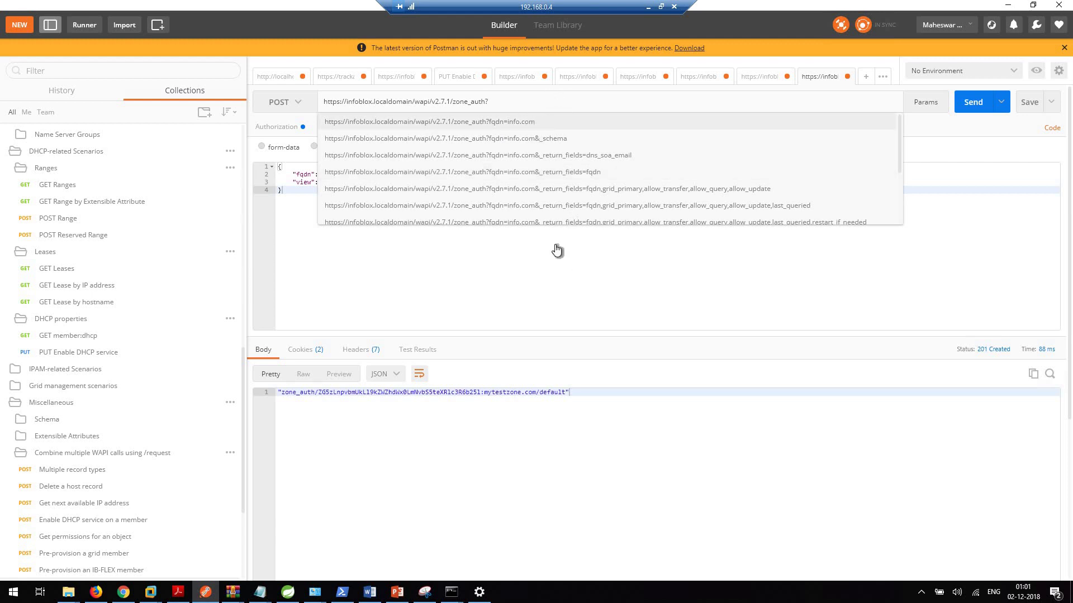
key("Escape")
left_click(521, 102)
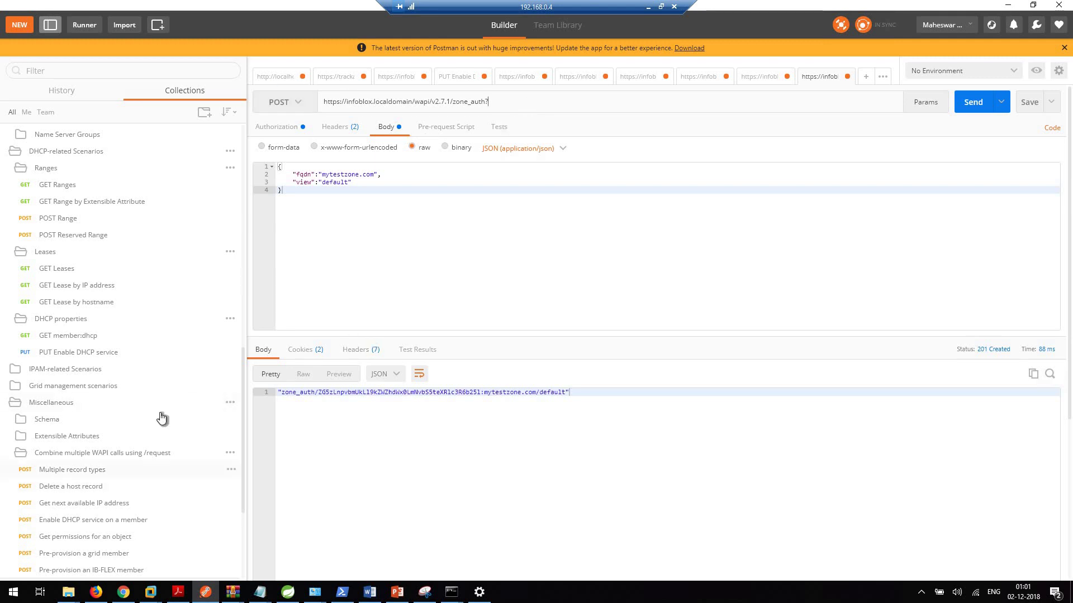
left_click(123, 593)
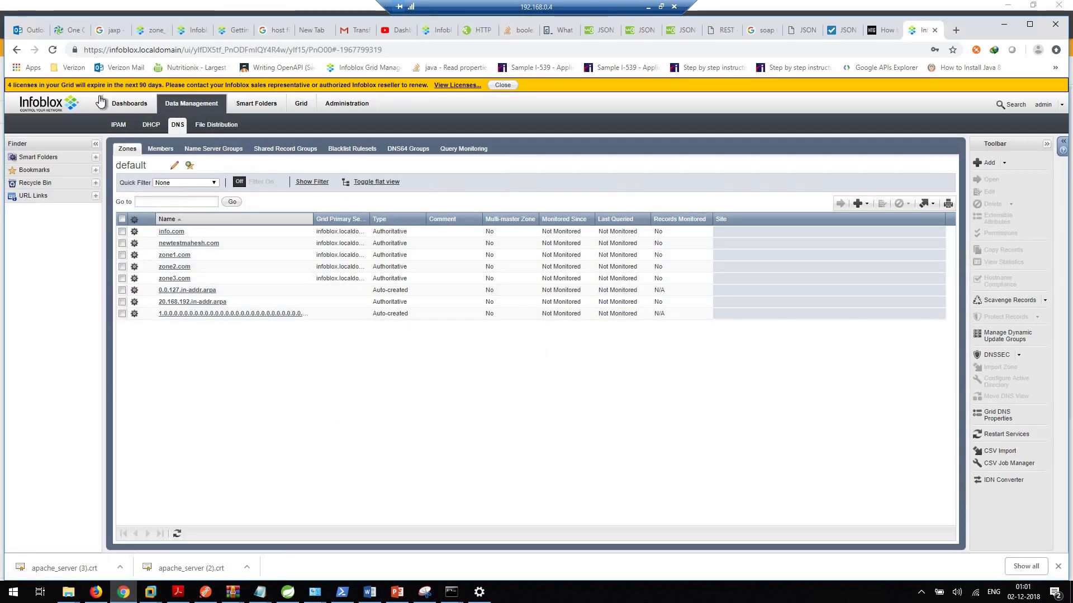
left_click(130, 102)
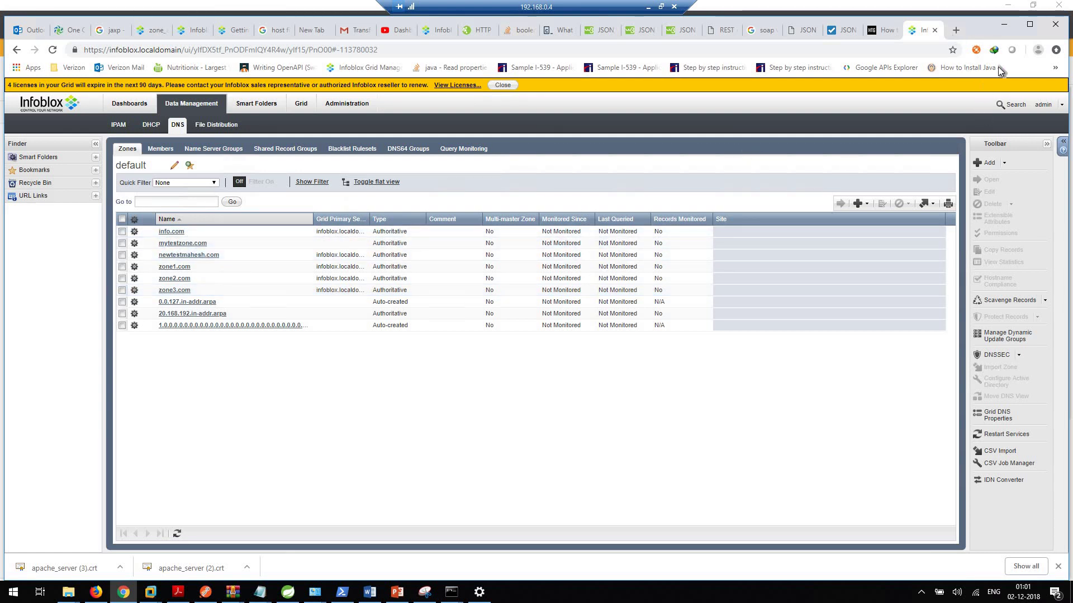
Step: Open mytestzone.com in the Zones list for editing and show its Name Servers page
double_click(189, 244)
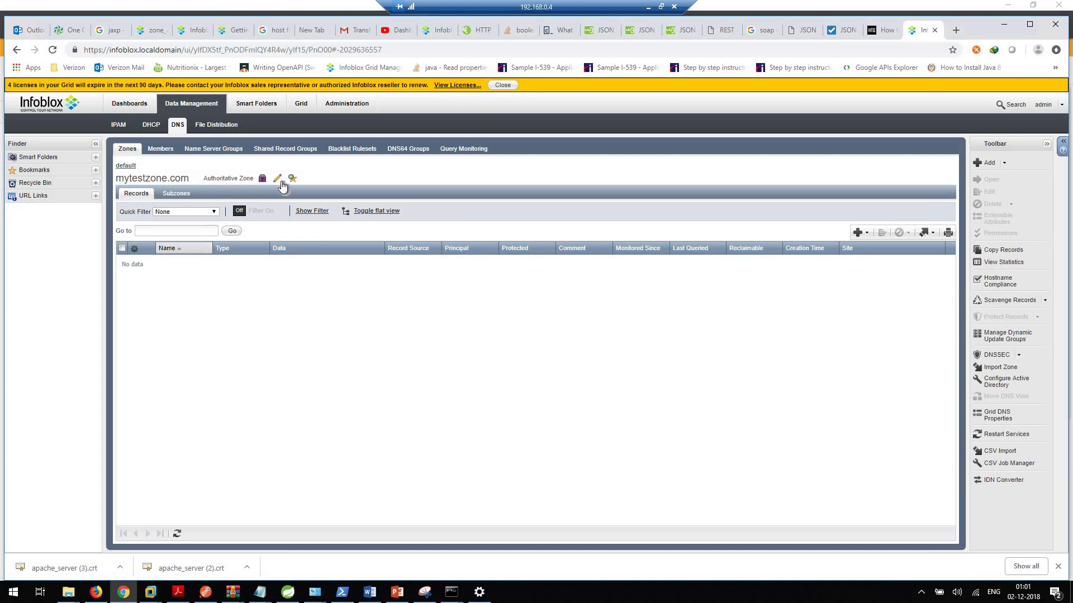
left_click(277, 180)
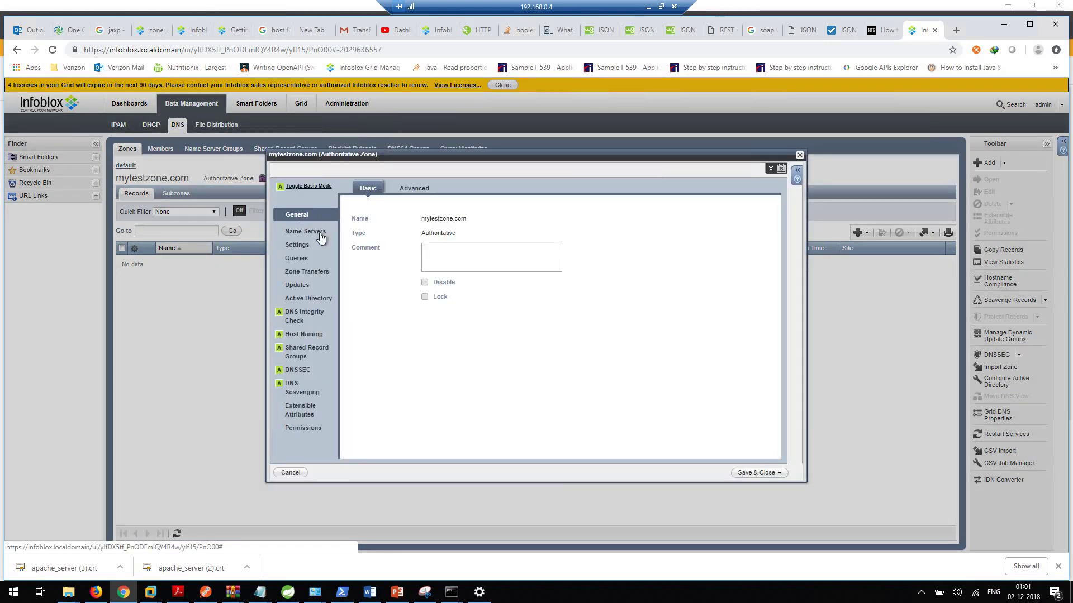
left_click(320, 234)
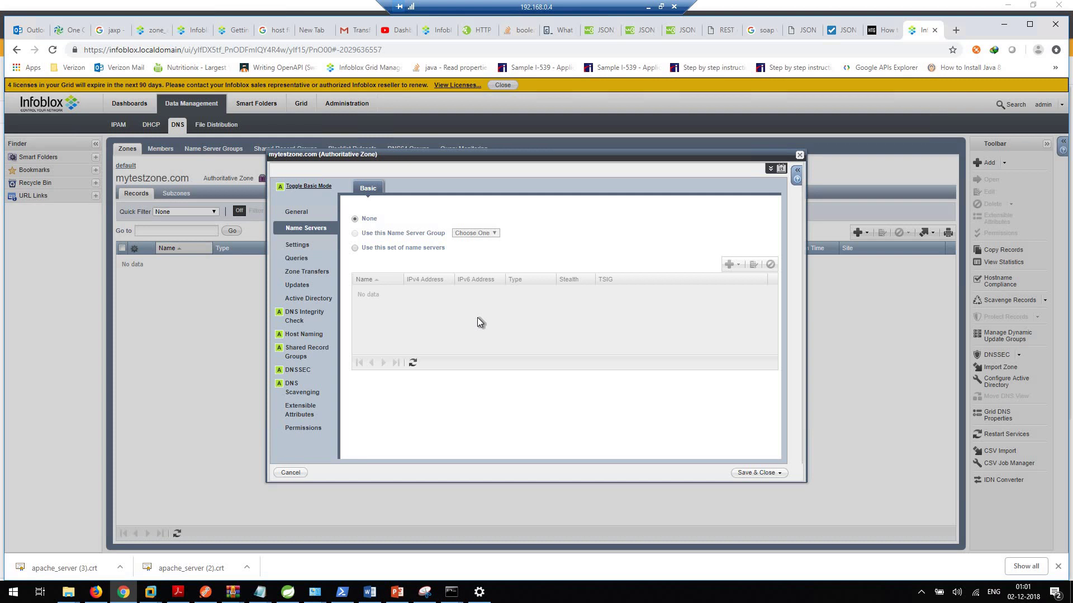
left_click(289, 472)
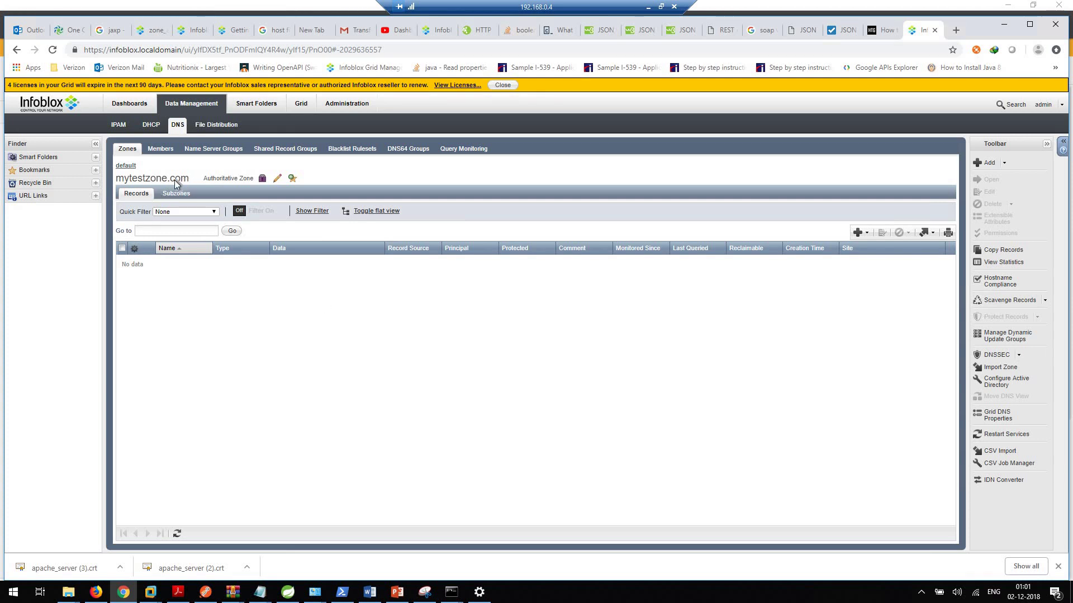
left_click_drag(189, 179, 114, 177)
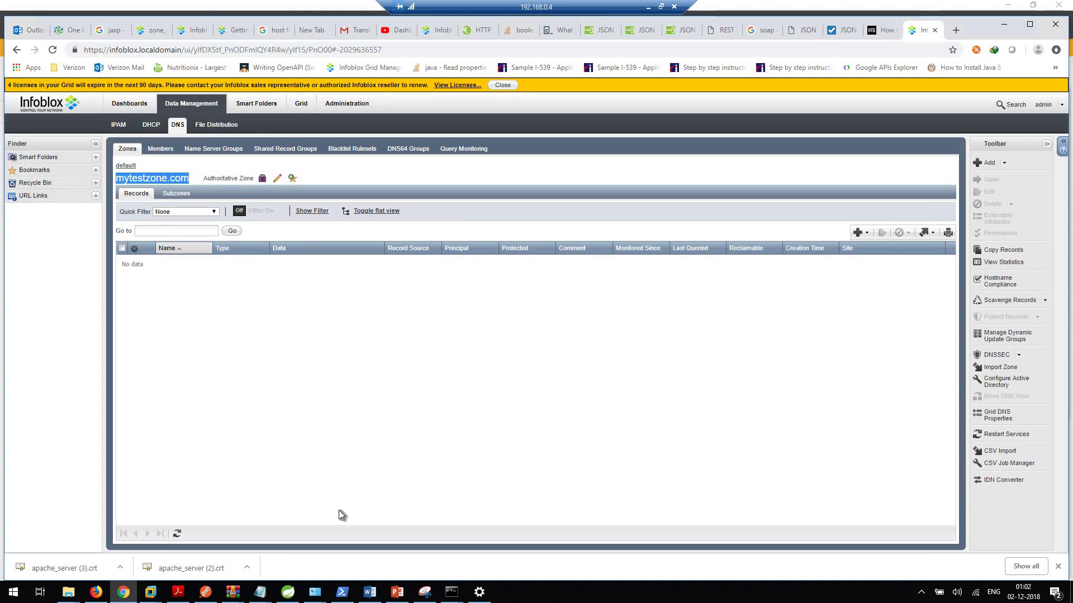
Step: Make the request a PUT to /wapi/v2.7.1/ plus the mytestzone.com _ref from the response
left_click(206, 592)
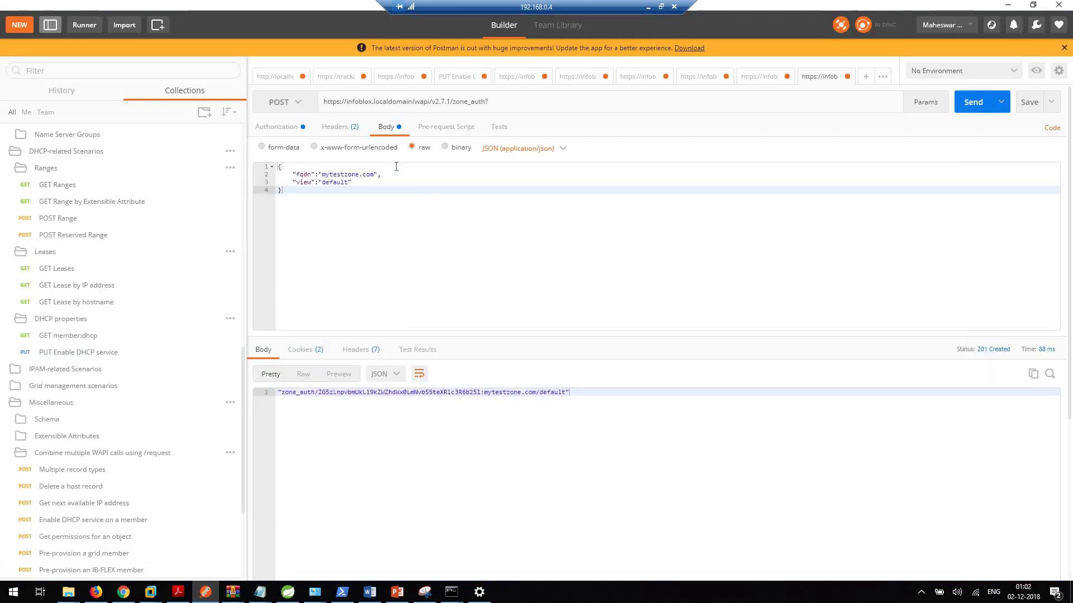
left_click(308, 106)
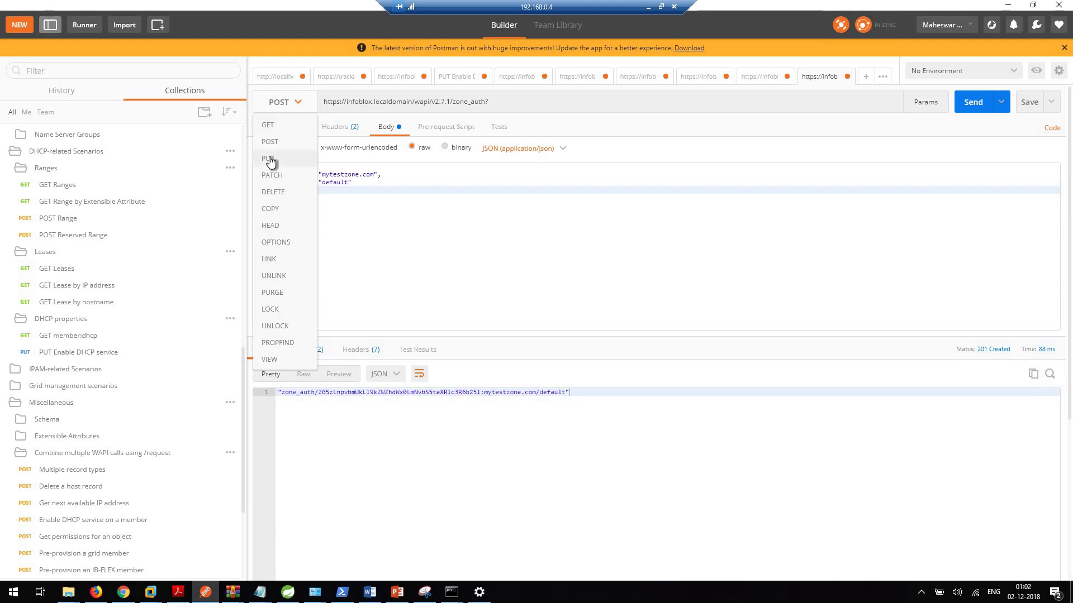
left_click(269, 158)
left_click(501, 103)
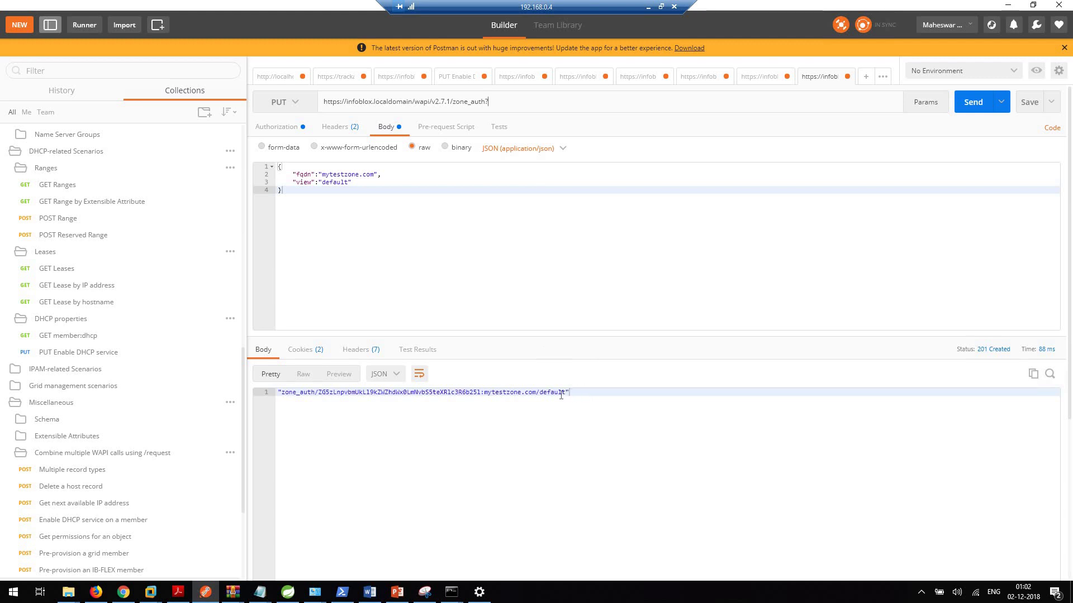
left_click_drag(569, 393, 281, 396)
key("ctrl+c")
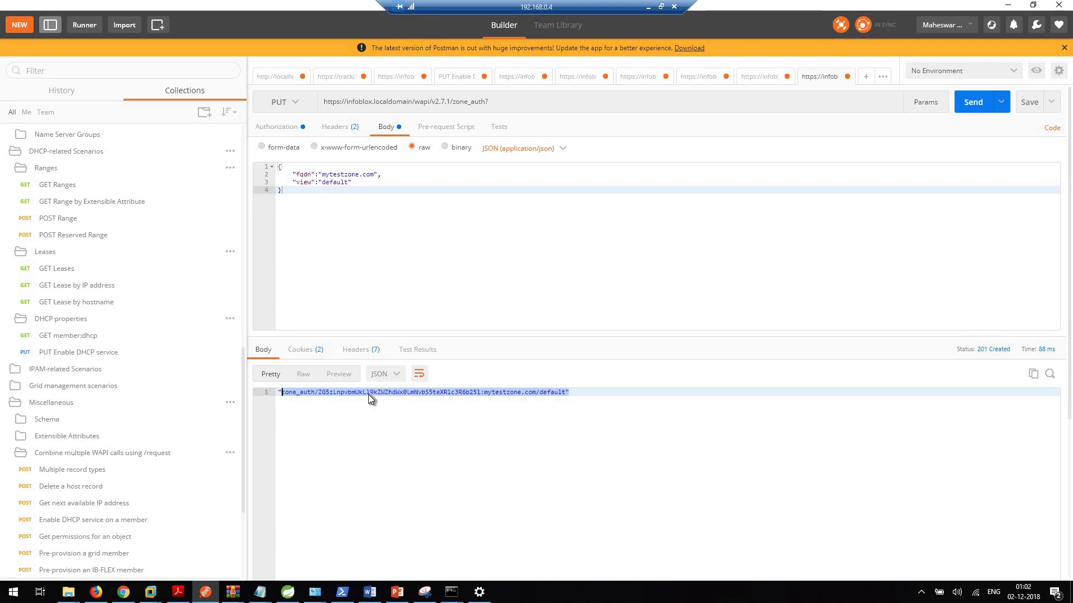
left_click(501, 100)
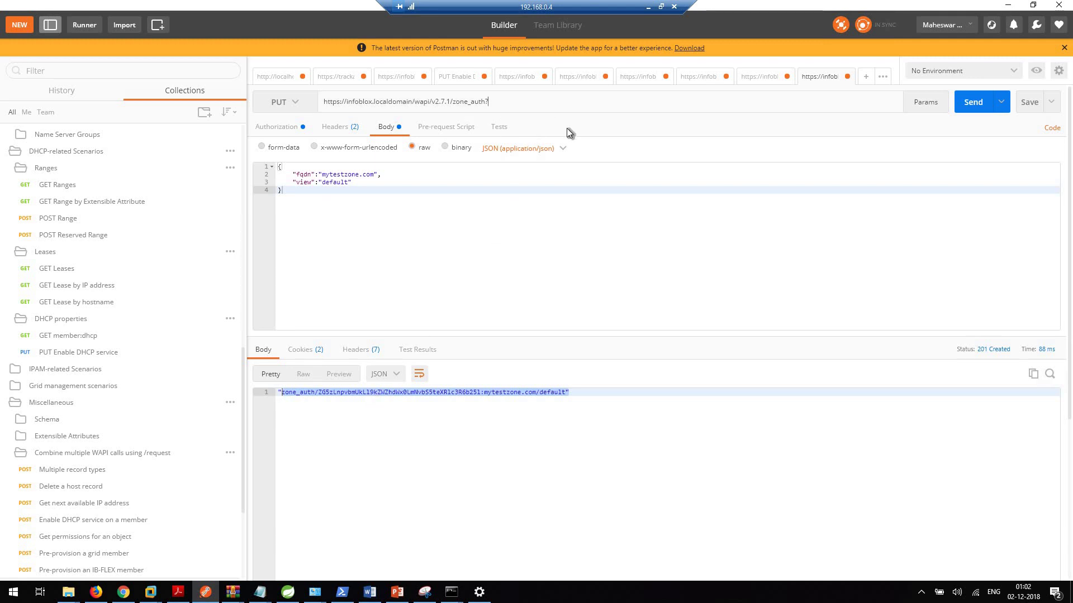
key("BackSpace")
key("BackSpace")
key("BackSpace")
key("BackSpace")
key("BackSpace")
key("BackSpace")
key("BackSpace")
key("BackSpace")
key("BackSpace")
key("BackSpace")
key("ctrl+v")
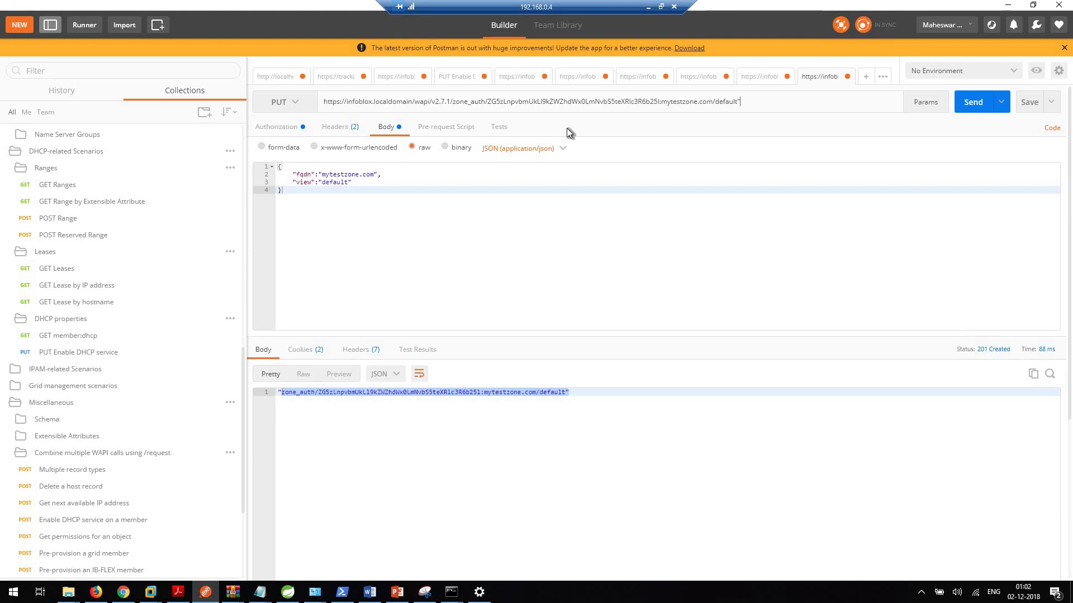
key("BackSpace")
left_click(289, 199)
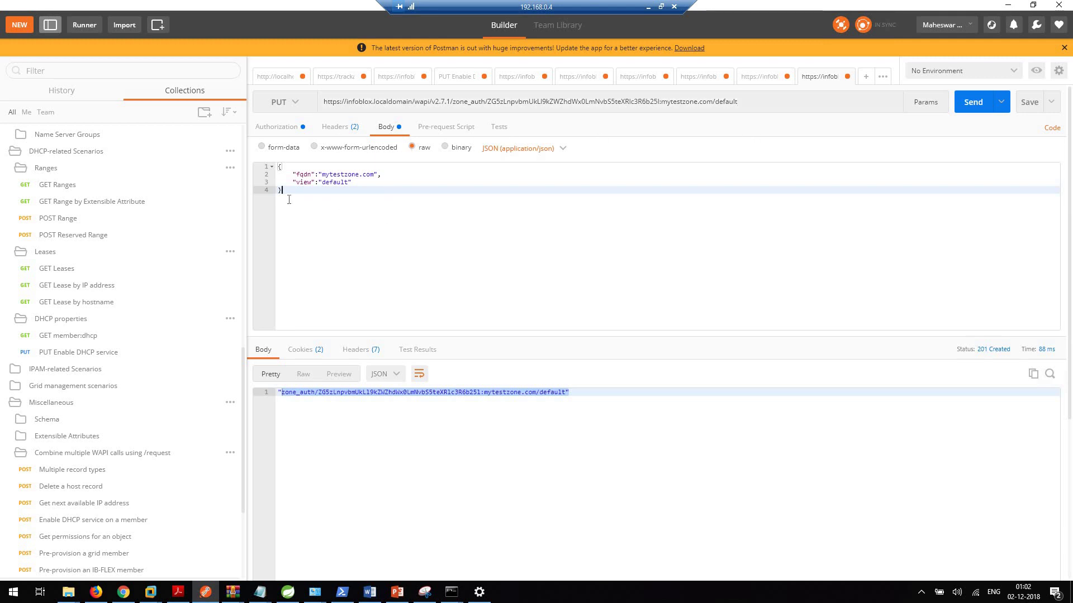
key("ctrl+a")
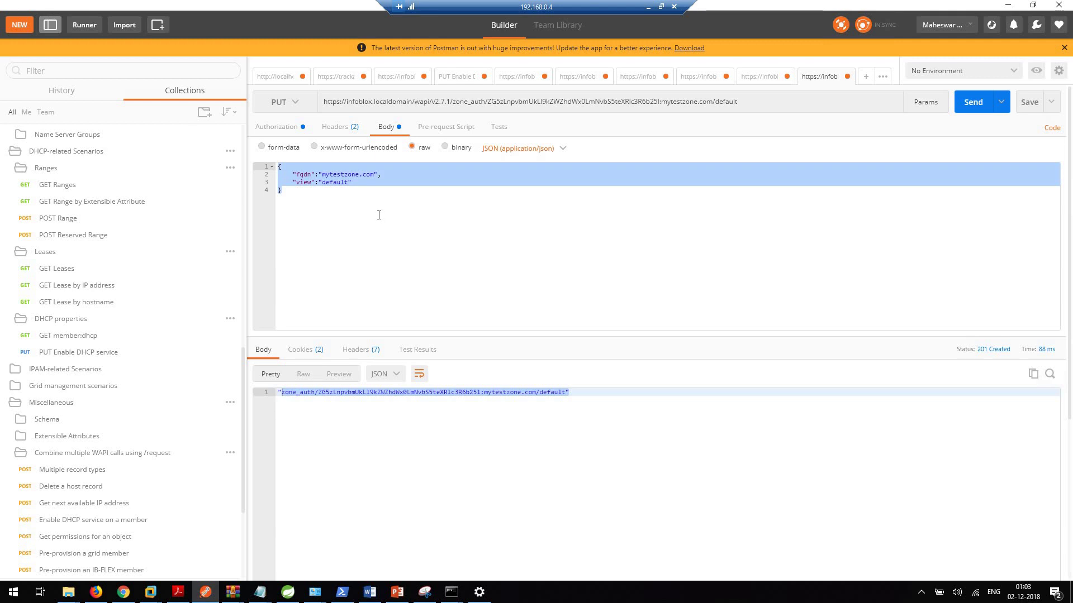
left_click(351, 216)
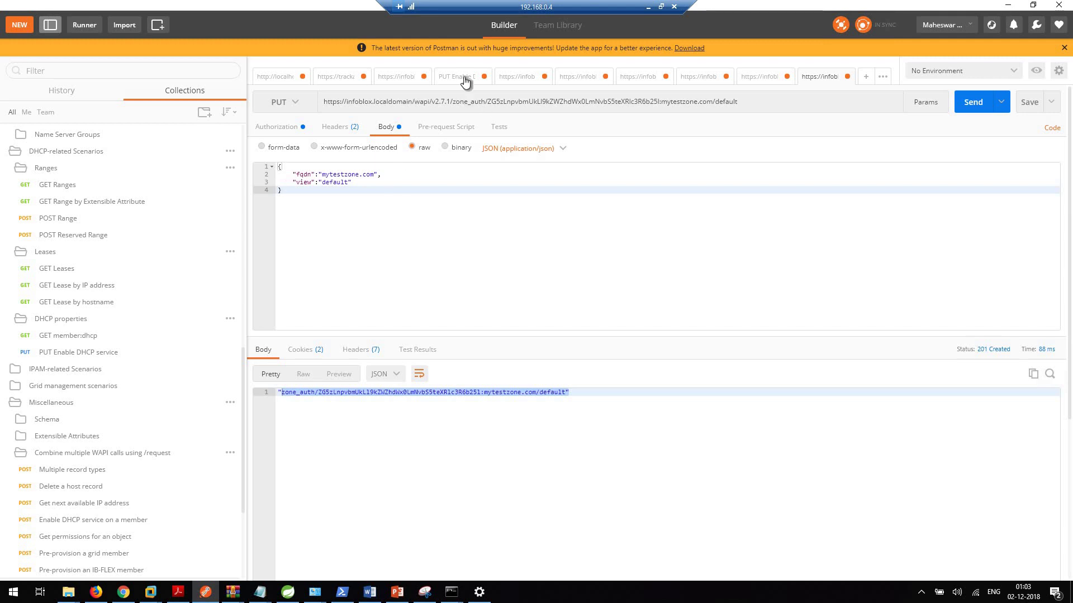
Step: Copy the first zone's grid_primary array from the GET zone_auth listing response
left_click(385, 78)
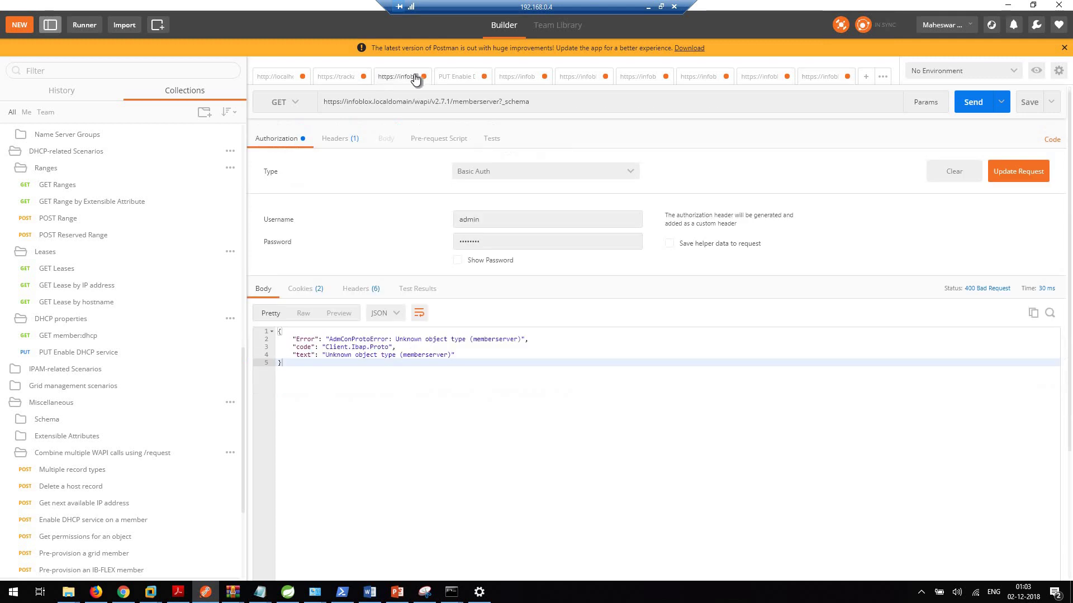
left_click(520, 81)
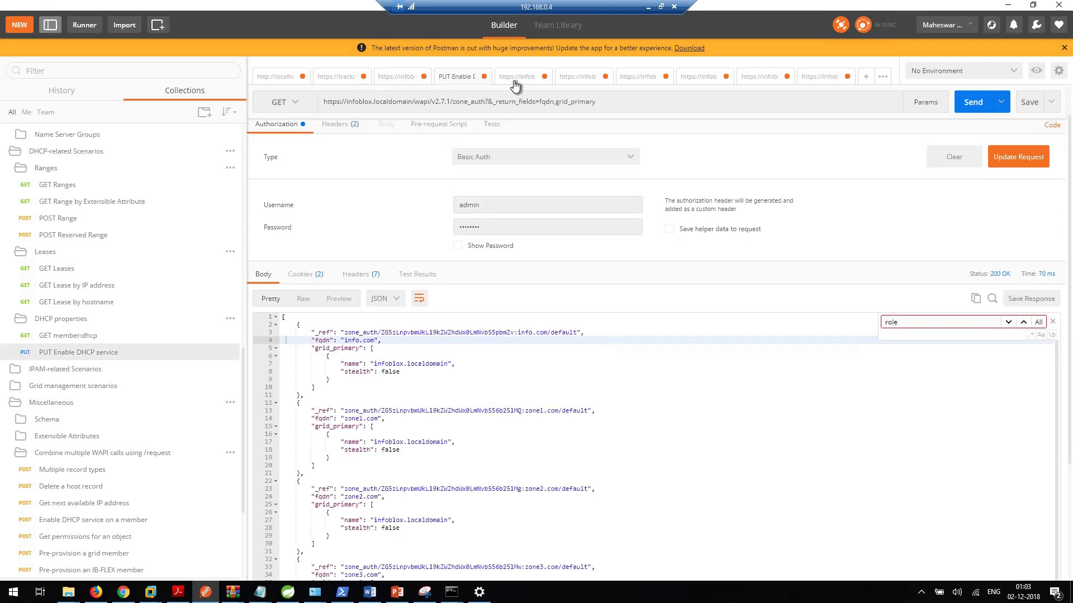
scroll(332, 388, "down", 1)
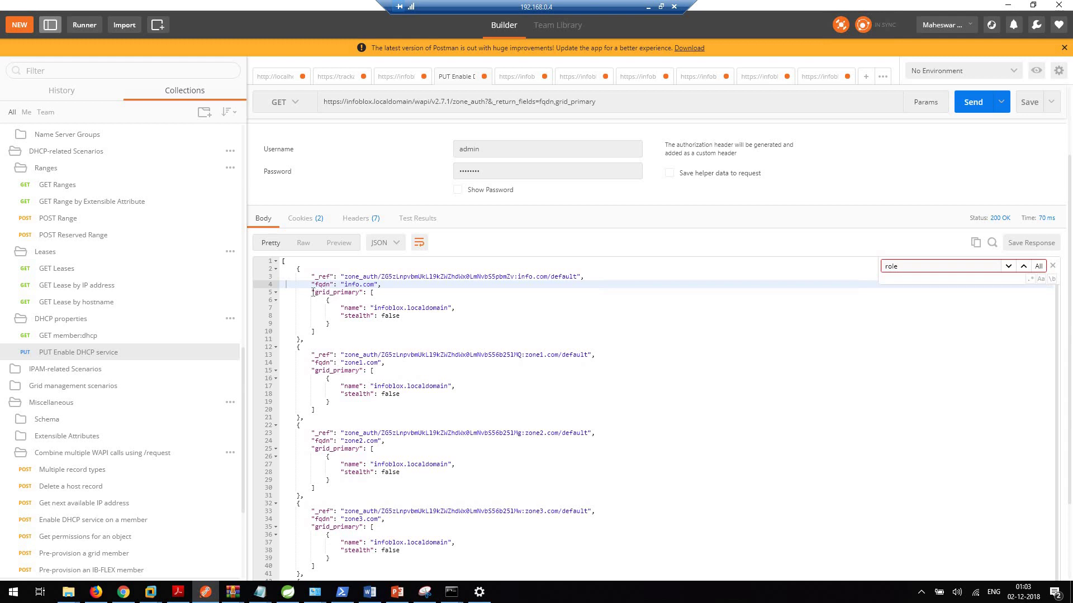
left_click(312, 292)
left_click(338, 325, "shift")
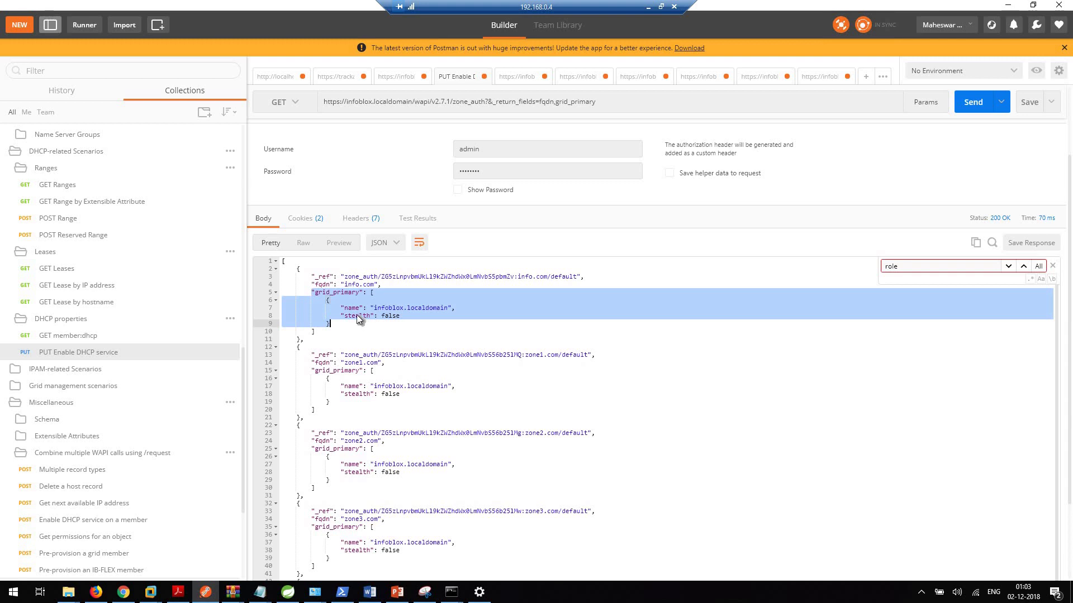
key("Down")
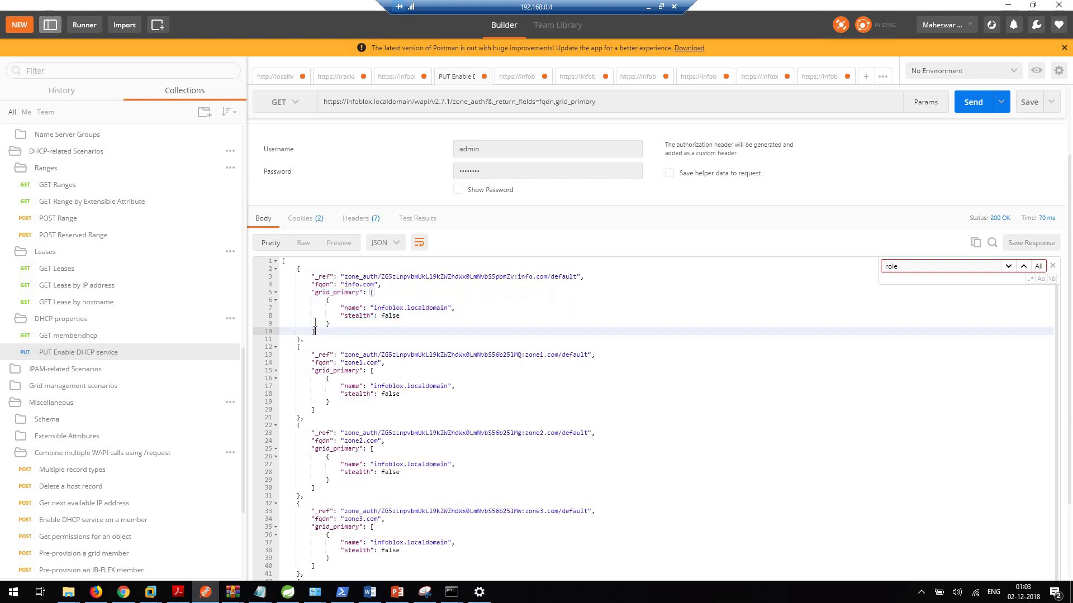
left_click(312, 292, "shift")
right_click(330, 296)
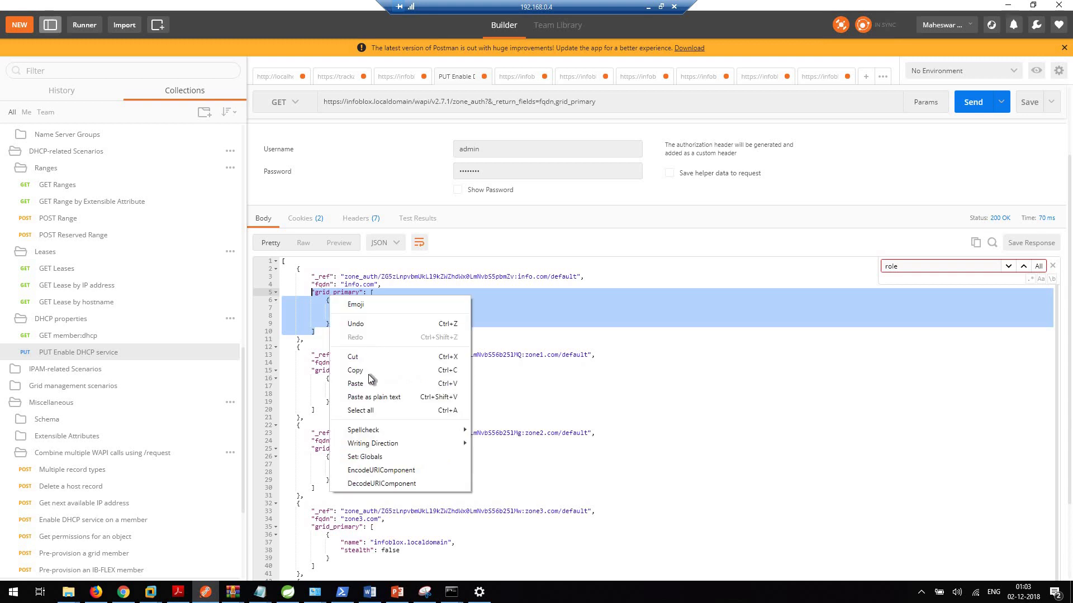
left_click(357, 370)
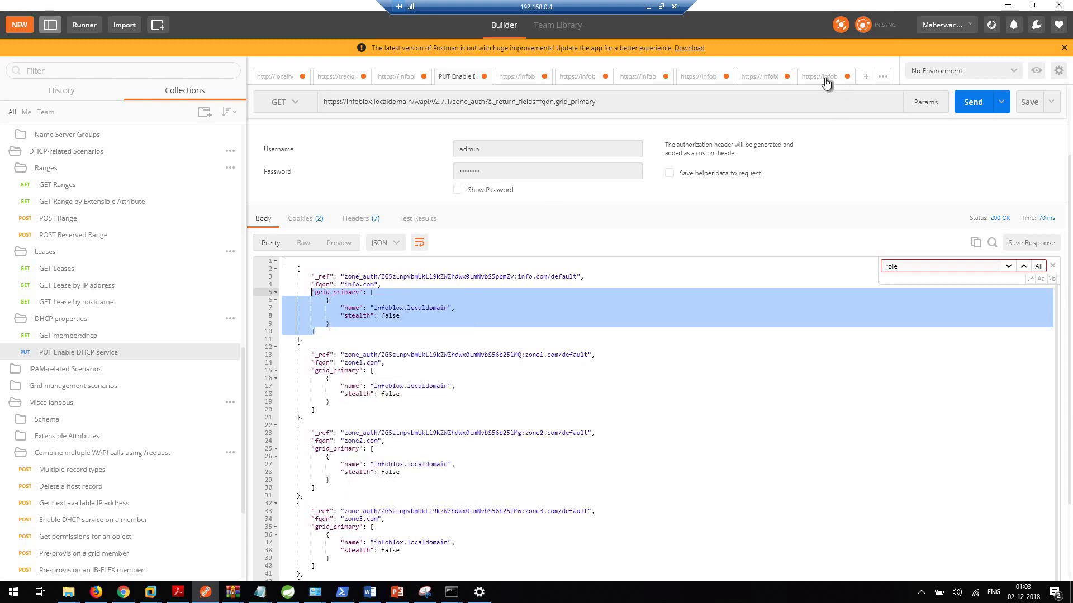
left_click(826, 82)
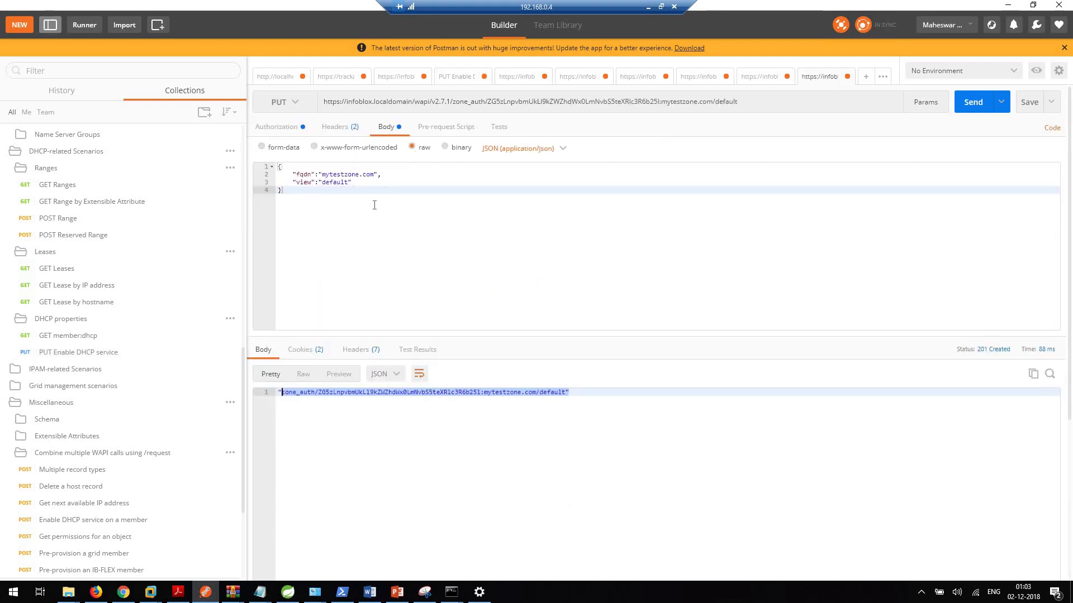
Step: Replace the PUT body with the pasted grid_primary block wrapped in braces, comma after ]
key("ctrl+a")
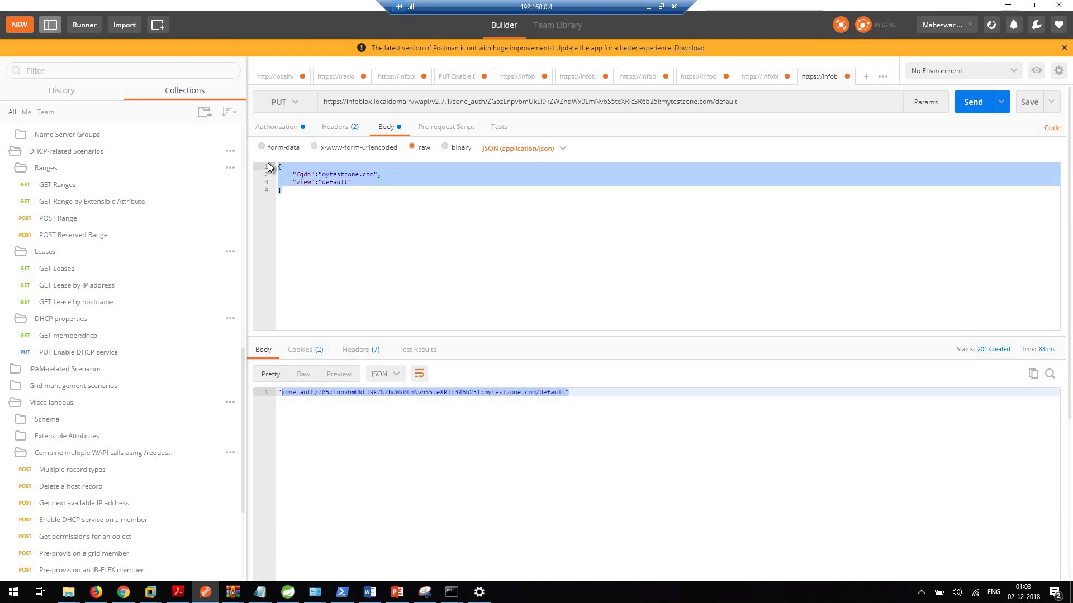
key("BackSpace")
key("ctrl+v")
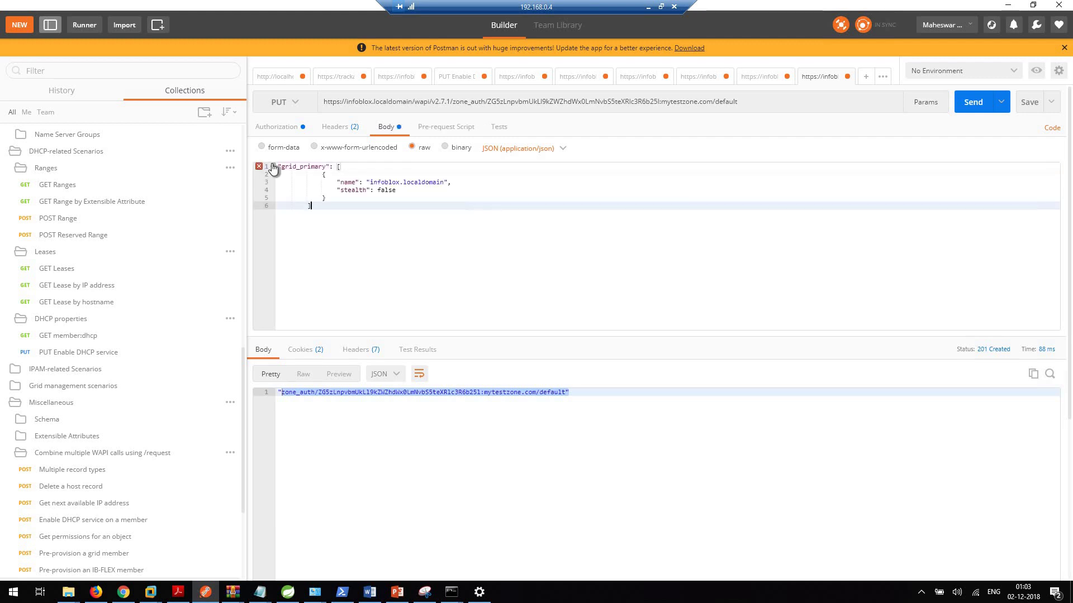
key("ctrl+Home")
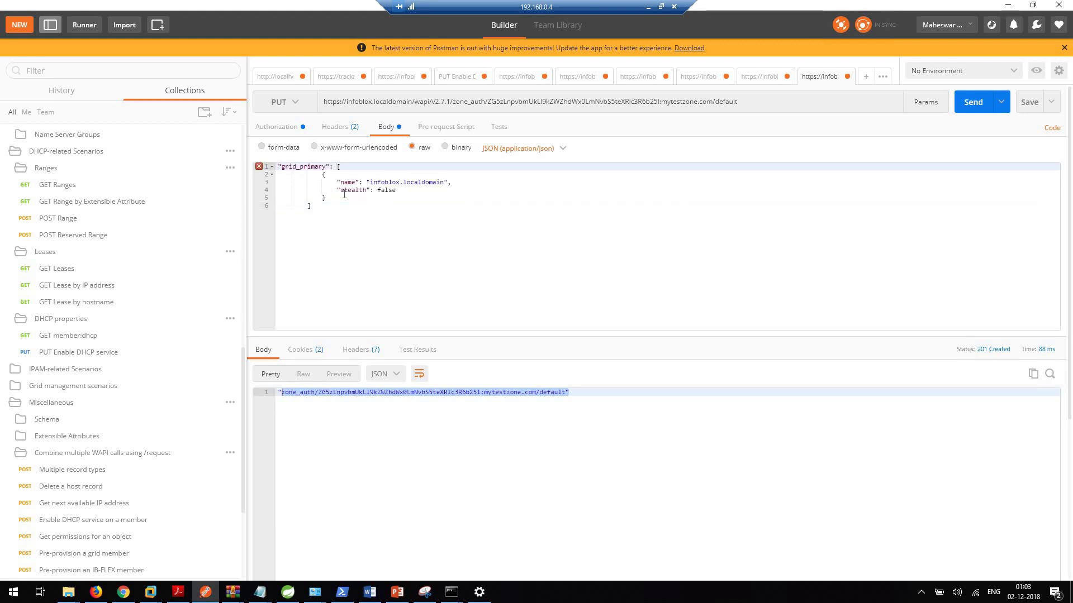
type("{")
left_click(314, 210)
key("Return")
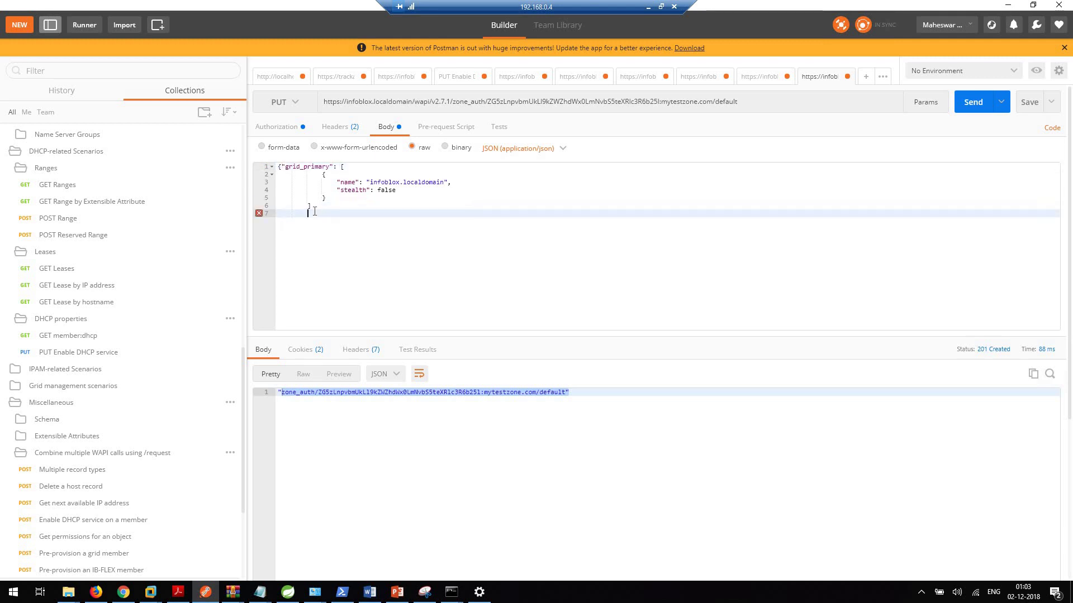
key("BackSpace")
key("BackSpace")
key("BackSpace")
key("BackSpace")
key("BackSpace")
type("}")
key("Up")
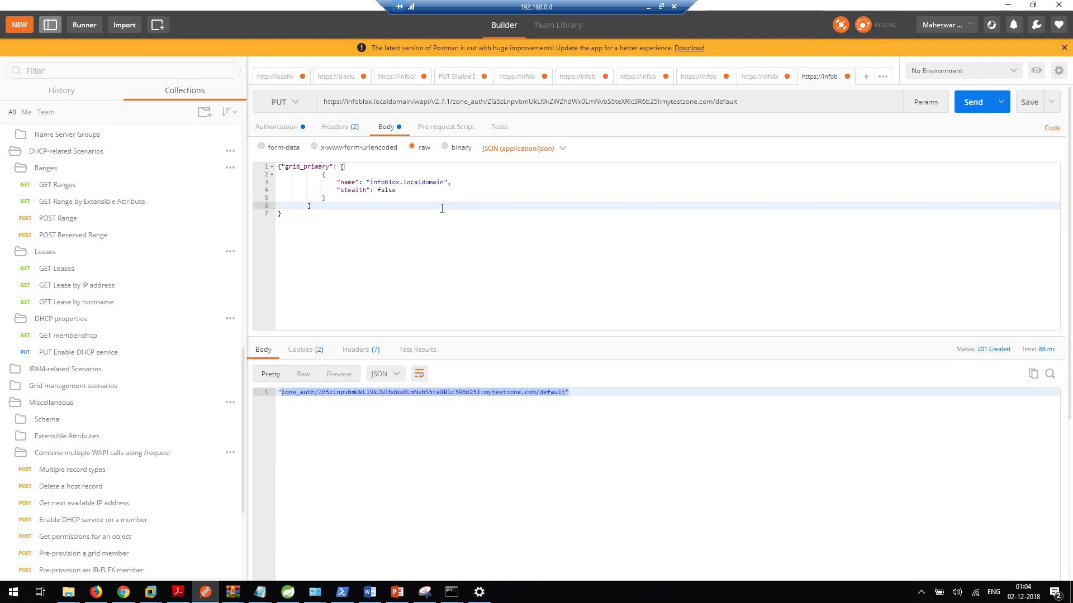
type(",")
key("Return")
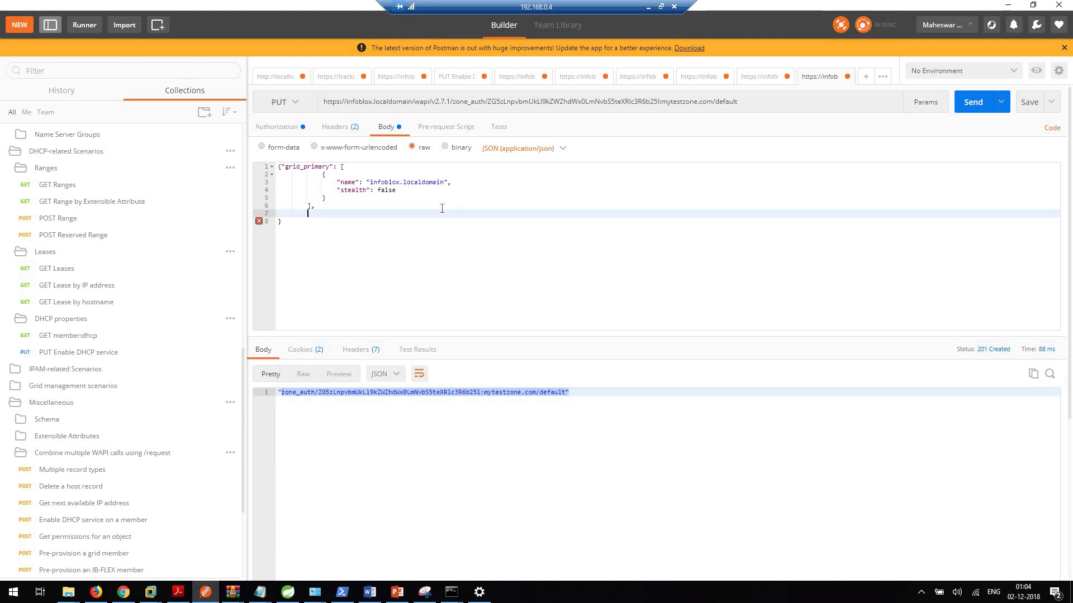
Step: Switch over to the Grid Manager browser window
left_click(124, 593)
left_click(126, 595)
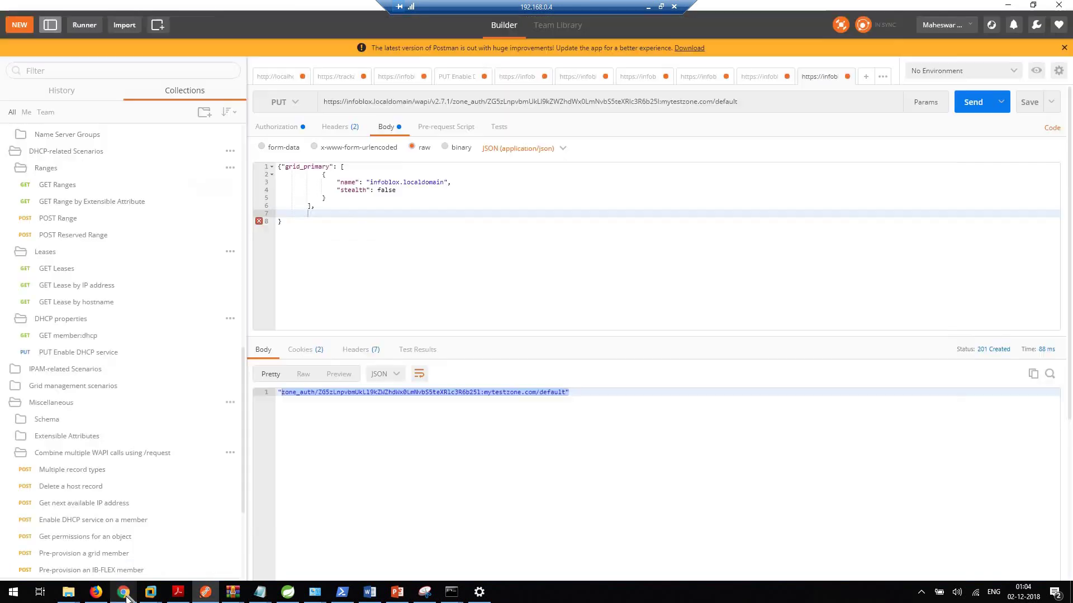
key("alt+Tab")
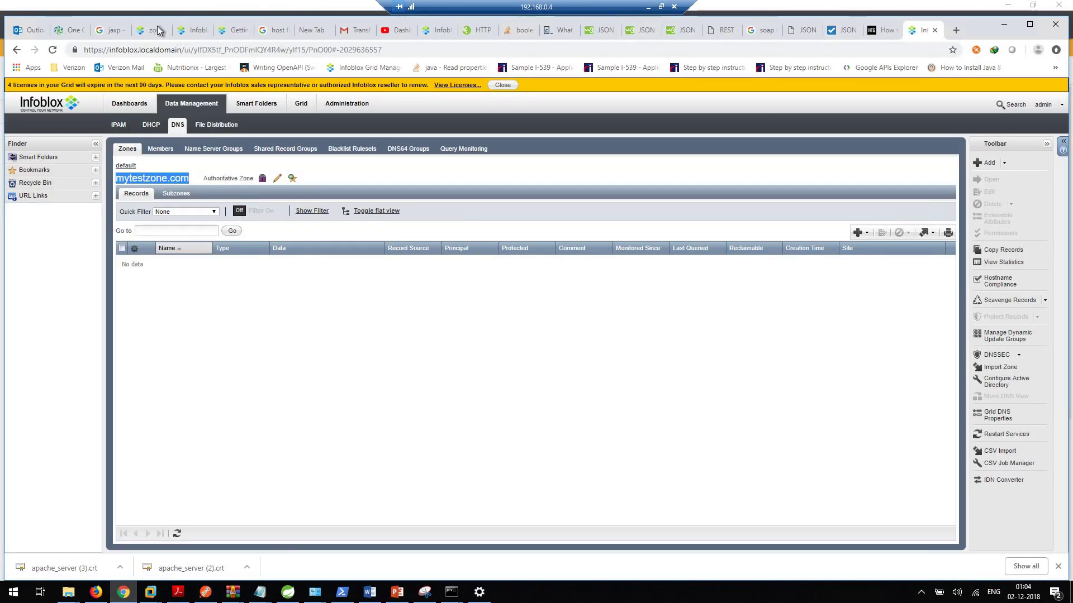
Step: Find and copy the restart_if_needed field name on the WAPI zone_auth documentation page
left_click(151, 30)
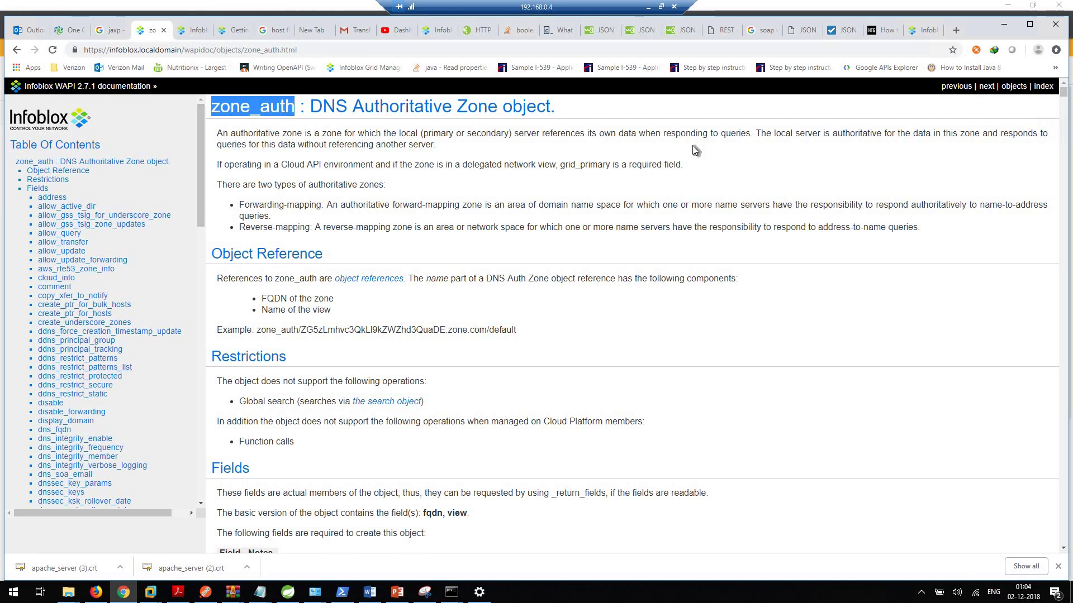
left_click(657, 115)
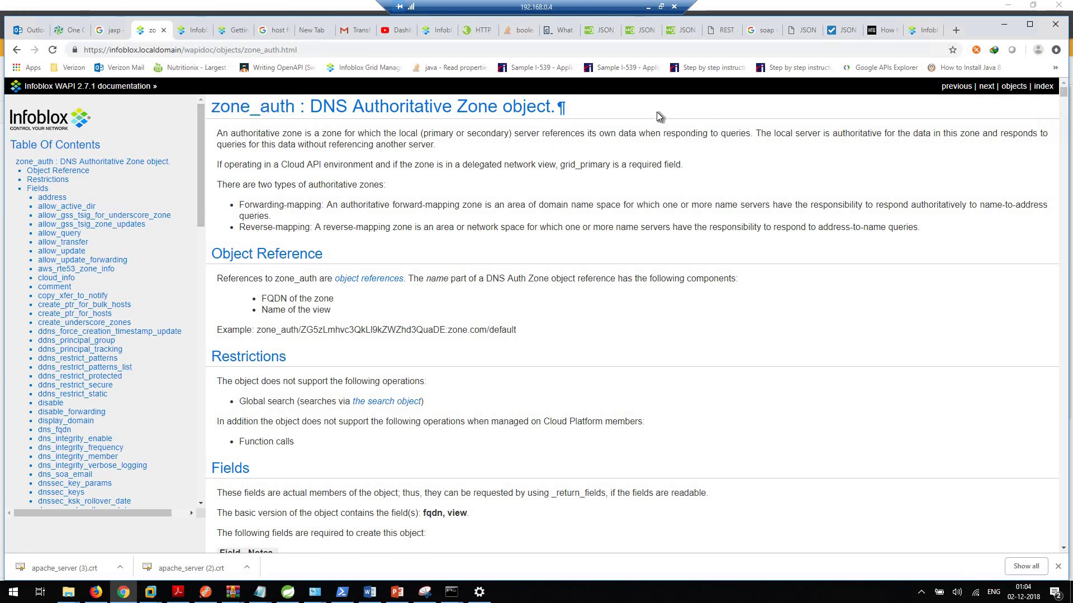
key("ctrl+f")
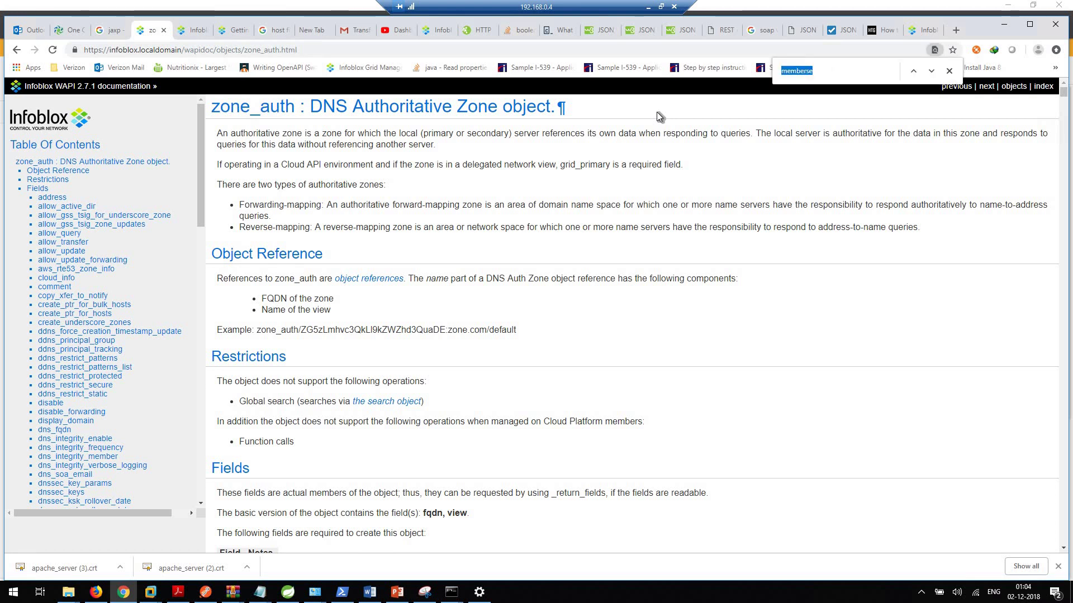
type("res")
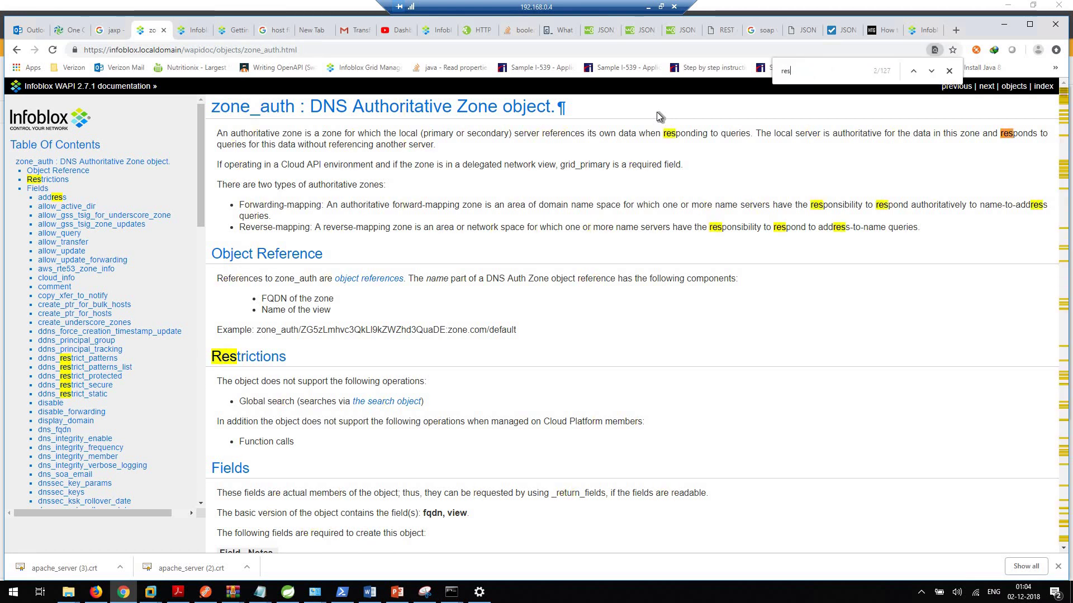
type("ta")
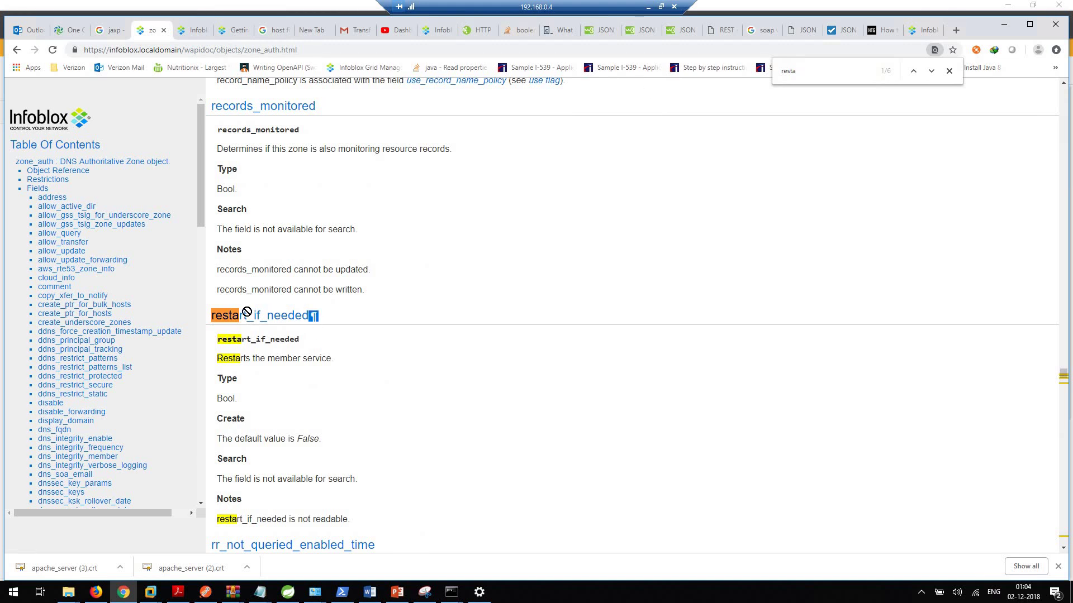
left_click_drag(313, 316, 217, 336)
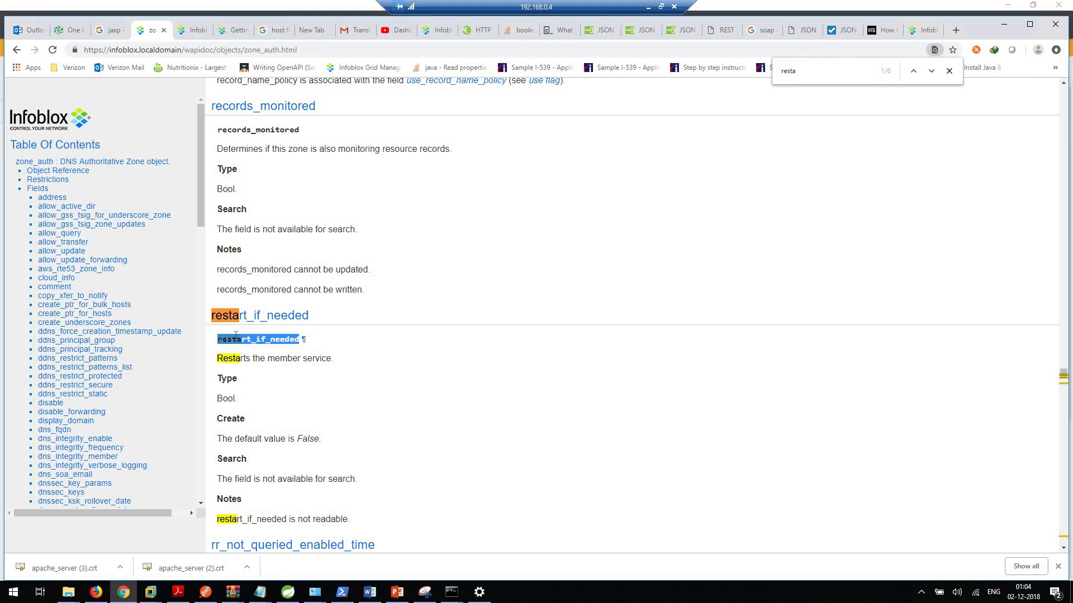
right_click(271, 341)
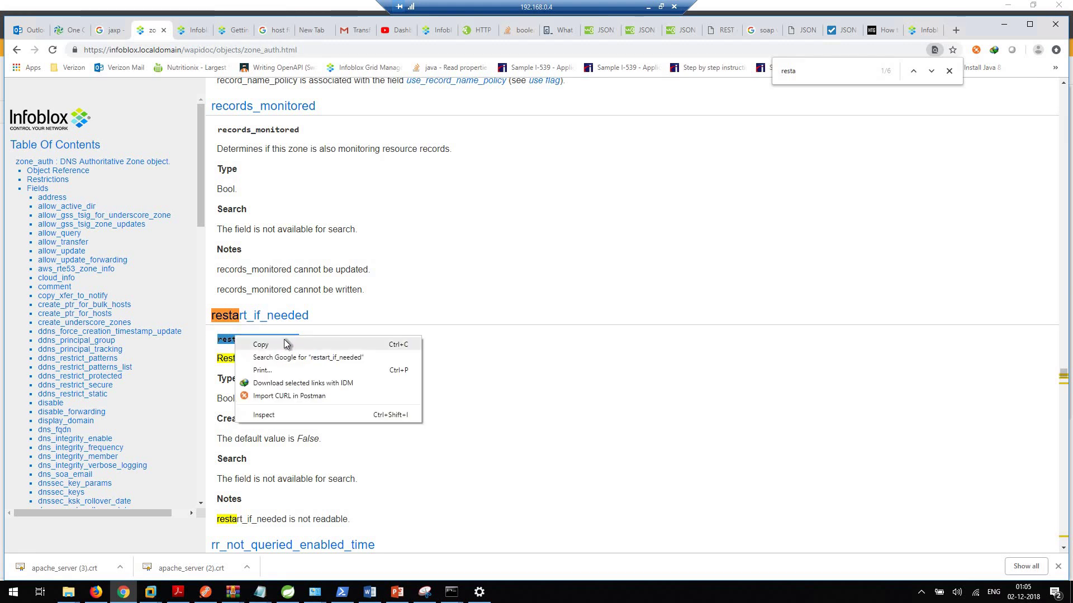
left_click(878, 70)
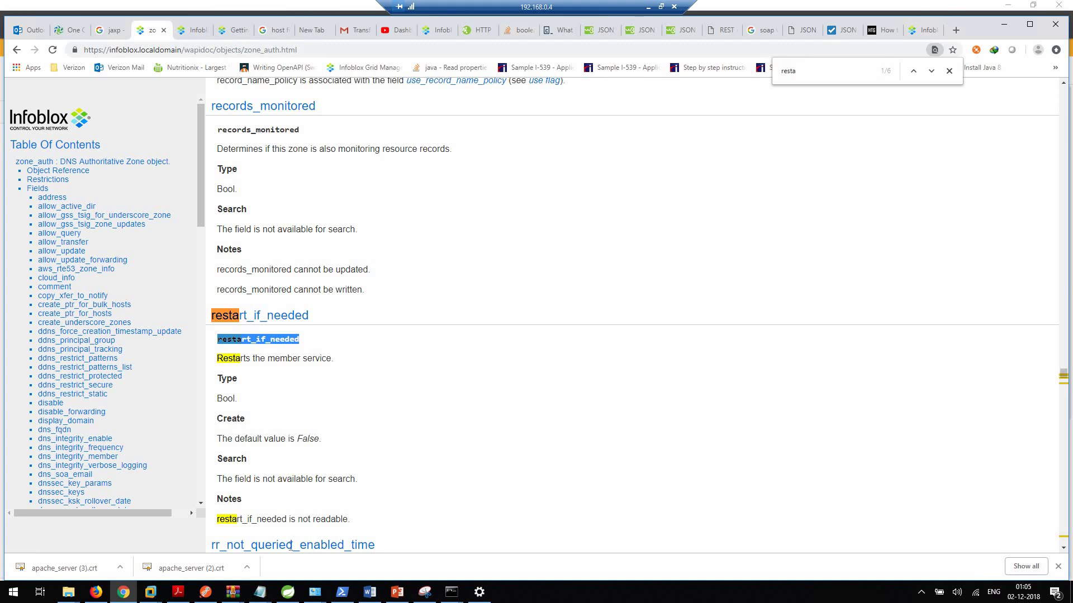
left_click(124, 593)
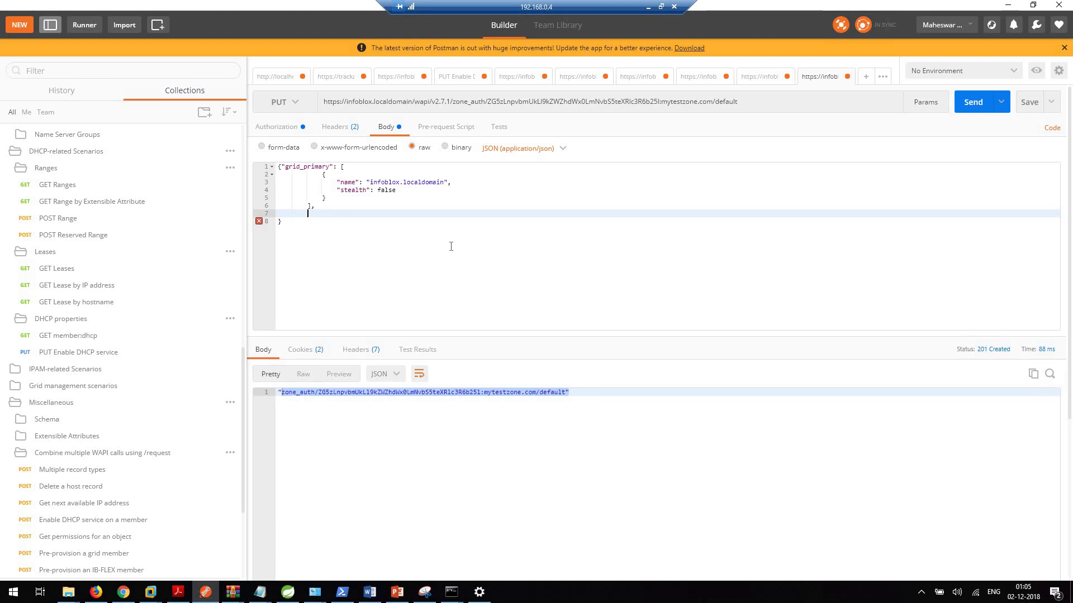
Step: Add "restart_if_needed": true on line 7 of the PUT body, then put the caret at the URL's end
key("ctrl+v")
type("\"")
type("\"")
key("Up")
key("End")
left_click(425, 214)
type(":true")
key("Down")
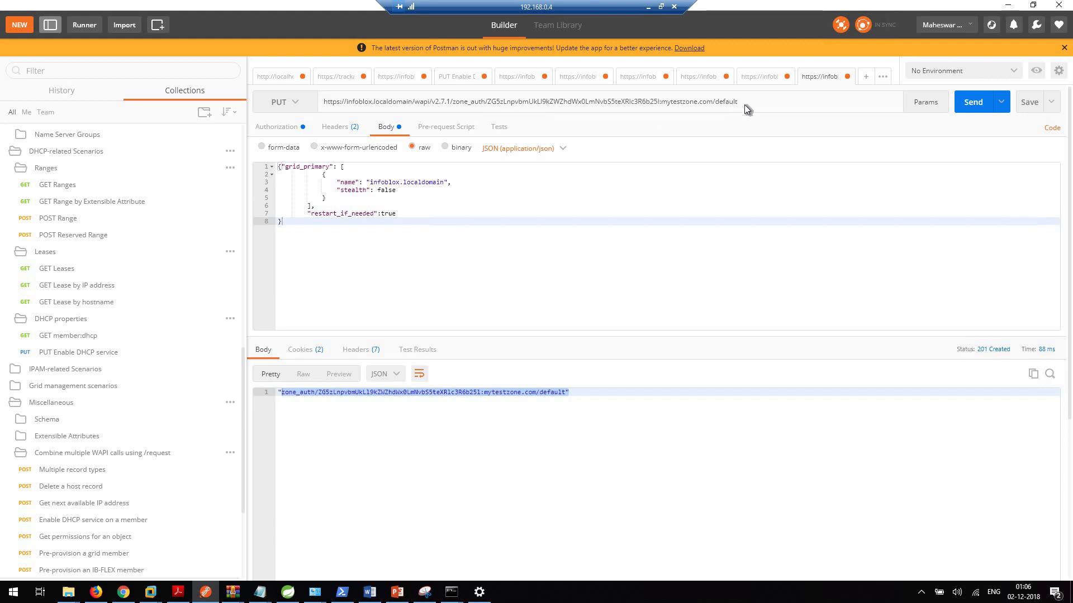
left_click_drag(743, 100, 453, 103)
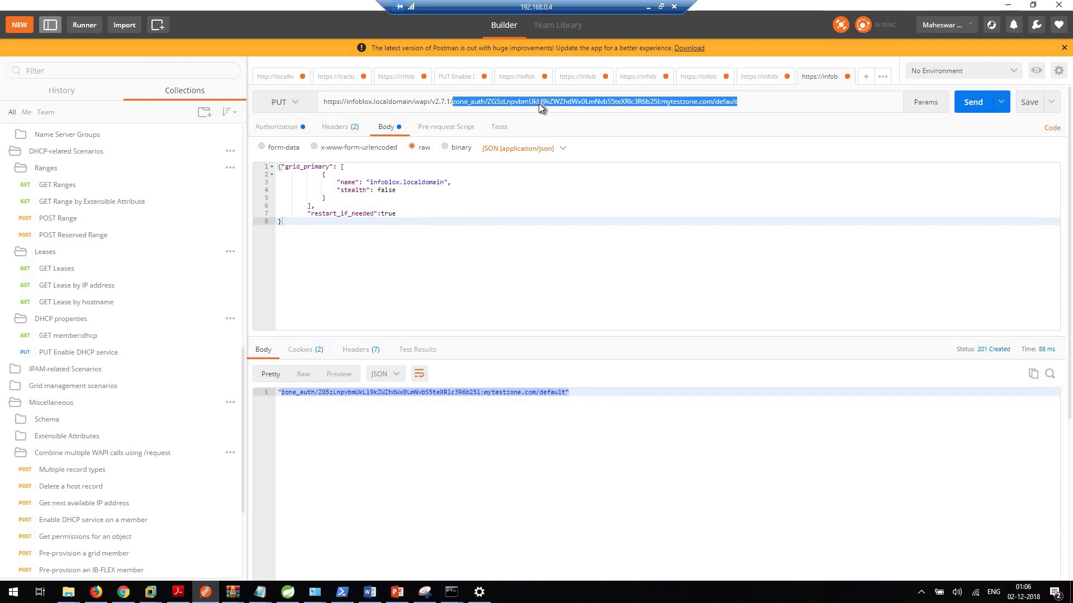
left_click(759, 103)
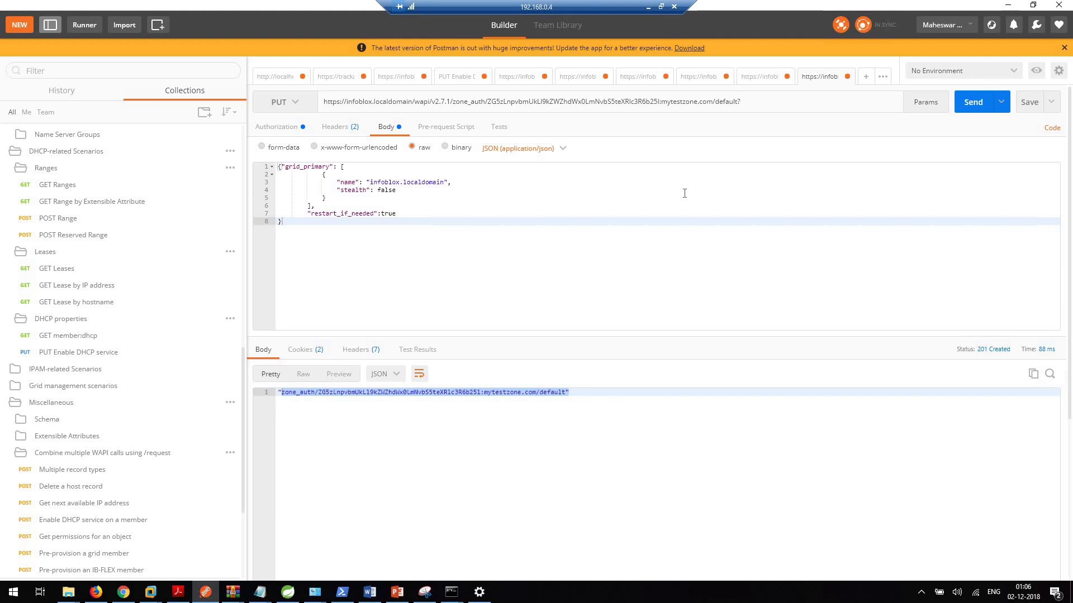
Step: Copy the _return_fields=fqdn,grid_primary parameter from the earlier POST request's URL
left_click(507, 76)
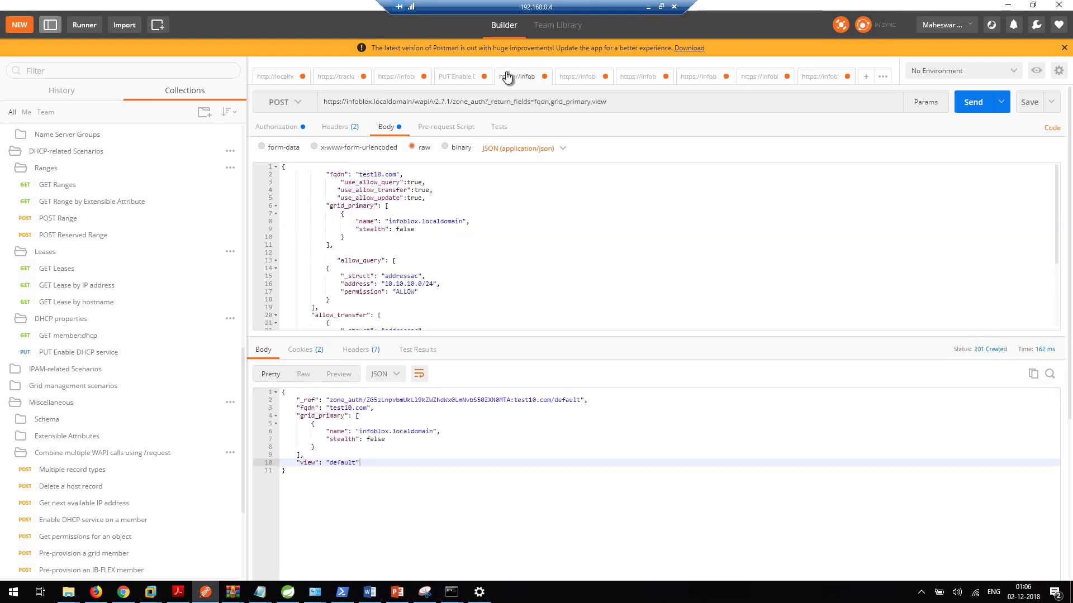
left_click(541, 102)
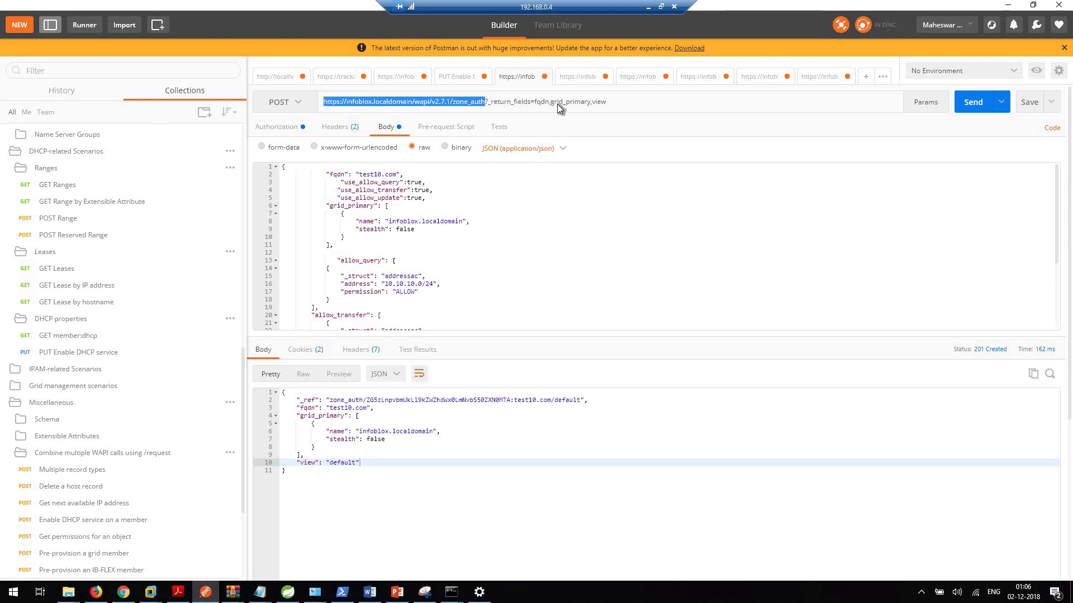
left_click(575, 105)
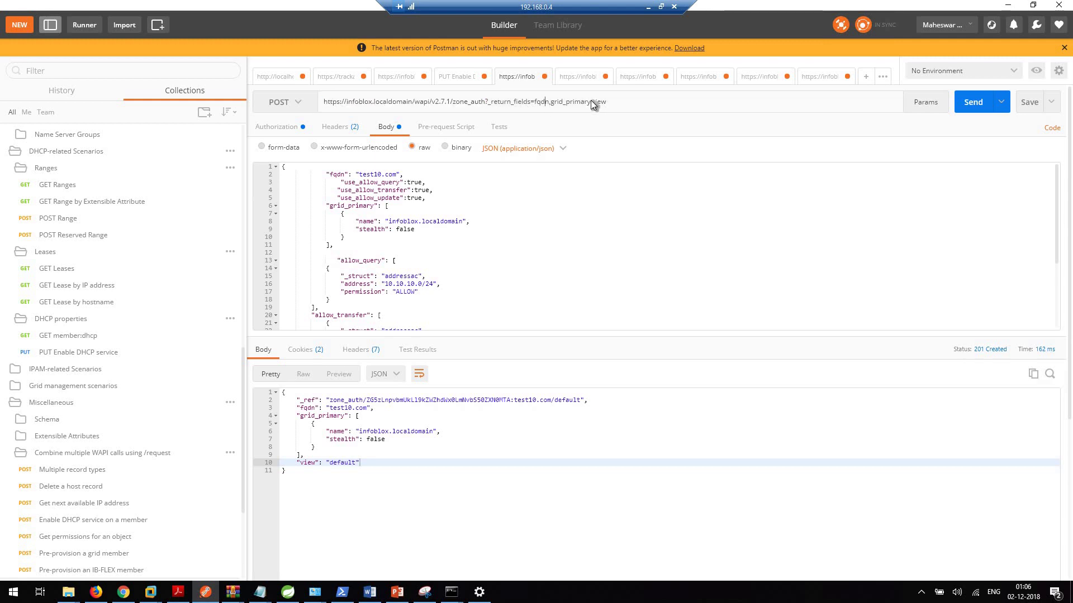
left_click_drag(591, 102, 488, 103)
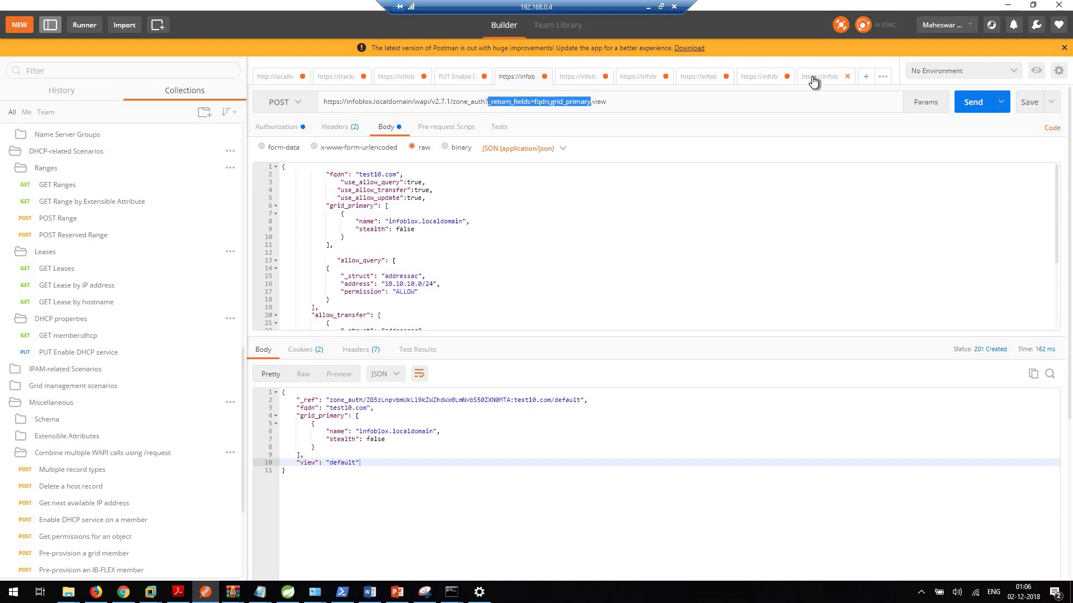
Step: Paste the parameter onto the end of the PUT URL and remove the doubled underscore
left_click(773, 101)
left_click(763, 103)
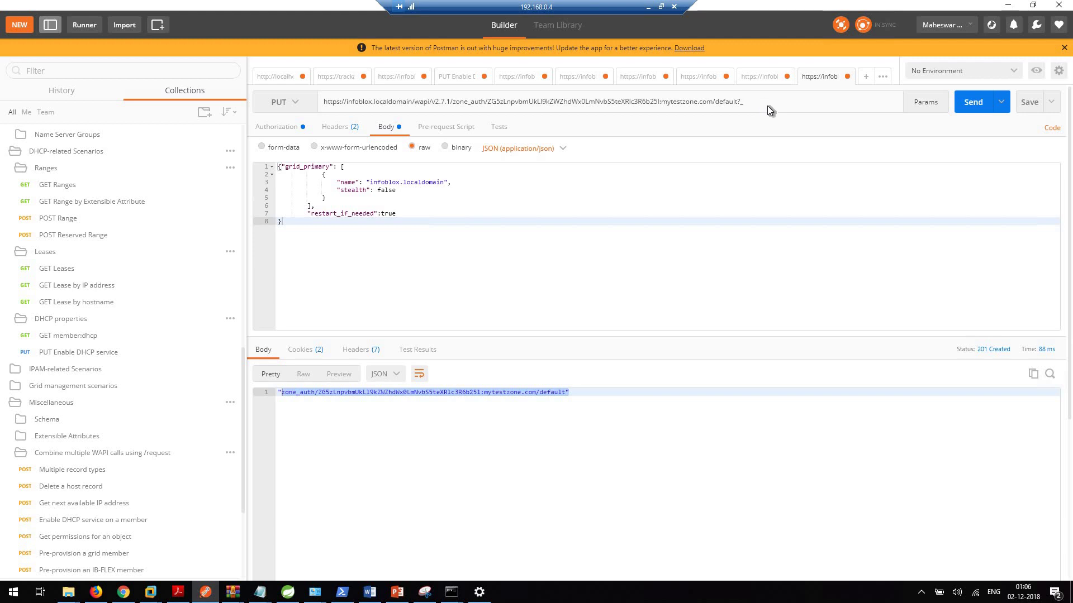
type("_return_fields=fqdn,grid_primary")
left_click(745, 104)
key("BackSpace")
double_click(743, 102)
left_click(784, 103)
Step: Send the update and check the 200 OK response showing fqdn mytestzone.com
left_click(972, 106)
left_click(968, 108)
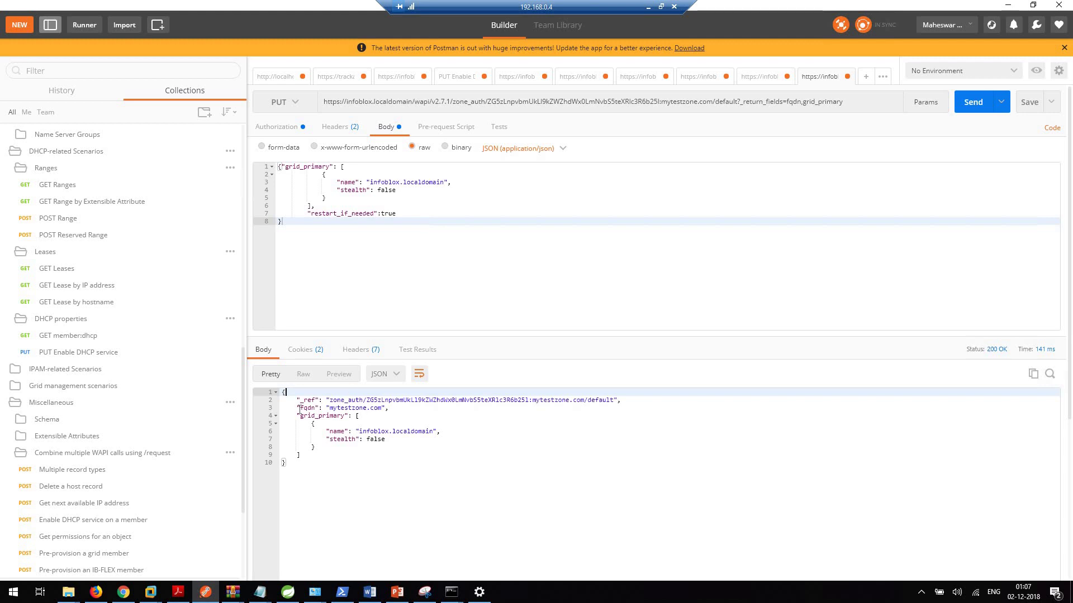
left_click_drag(300, 409, 389, 408)
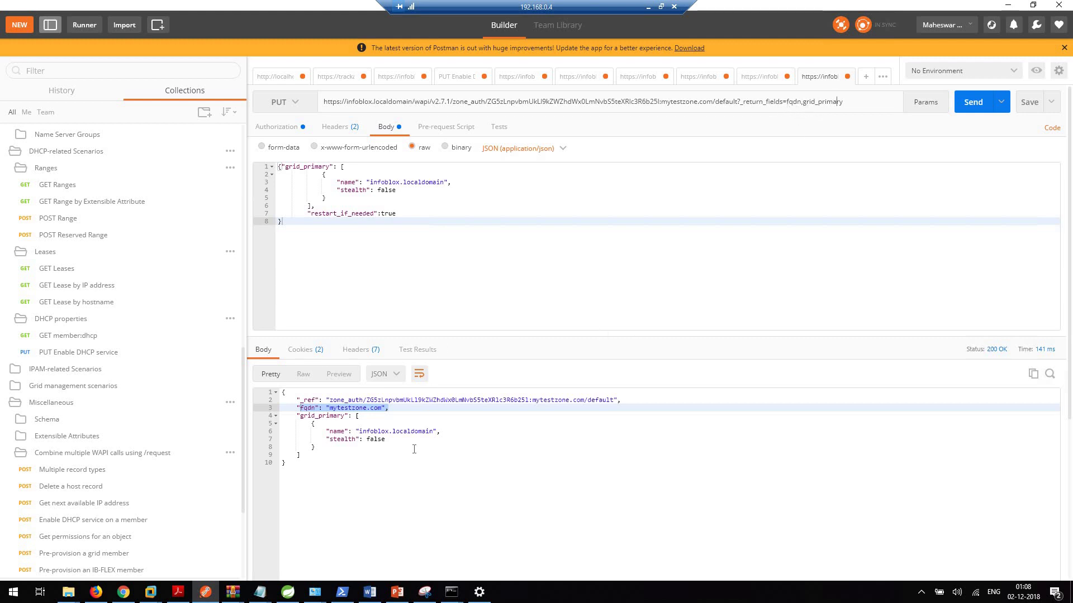
left_click(311, 469)
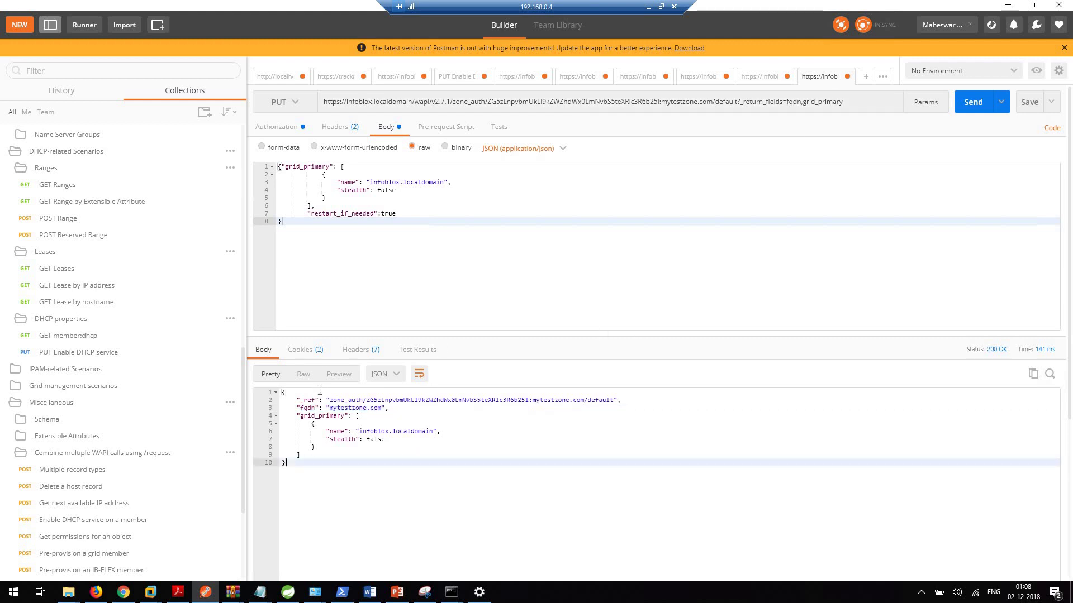
Step: Reload Grid Manager and check mytestzone.com's Name Servers in the default view, then return to Postman
left_click(123, 592)
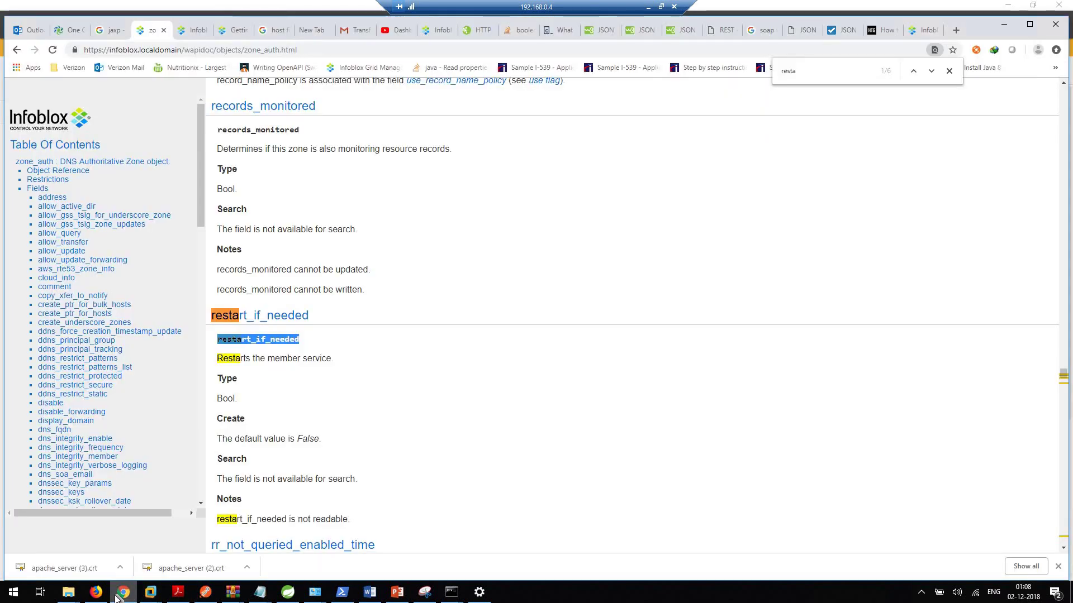
left_click(919, 34)
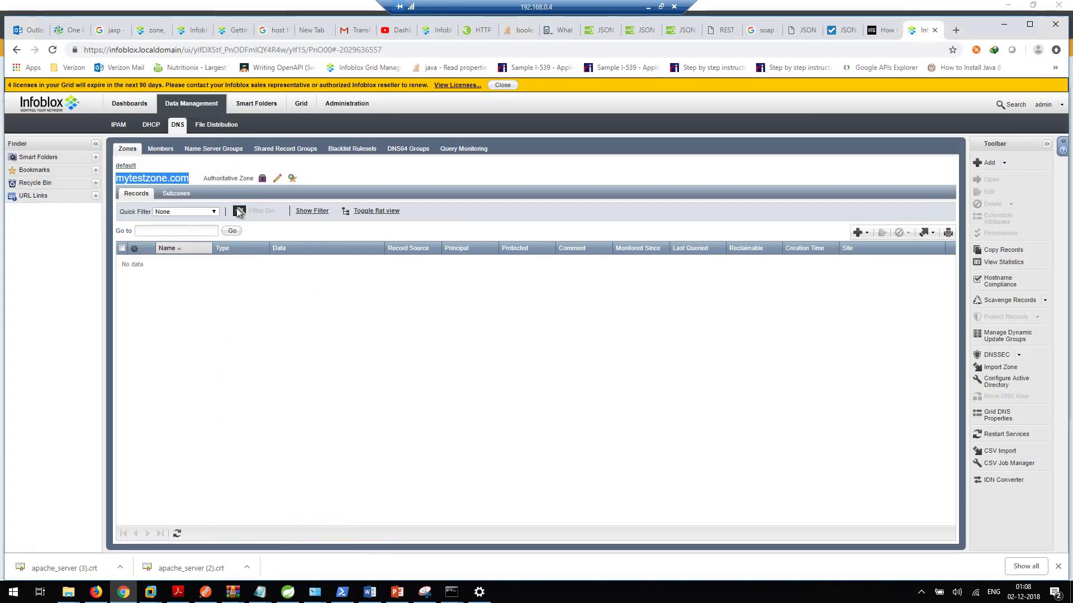
left_click(52, 51)
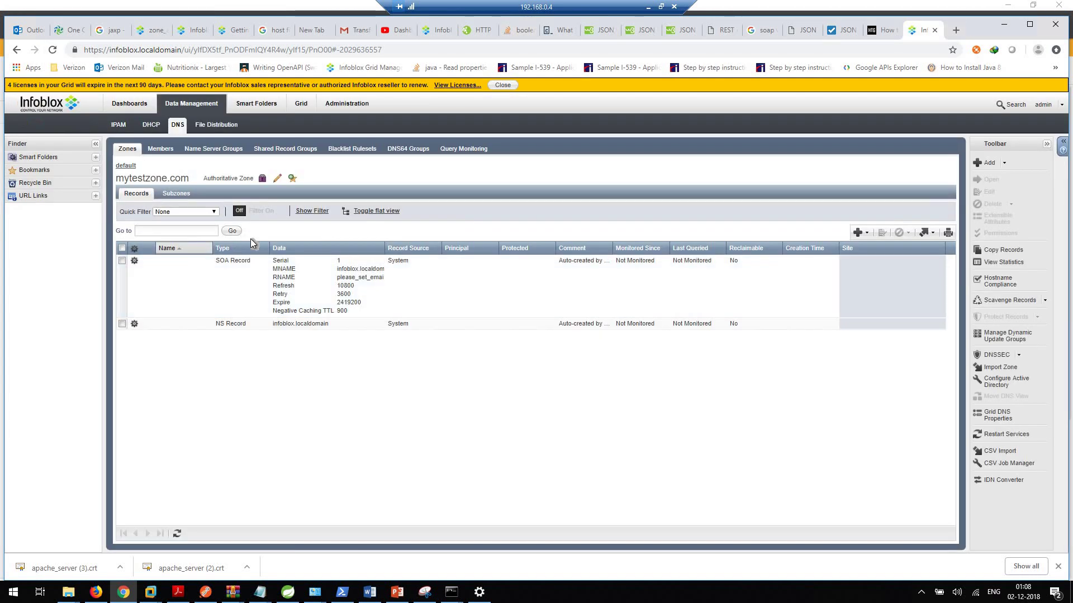
left_click(126, 166)
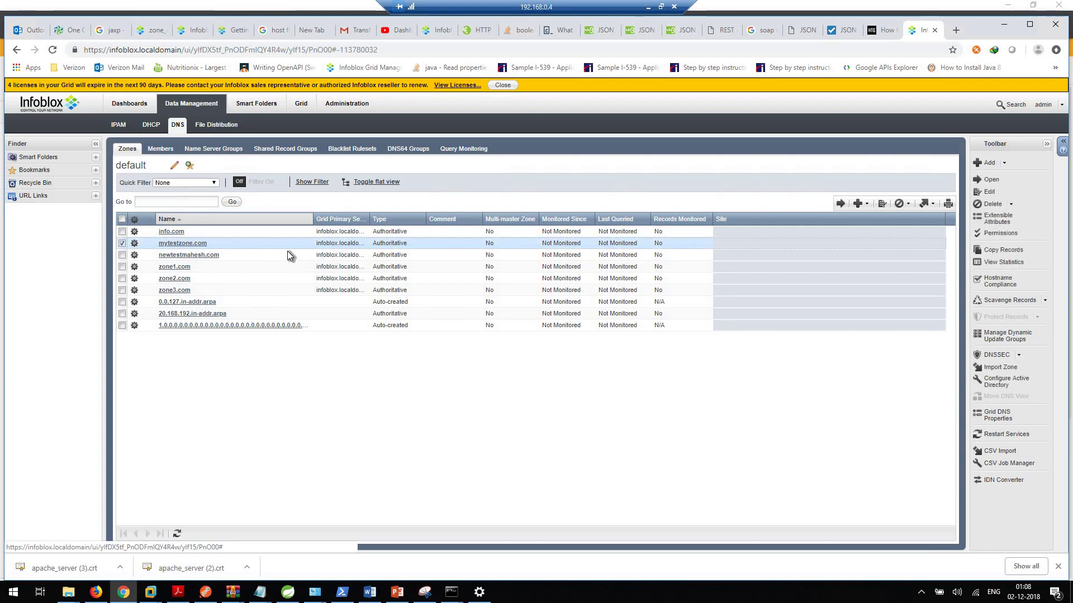
left_click(361, 246)
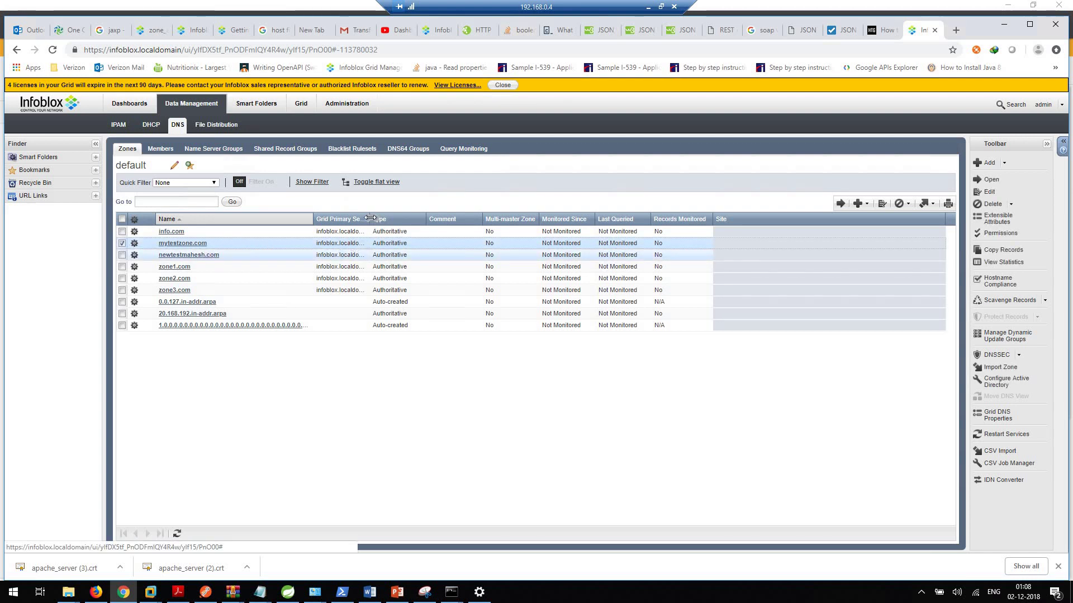
left_click(881, 208)
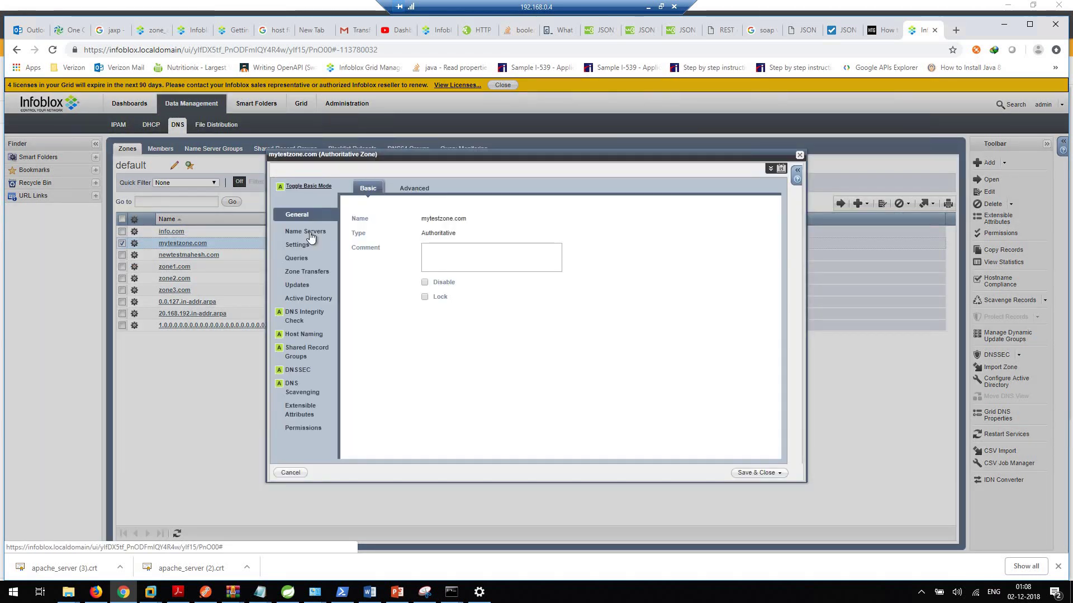
left_click(306, 232)
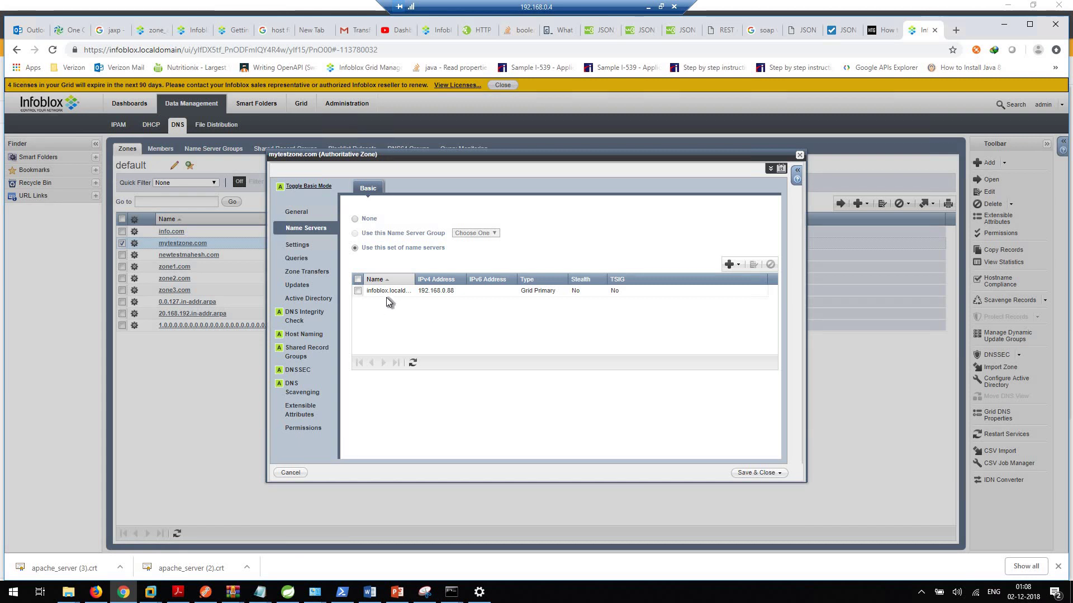
left_click(799, 156)
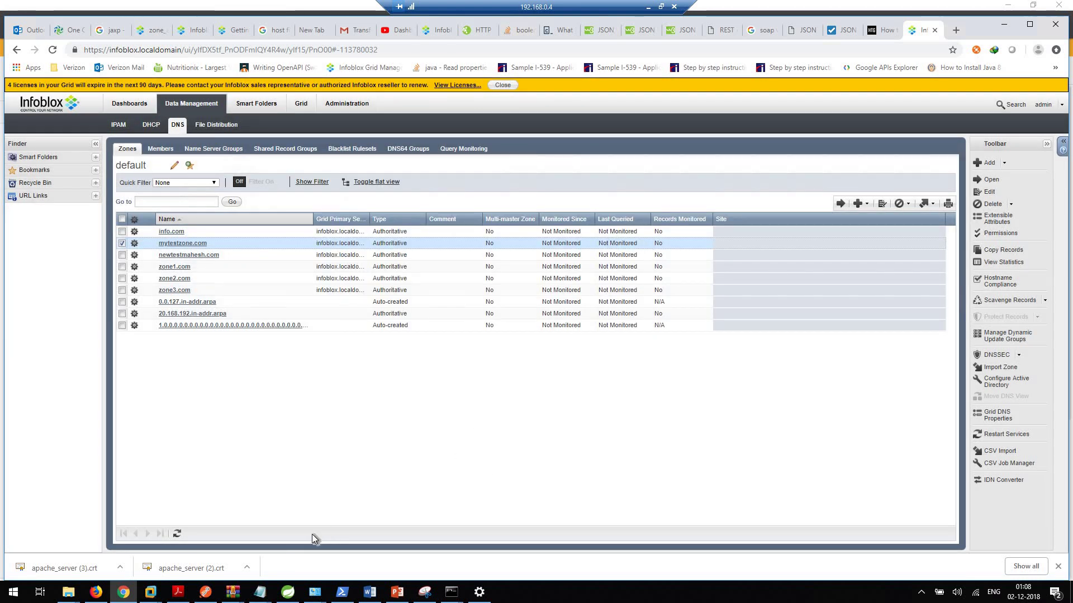
key("alt+Tab")
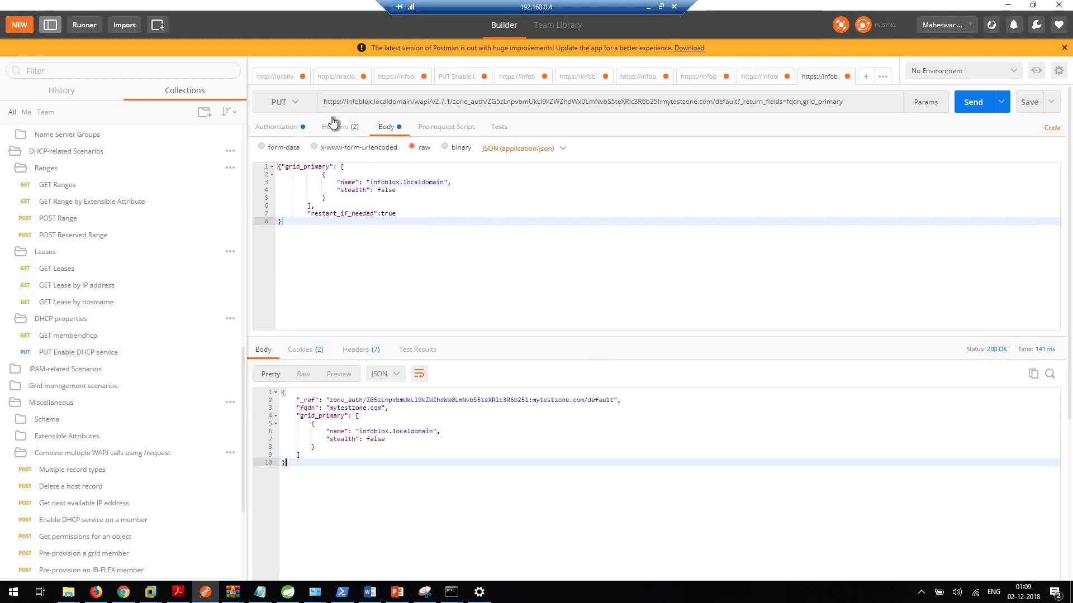
Step: Change the mytestzone.com request method from PUT to GET
left_click(294, 102)
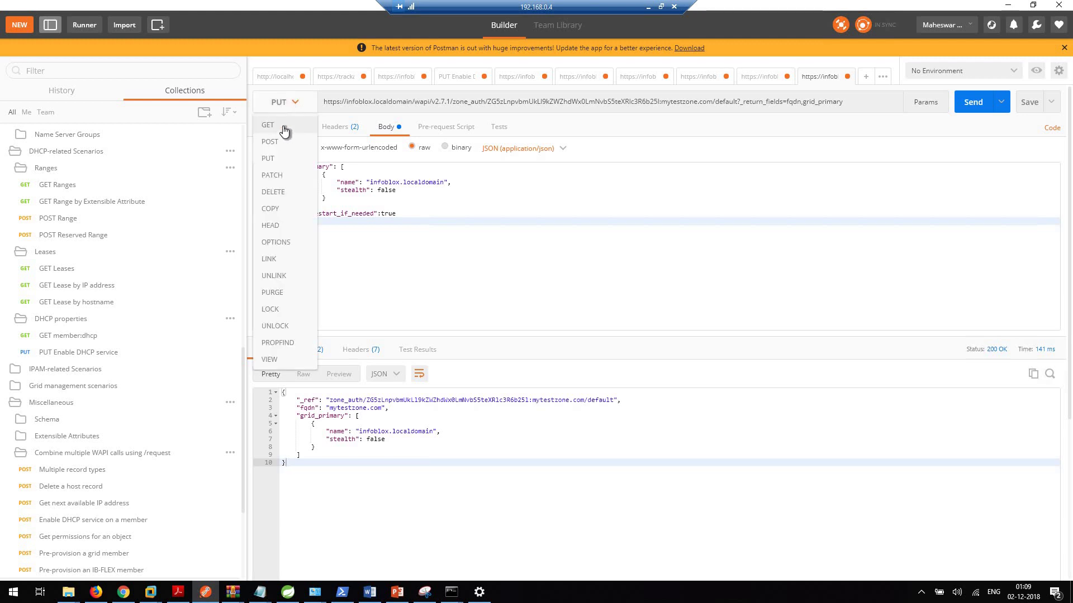
left_click(284, 126)
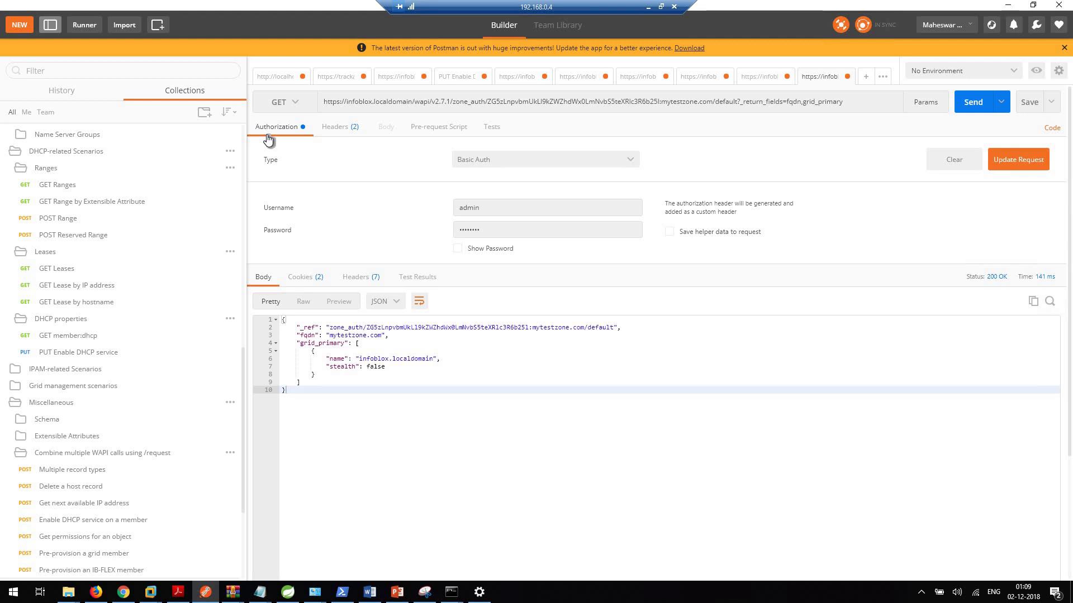
left_click(450, 102)
left_click_drag(452, 103, 318, 103)
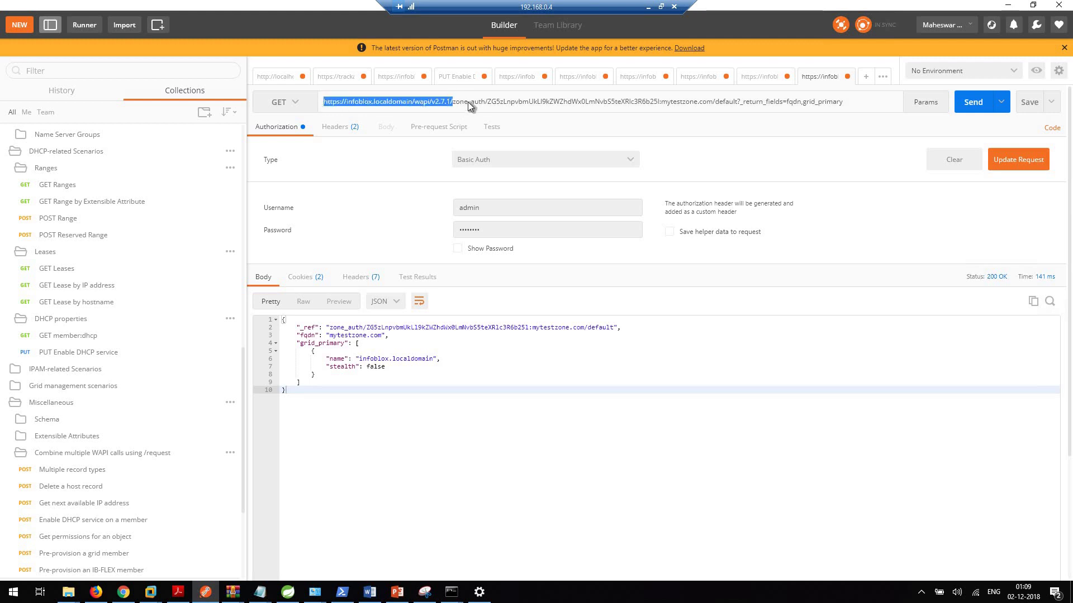
left_click(795, 122)
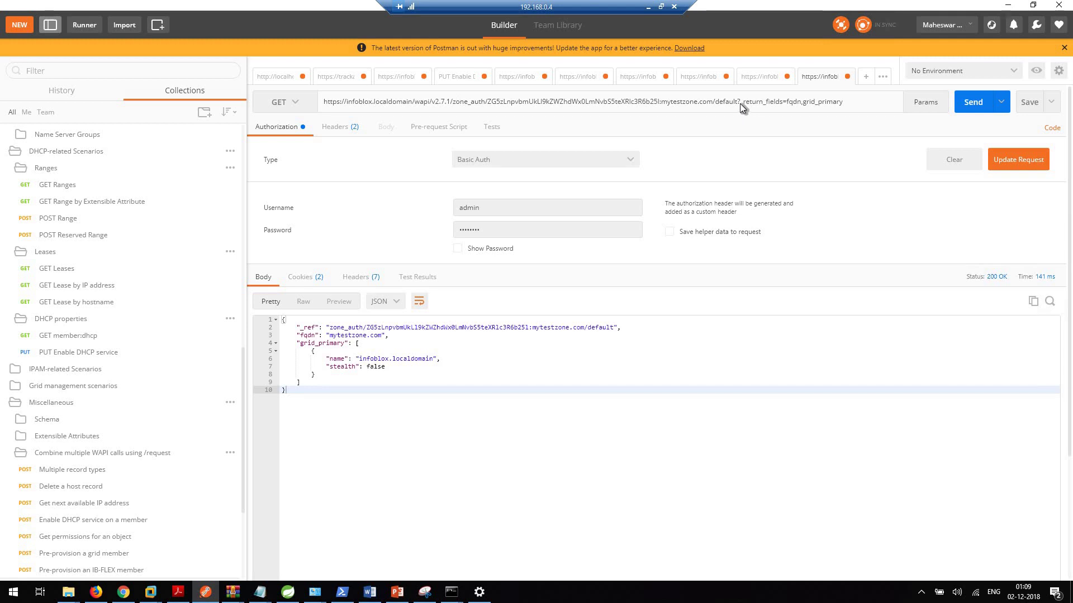
Step: Edit the _return_fields at the URL's end, starting to trim grid_primary off
left_click_drag(740, 102, 449, 102)
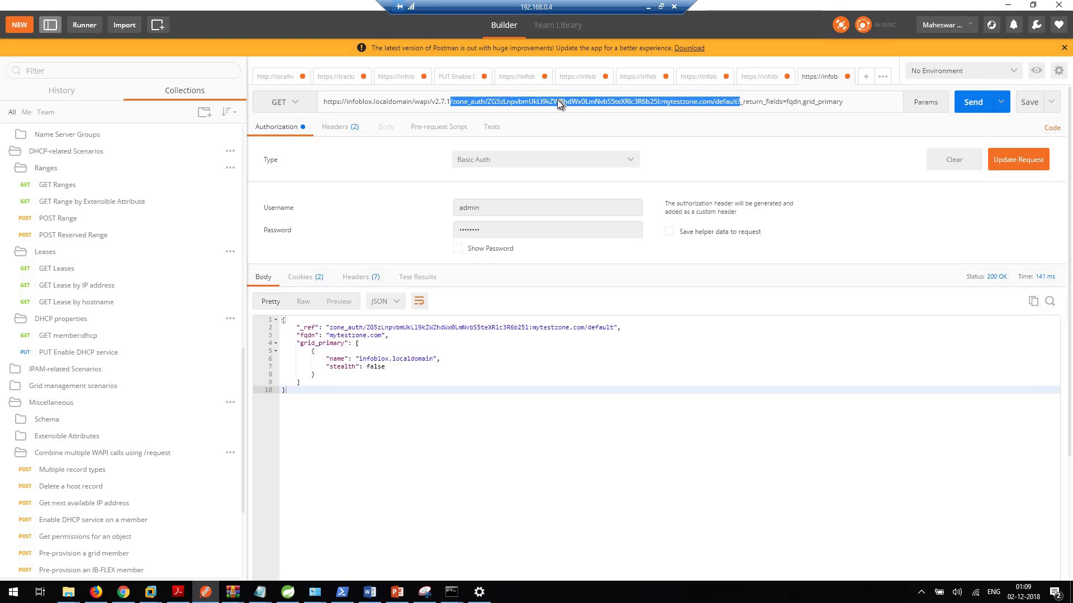
left_click(743, 104)
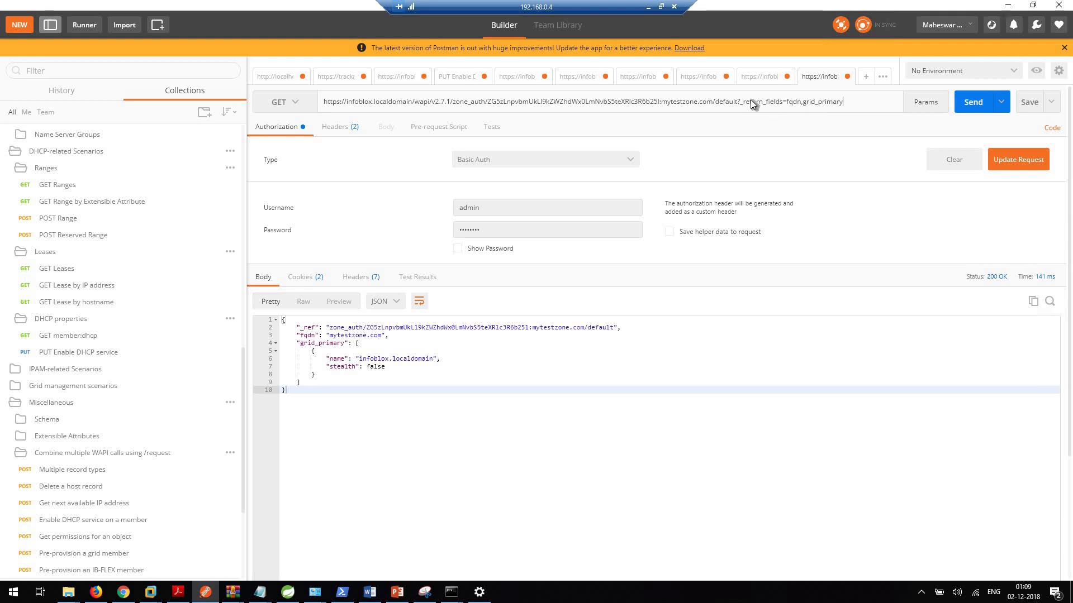
left_click_drag(750, 101, 753, 119)
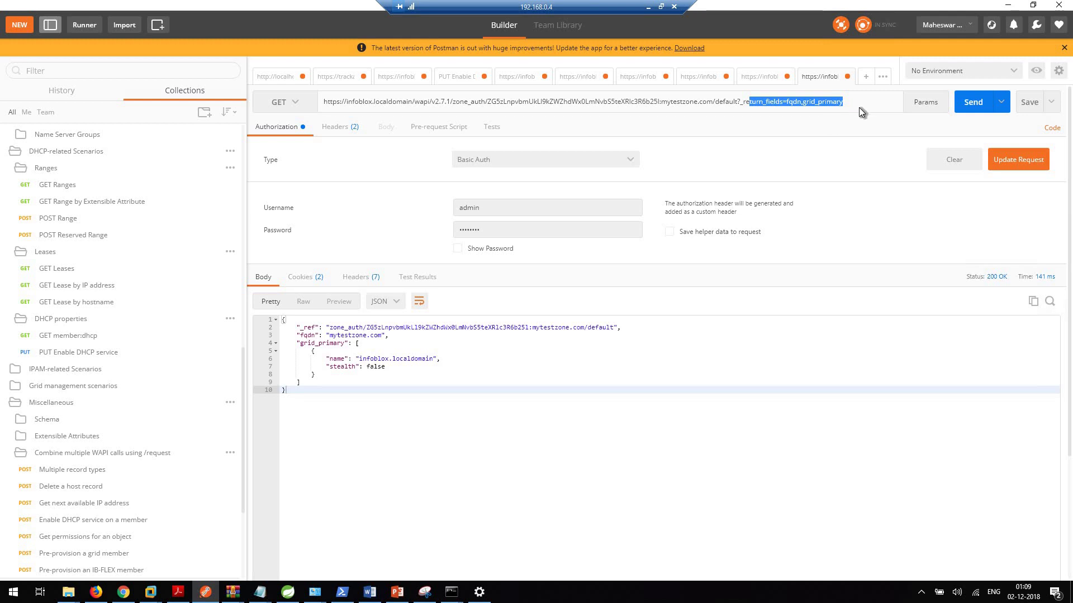
left_click(846, 103)
key("BackSpace")
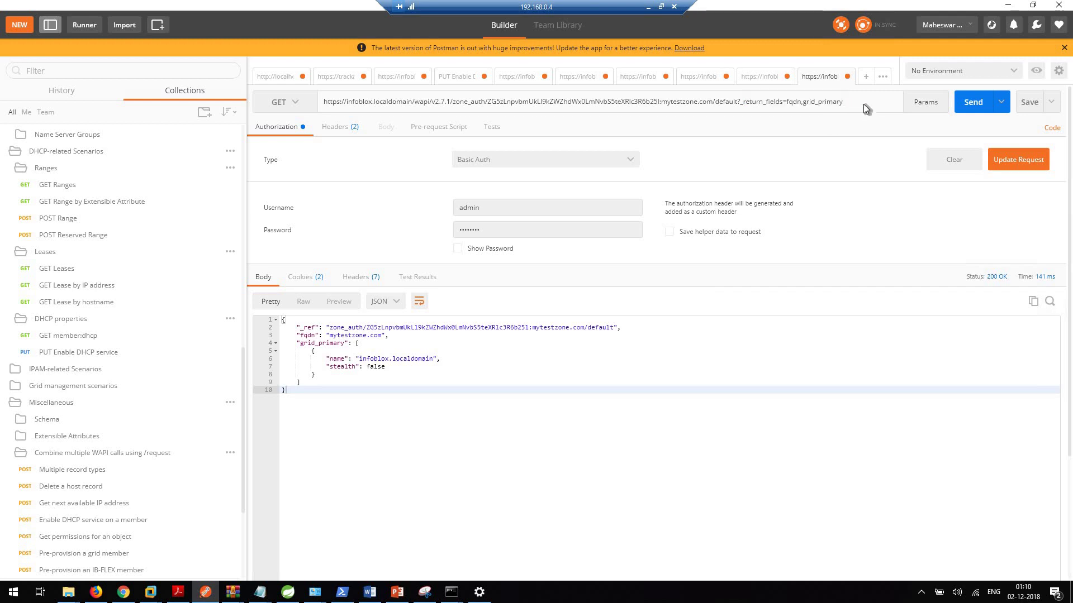
Step: Send the GET returning only fqdn, then again with fqdn,grid_primary
key("BackSpace")
key("BackSpace")
key("BackSpace")
key("BackSpace")
key("BackSpace")
key("BackSpace")
key("BackSpace")
key("BackSpace")
key("BackSpace")
key("BackSpace")
key("BackSpace")
left_click(970, 109)
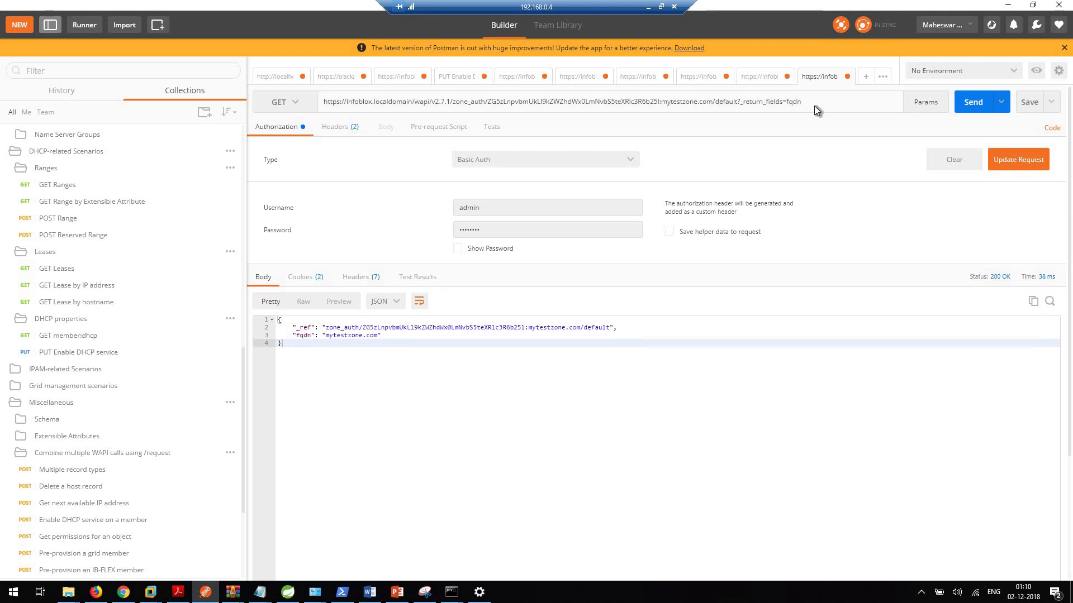
type(",")
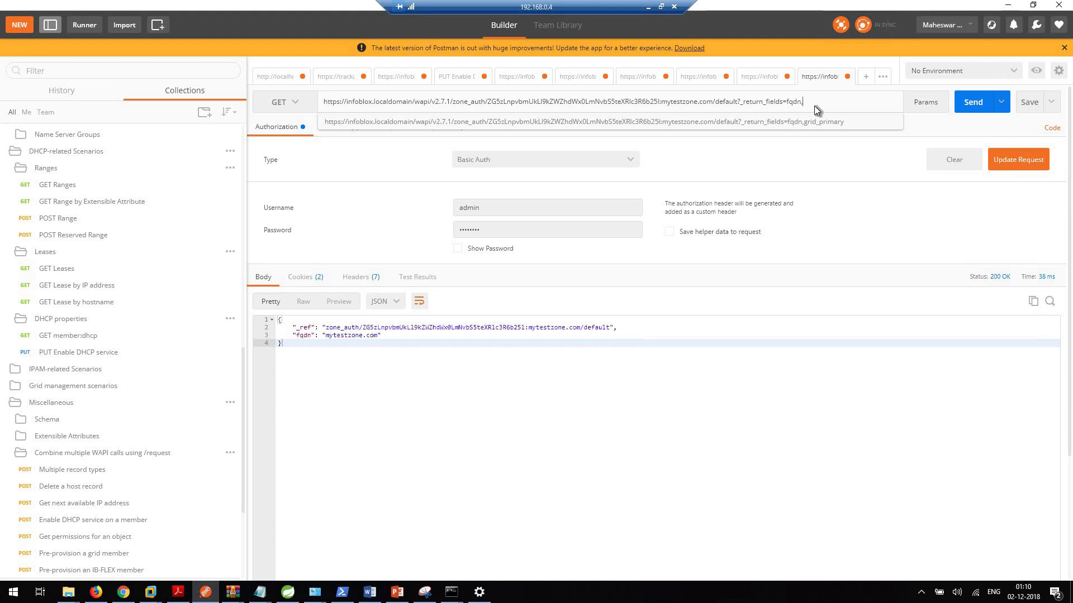
type("grid_primary")
left_click(978, 106)
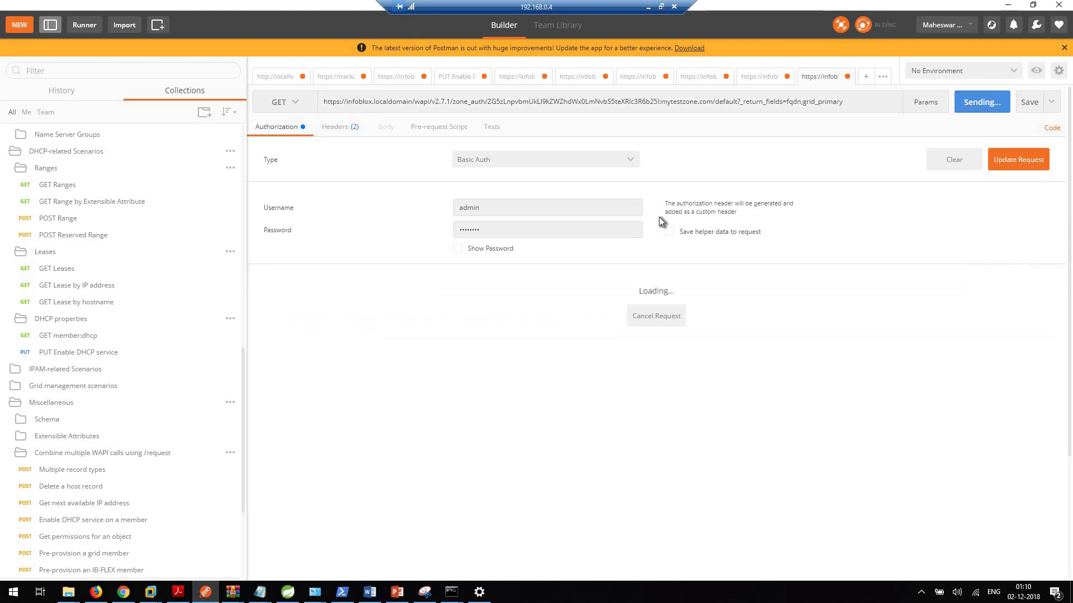
left_click(416, 391)
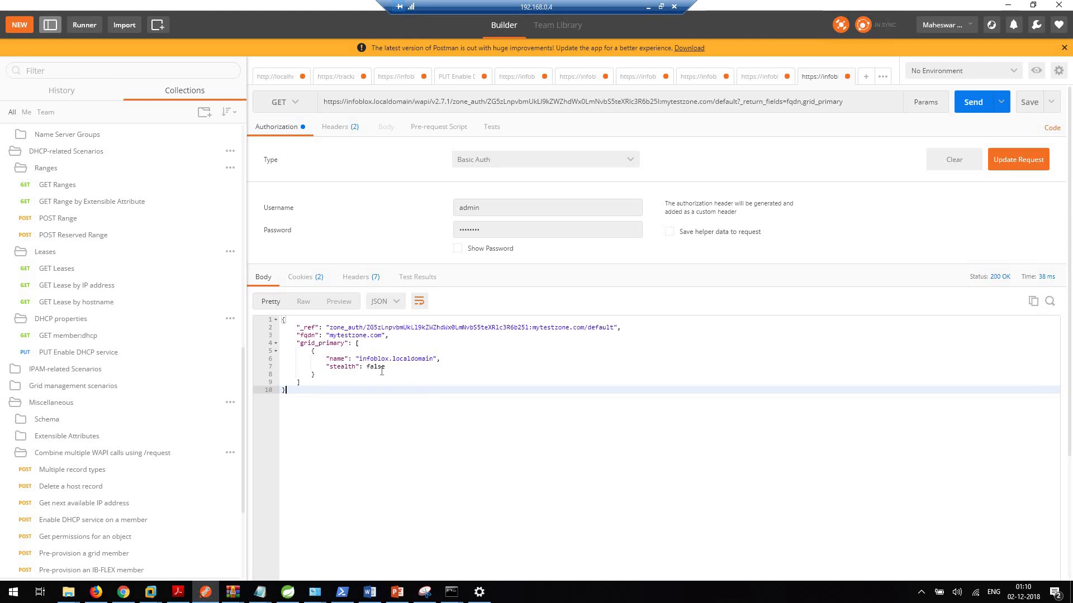
Step: Append ,view to the return fields and resend, getting view default
left_click(855, 106)
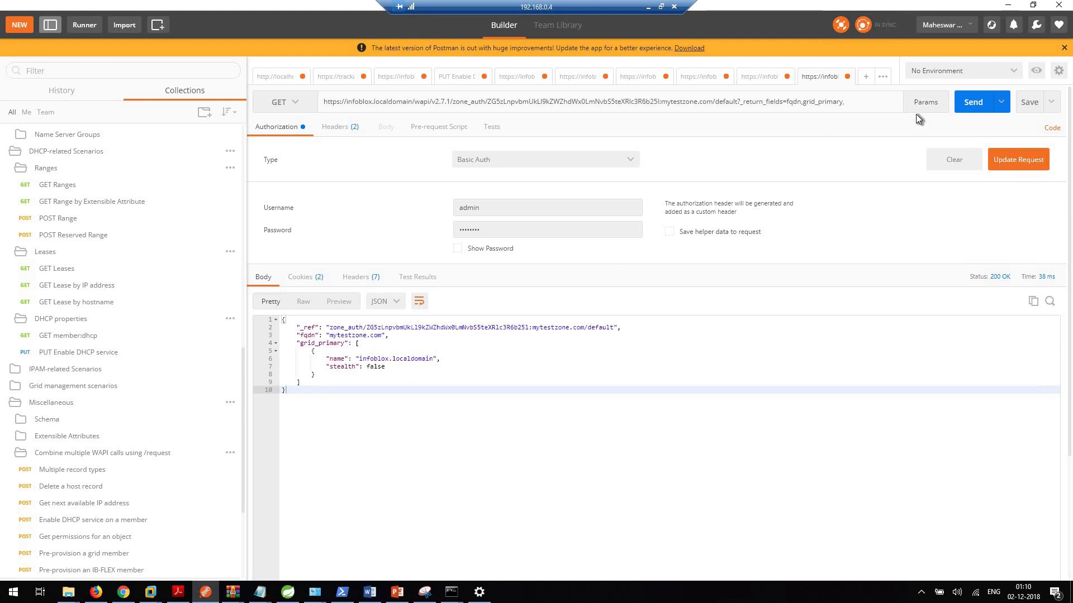
type(",view")
left_click(972, 102)
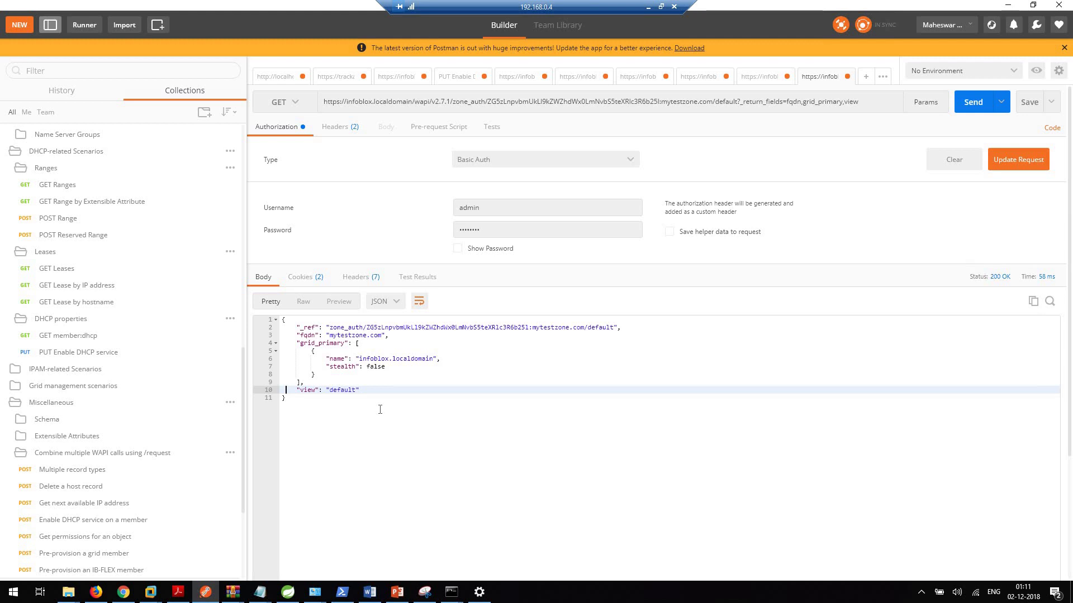
Step: Switch the request method to DELETE
left_click(293, 102)
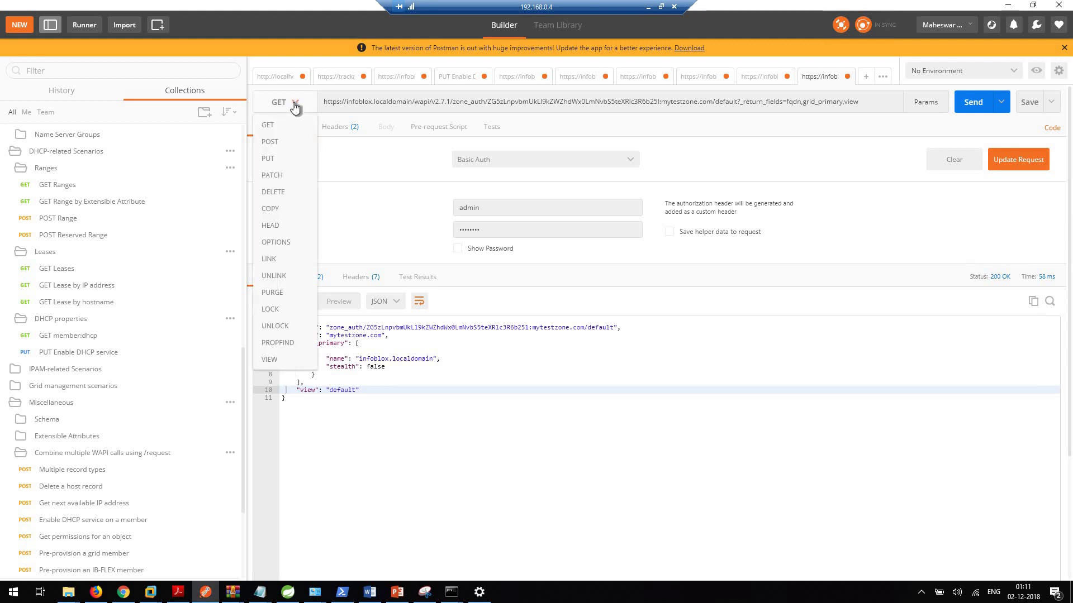
left_click(281, 191)
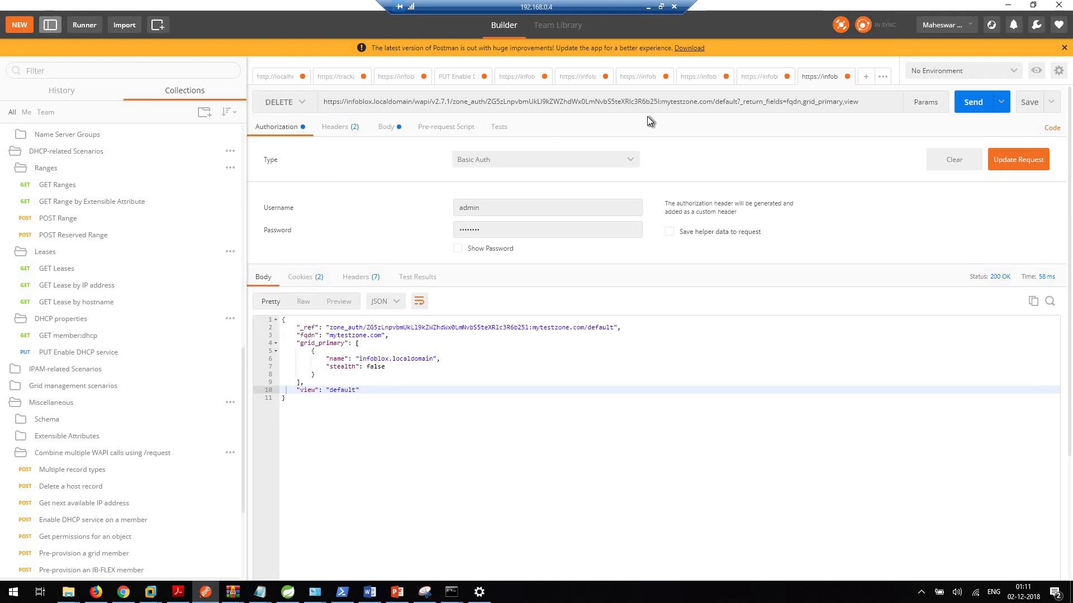
left_click(385, 128)
left_click(276, 127)
Step: Clear the request body entirely
left_click(859, 110)
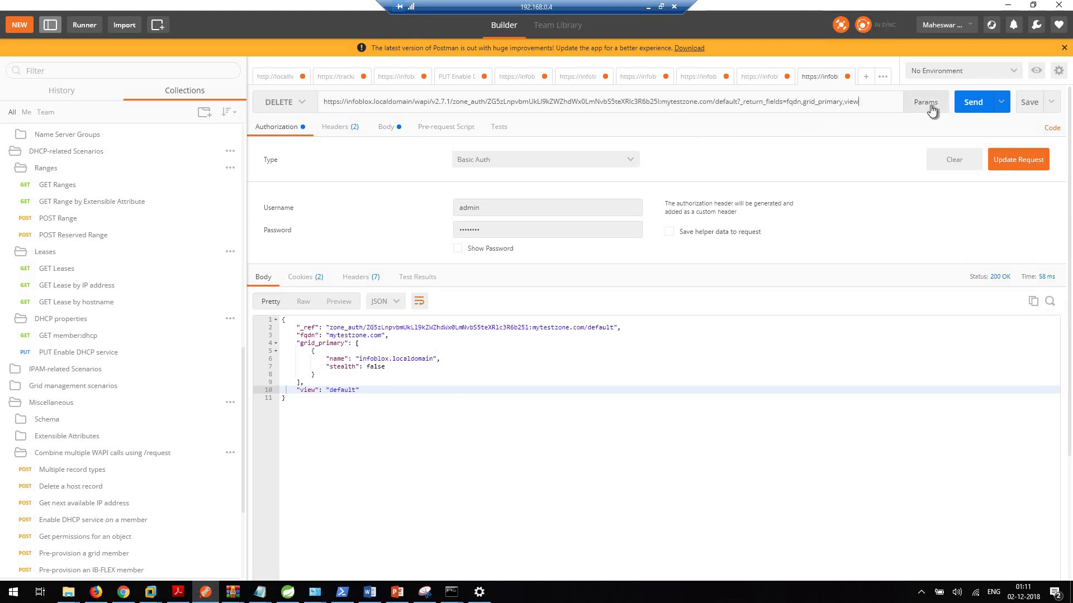
left_click(386, 127)
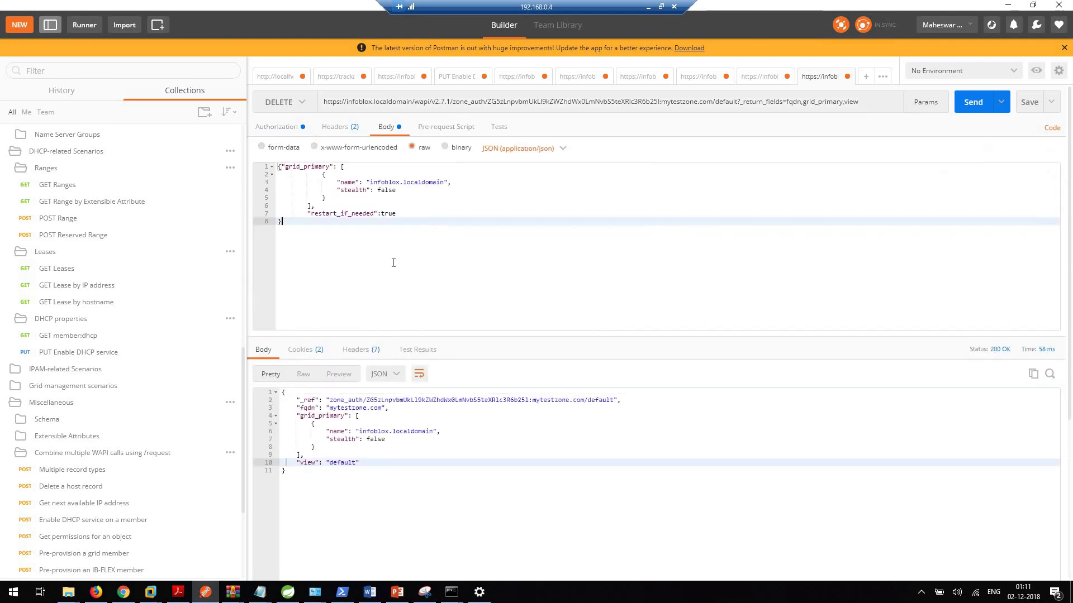
key("ctrl+a")
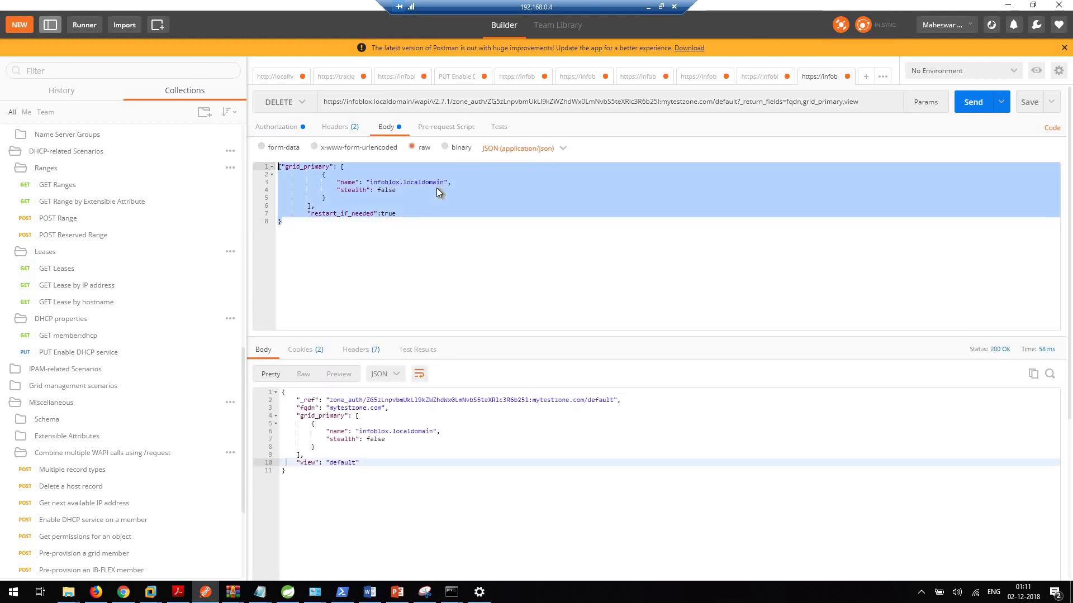
key("Delete")
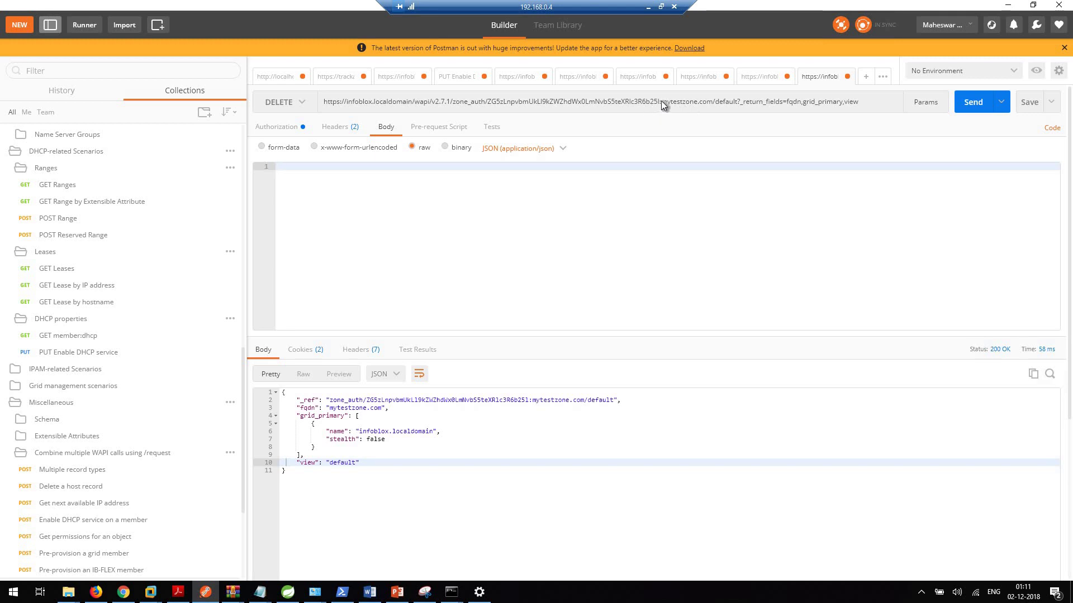
Step: Trim the URL to mytestzone.com's zone_auth reference, removing default and the return fields
left_click(666, 105)
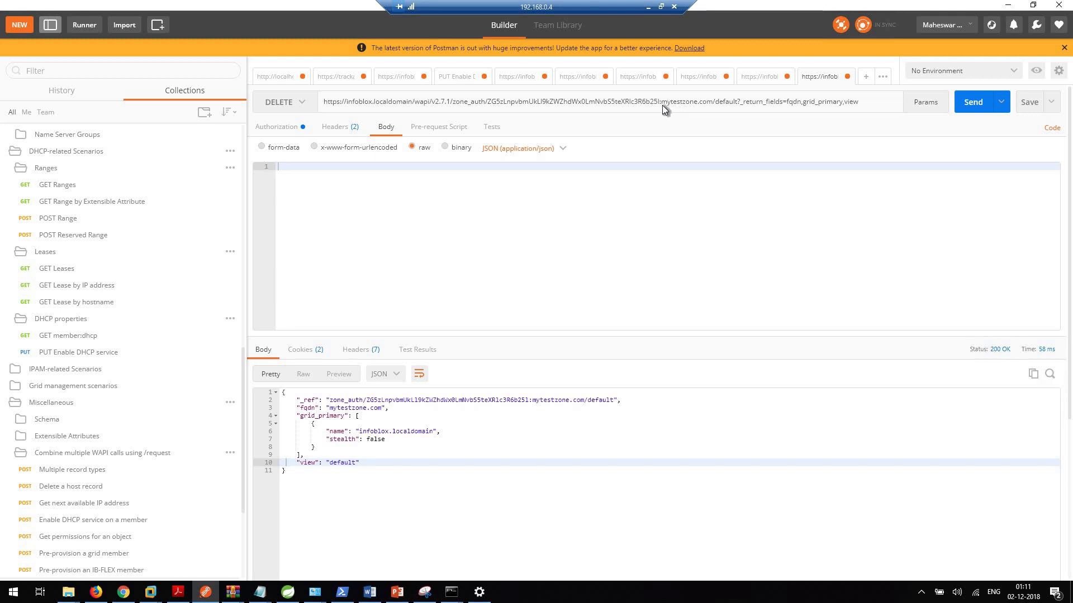
left_click(716, 103)
key("ctrl+shift+Right")
key("ctrl+shift+Right")
key("ctrl+shift+Right")
key("ctrl+shift+Right")
key("ctrl+shift+Right")
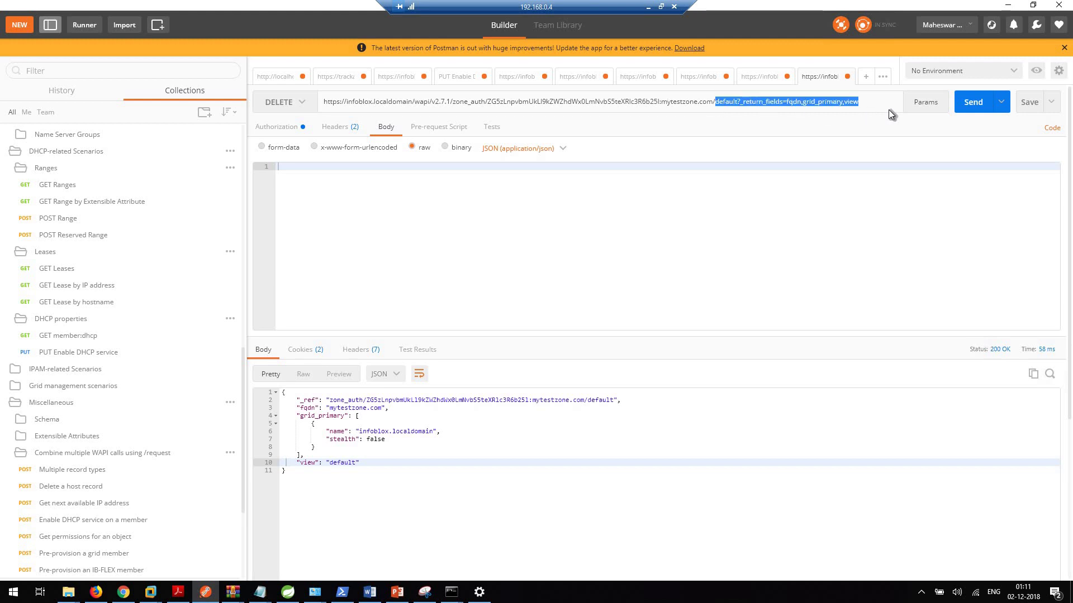
key("BackSpace")
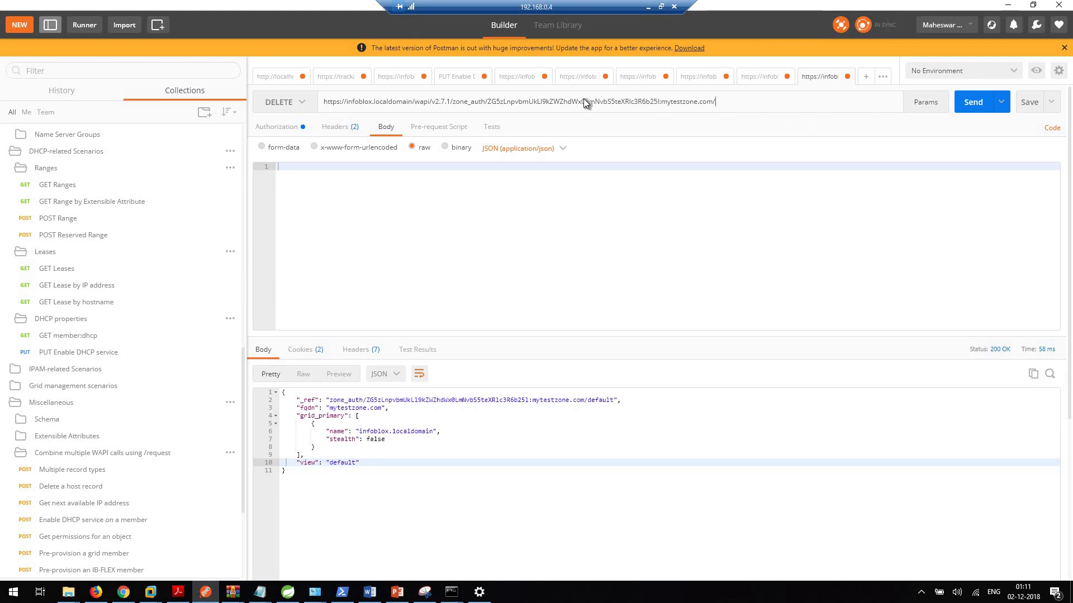
left_click(451, 102)
left_click_drag(451, 103, 326, 105)
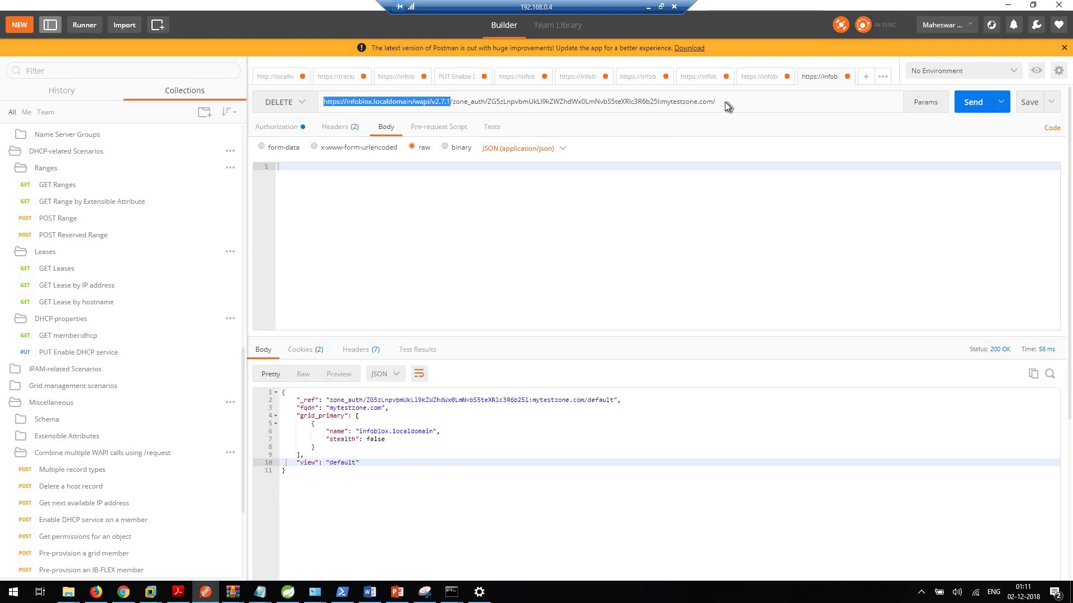
left_click_drag(725, 102, 699, 102)
left_click_drag(527, 94, 452, 102)
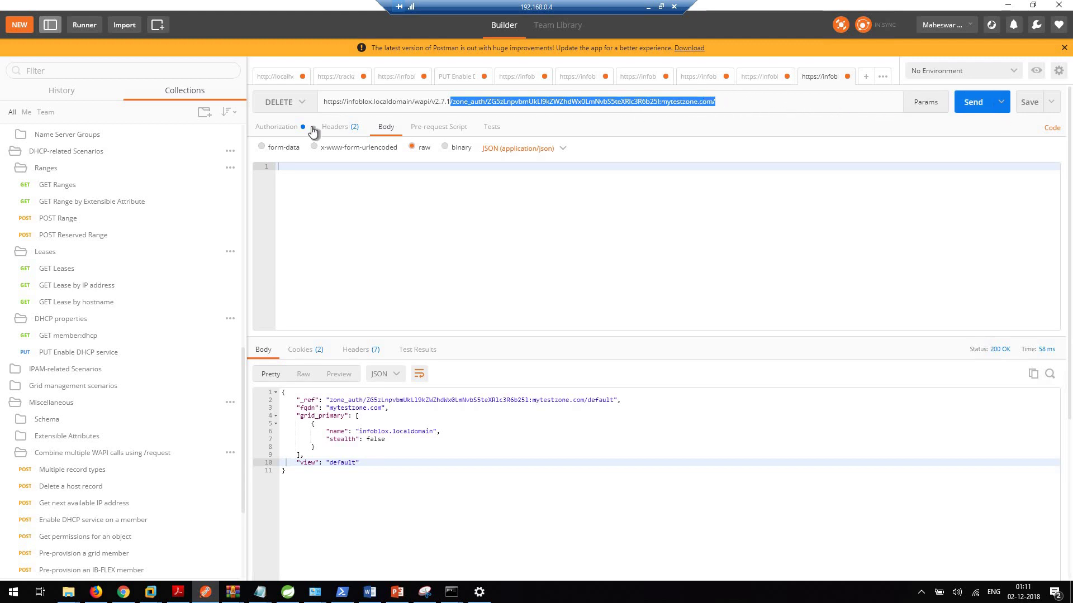
Step: Send the DELETE and check the 200 OK response returning the zone's reference string
left_click(277, 127)
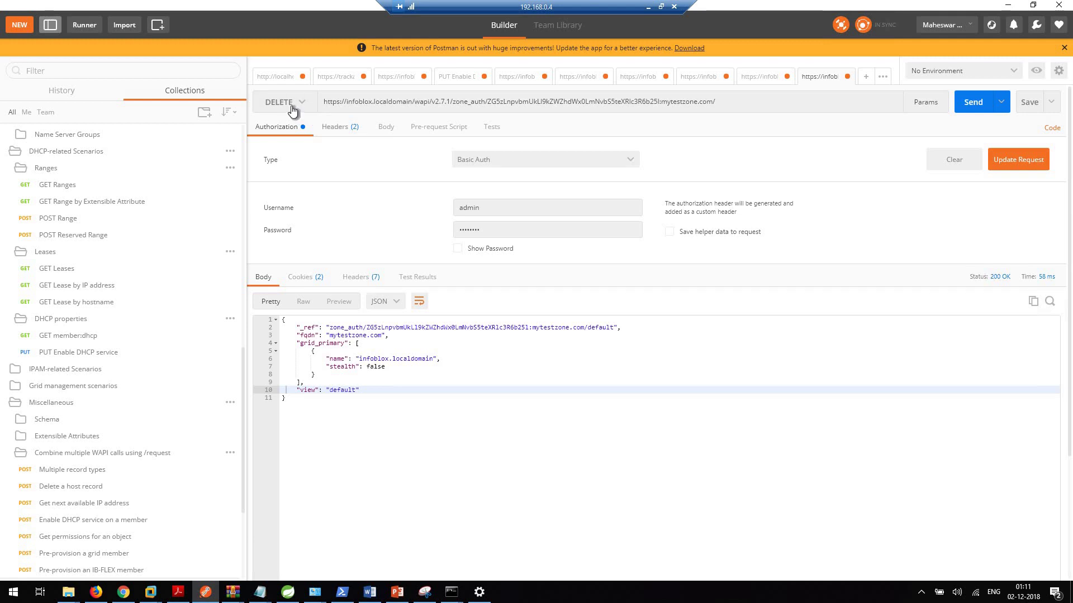
left_click(972, 102)
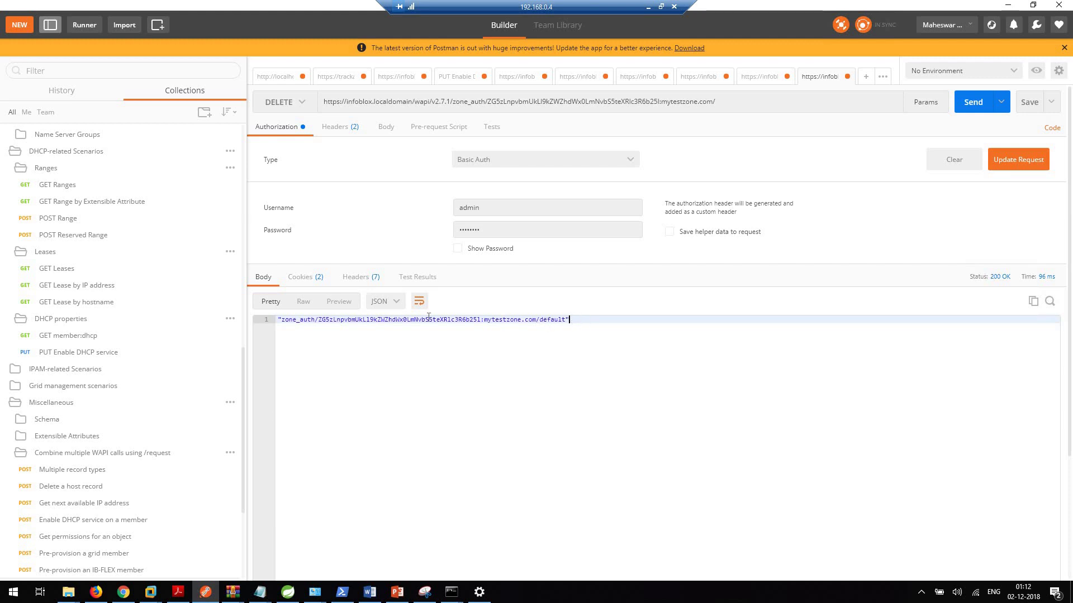
left_click_drag(568, 320, 278, 320)
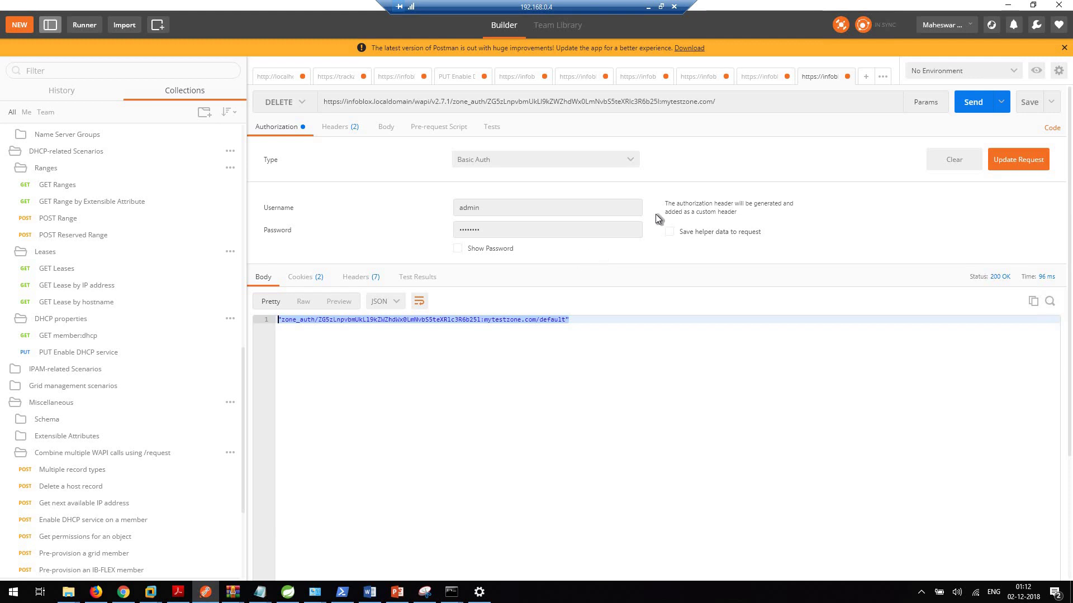
Step: Refresh Grid Manager's zone list to confirm mytestzone.com is gone, then minimize the browser
left_click(123, 592)
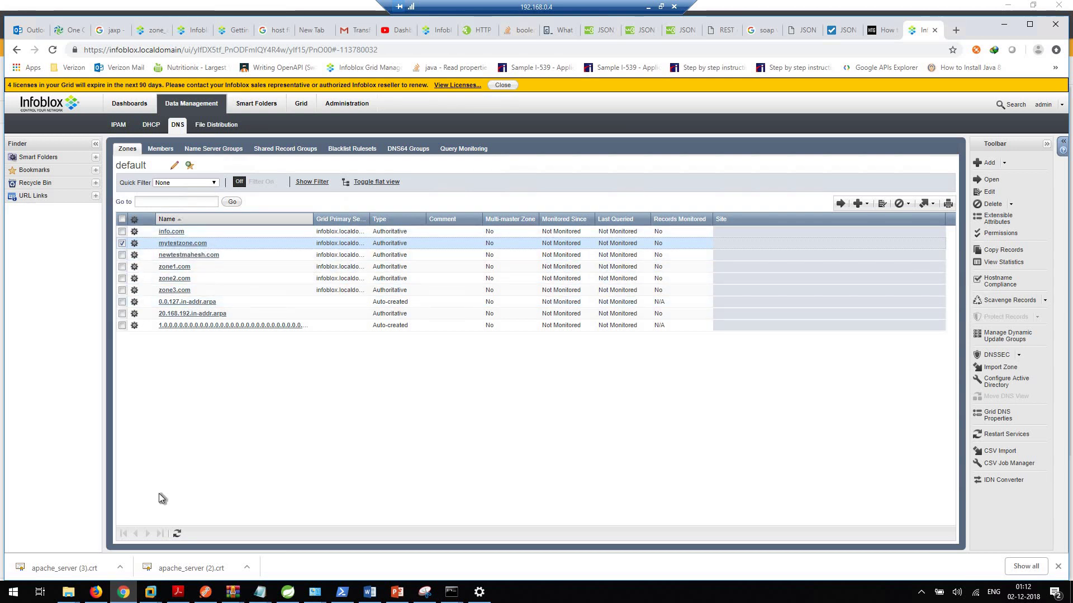
left_click(177, 534)
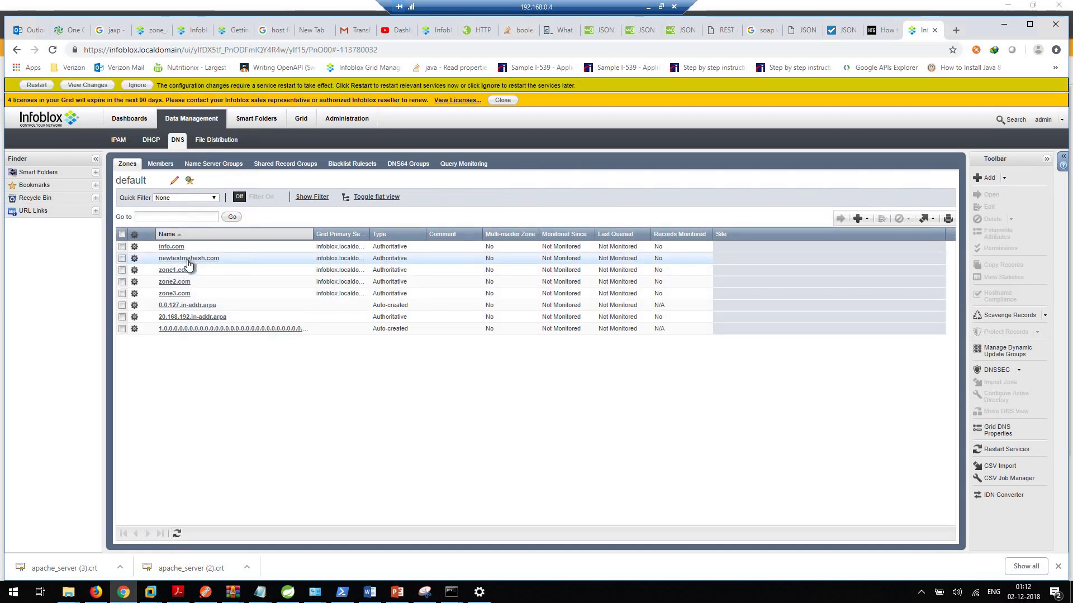
left_click(1003, 25)
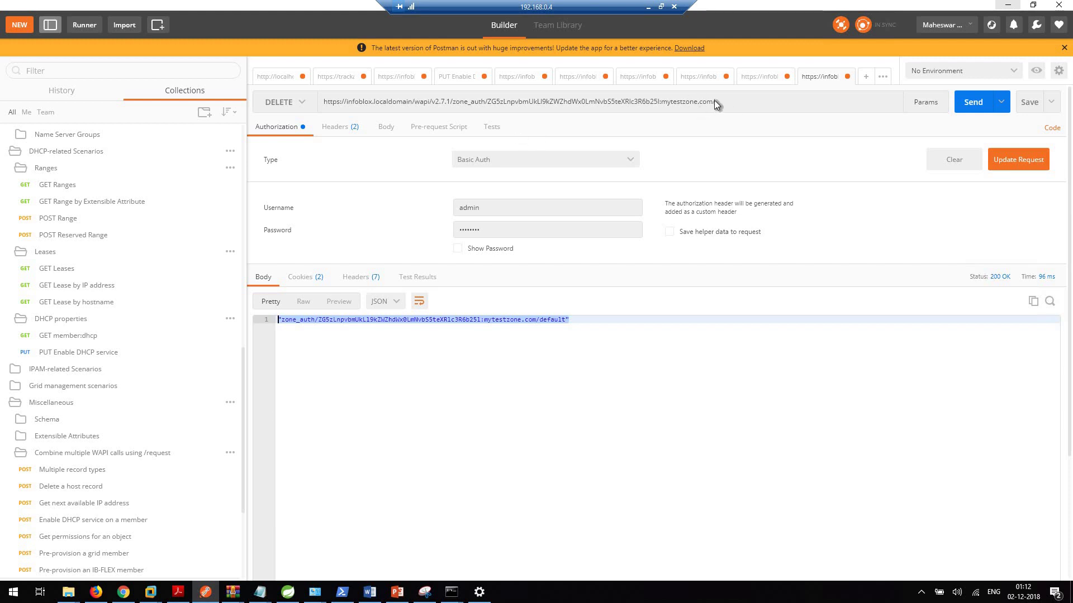
Step: Inspect the DELETE request's two headers: Basic Authorization and Content-Type application/json
left_click(341, 130)
left_click(302, 129)
left_click(344, 133)
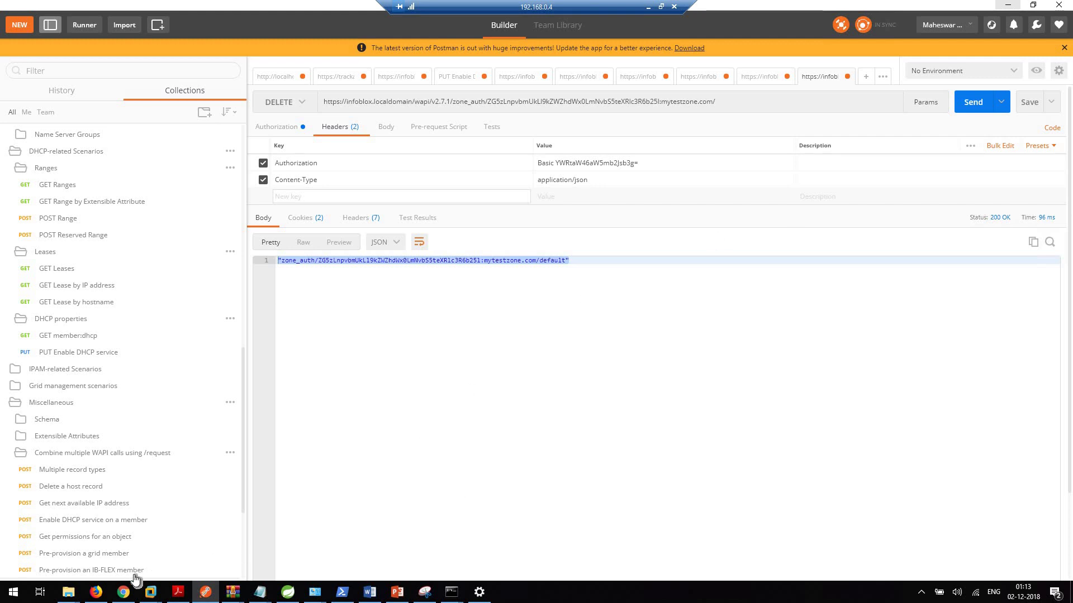
Step: Bring up Chrome's zone_auth WAPI documentation tab at the restart_if_needed field
left_click(123, 590)
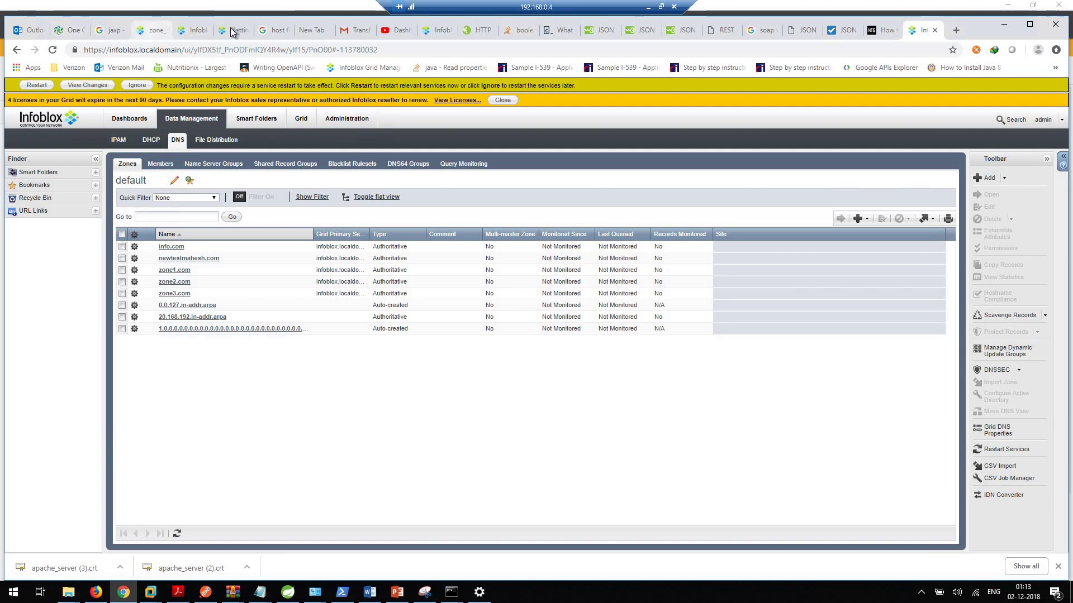
left_click(139, 32)
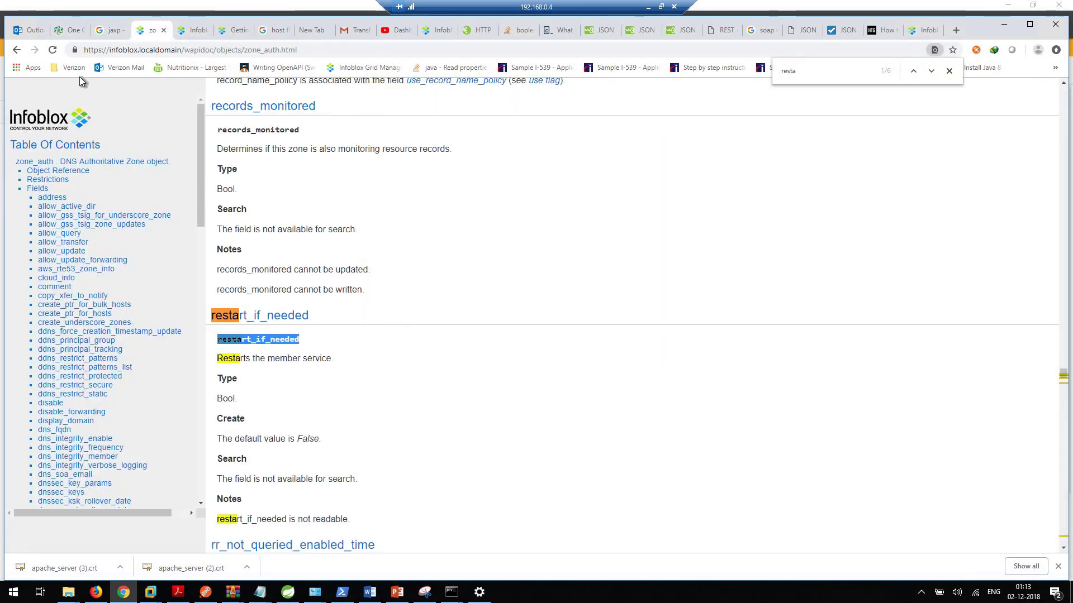
Step: Navigate back from the zone_auth field description to the WAPI Objects index listing all object types
left_click(53, 171)
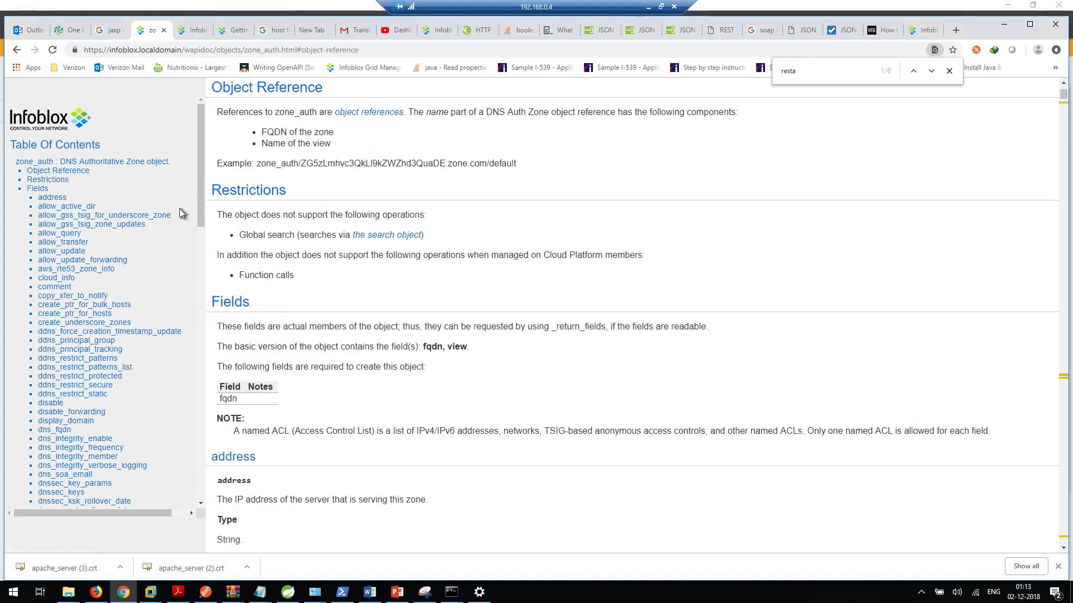
scroll(182, 211, "up", 3)
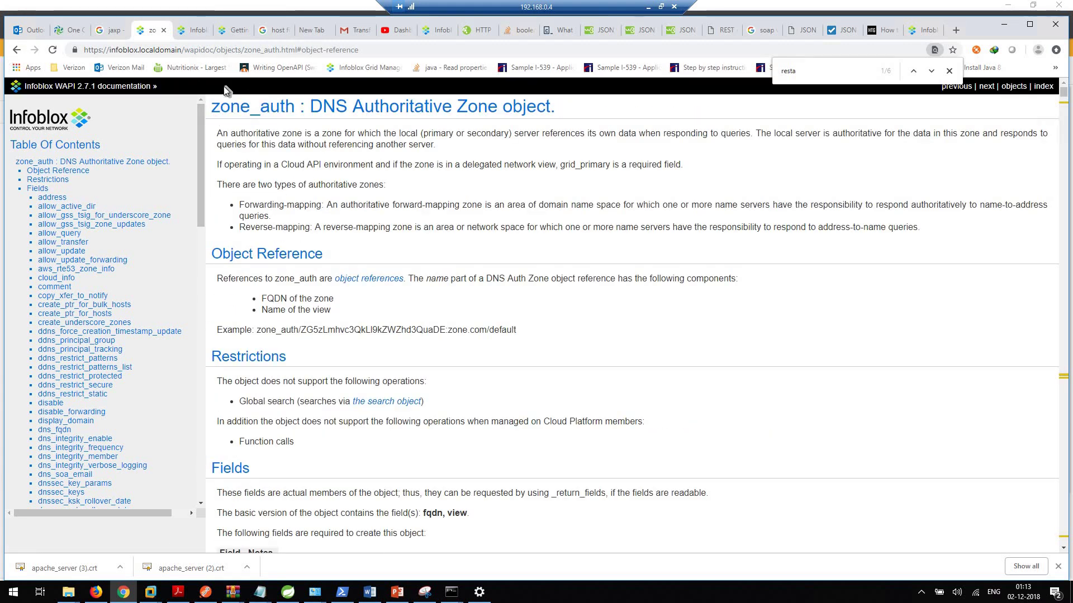
left_click(17, 51)
left_click(18, 51)
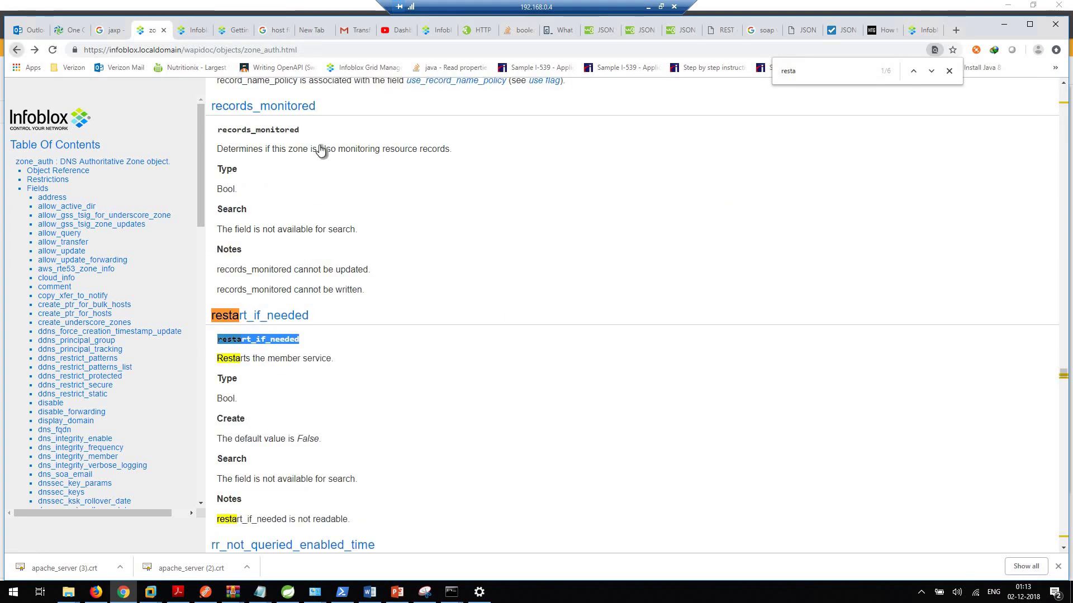
scroll(342, 196, "up", 20)
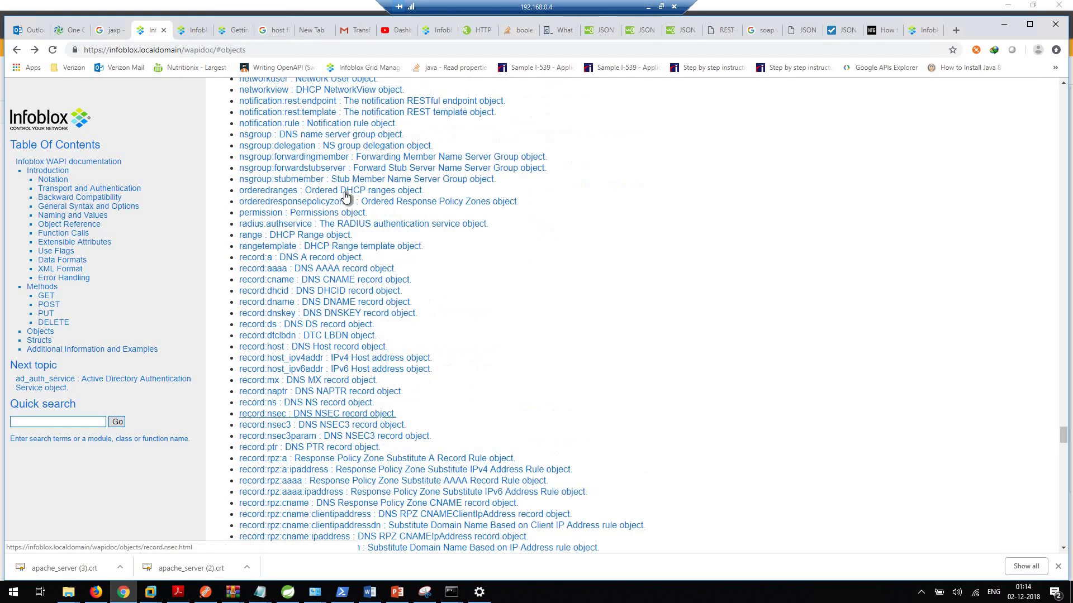
scroll(352, 223, "down", 15)
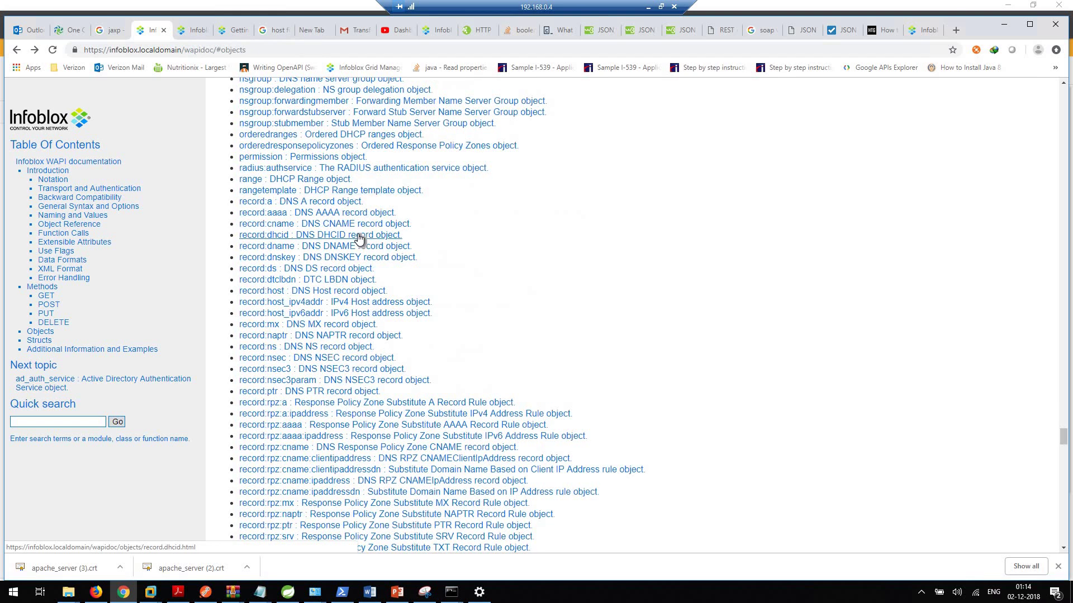
scroll(359, 238, "up", 15)
scroll(366, 241, "up", 3)
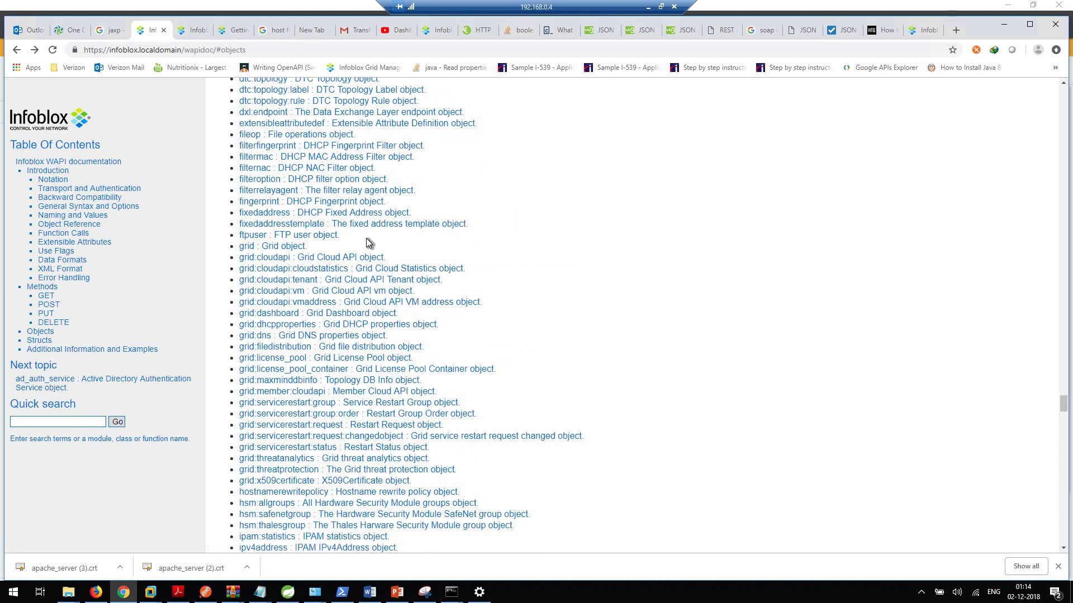
scroll(366, 240, "up", 7)
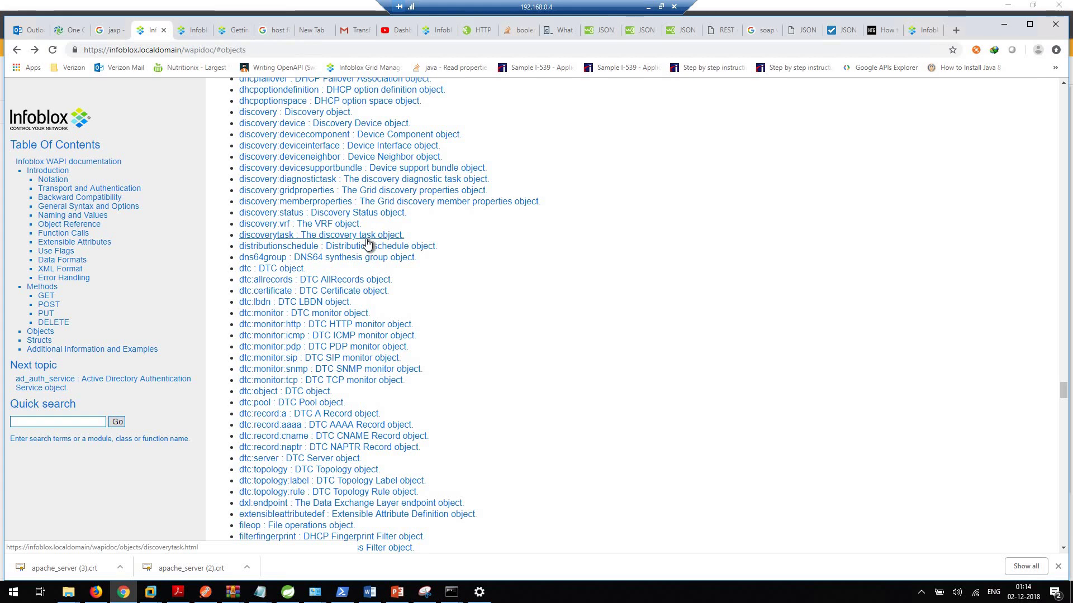
scroll(351, 295, "down", 6)
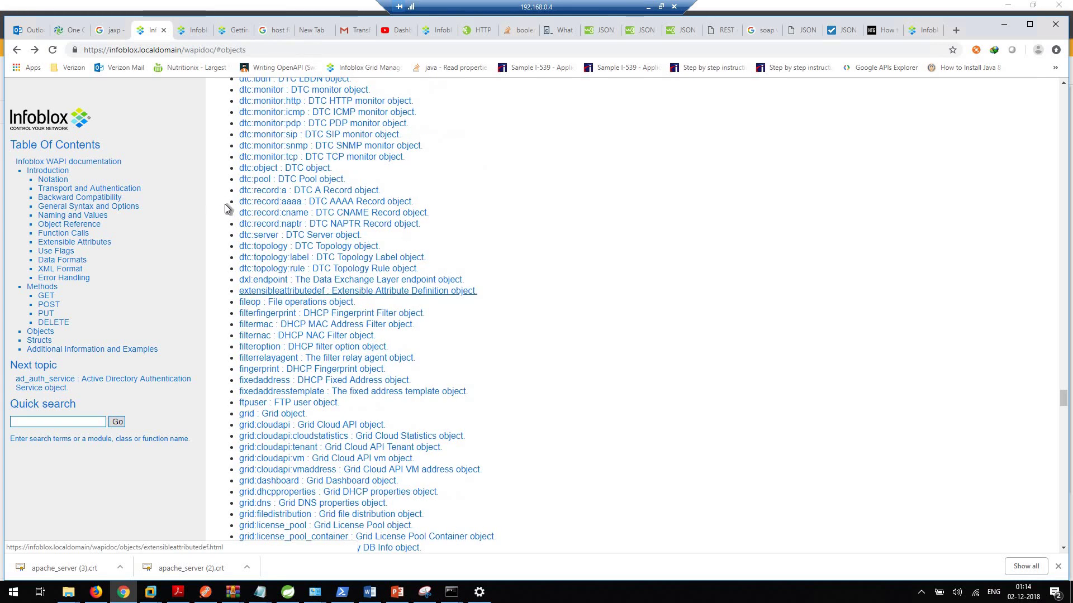
scroll(508, 292, "down", 4)
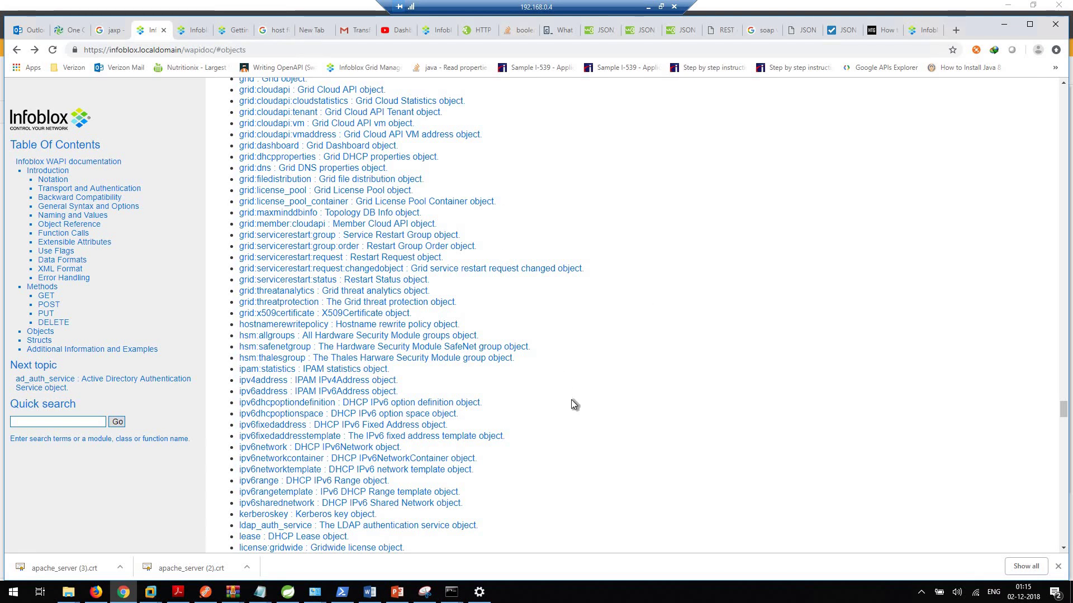
scroll(571, 400, "up", 2)
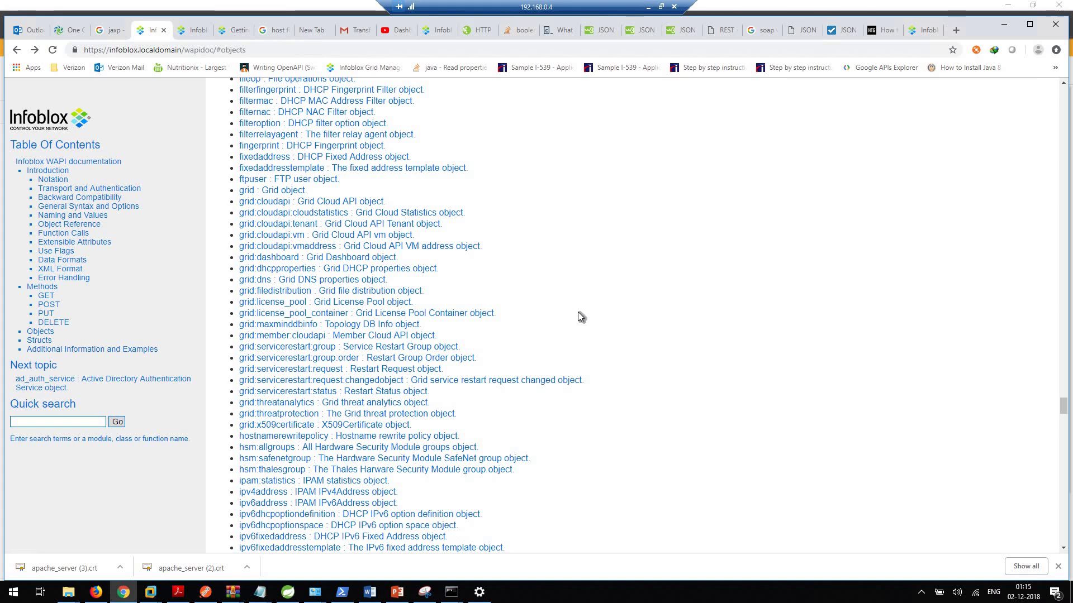
scroll(577, 311, "up", 2)
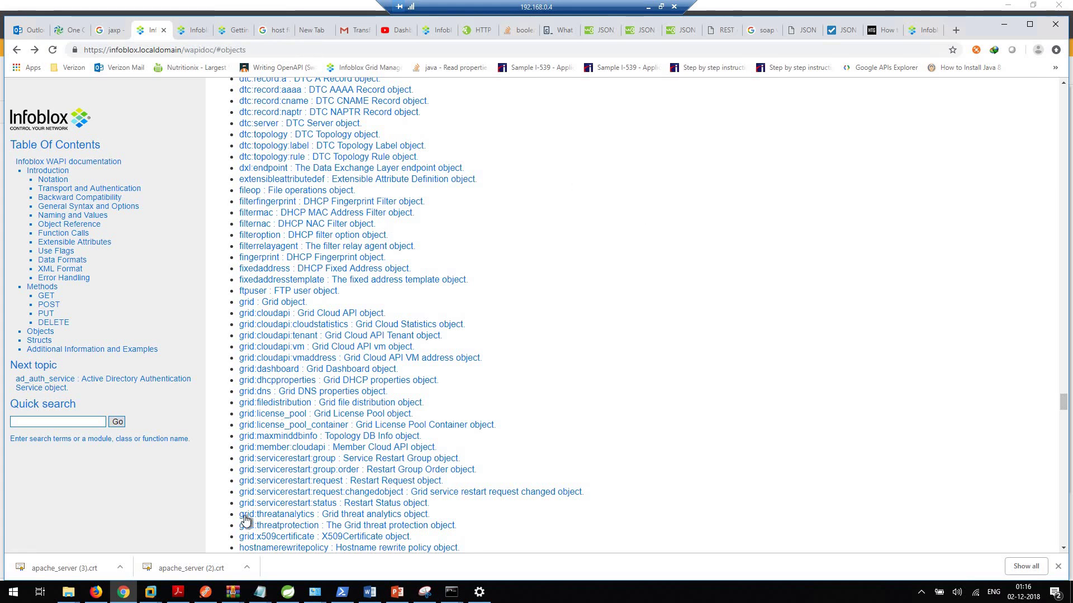
Step: Look over Postman, the WAPI Structs documentation and the Getting started with WAPIs article
left_click(205, 592)
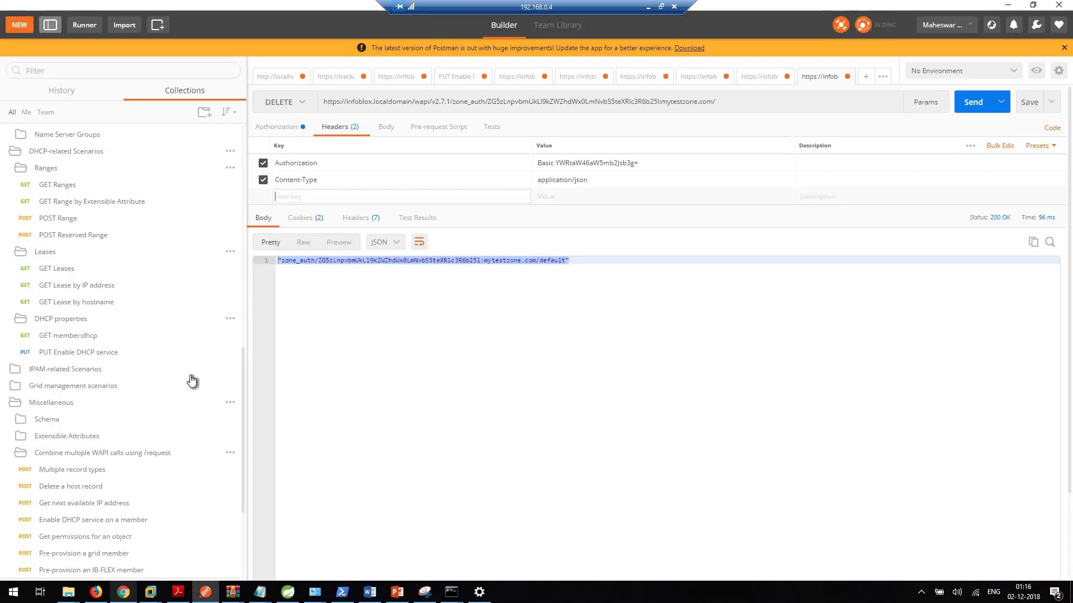
left_click(123, 592)
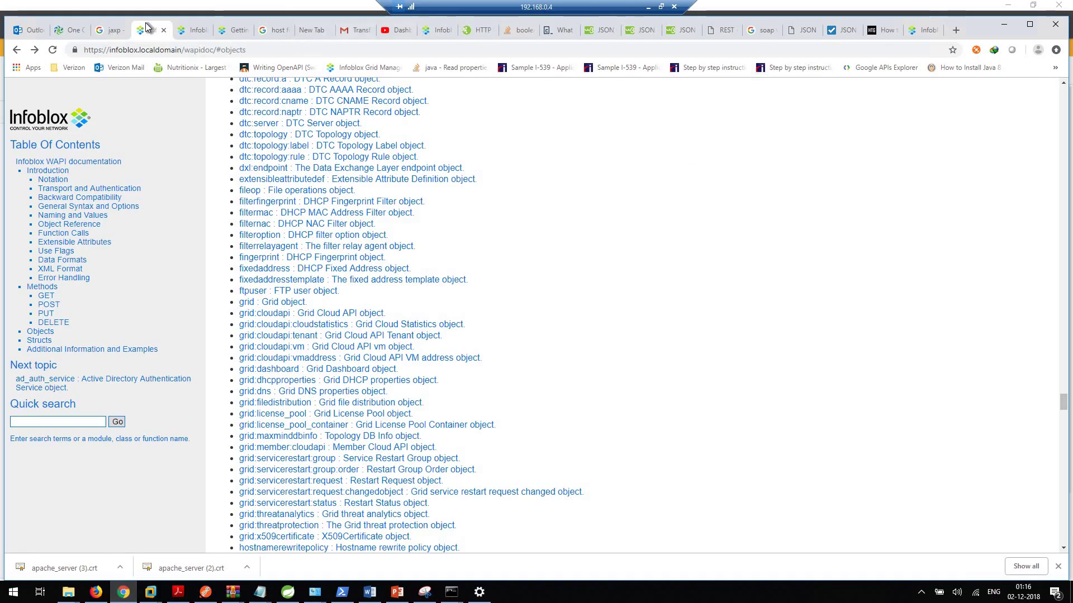
left_click(189, 30)
left_click(234, 33)
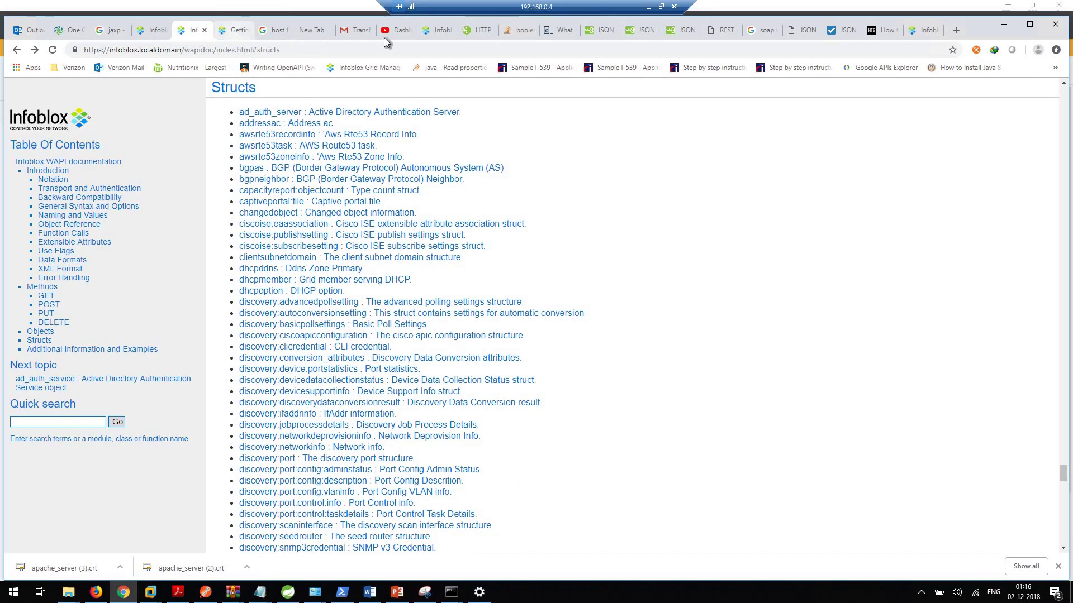
Step: Restart grid services in Grid Manager from the default view's DNS zone list
left_click(431, 31)
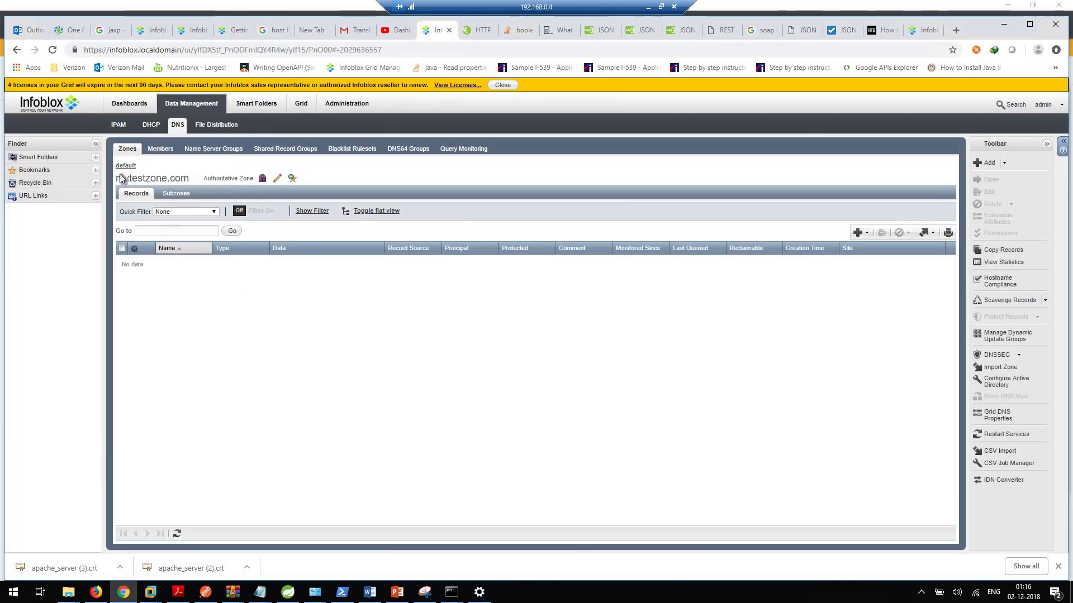
left_click(130, 166)
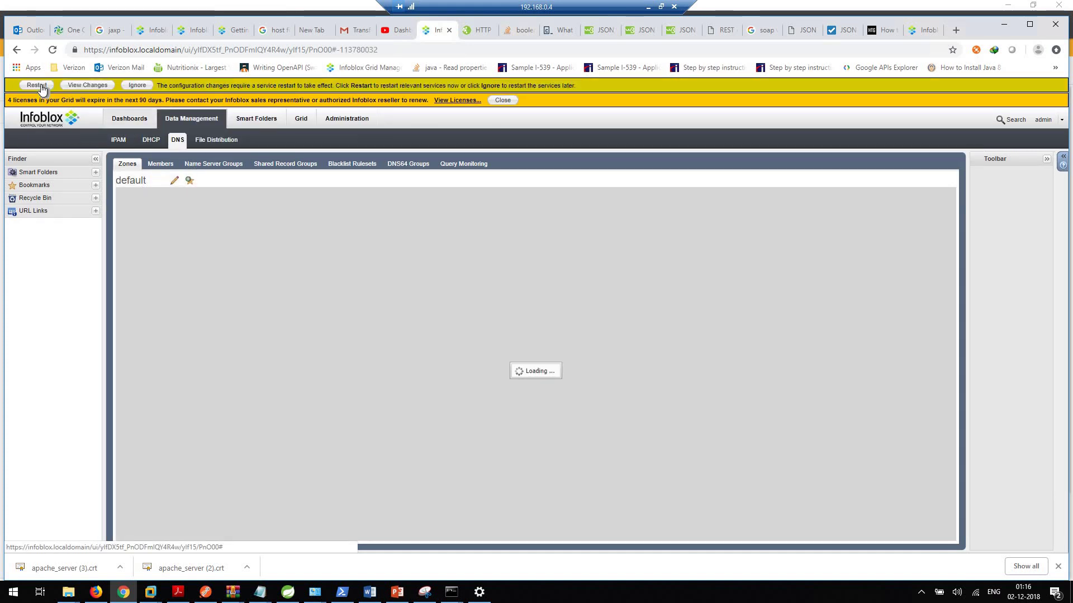
left_click(37, 85)
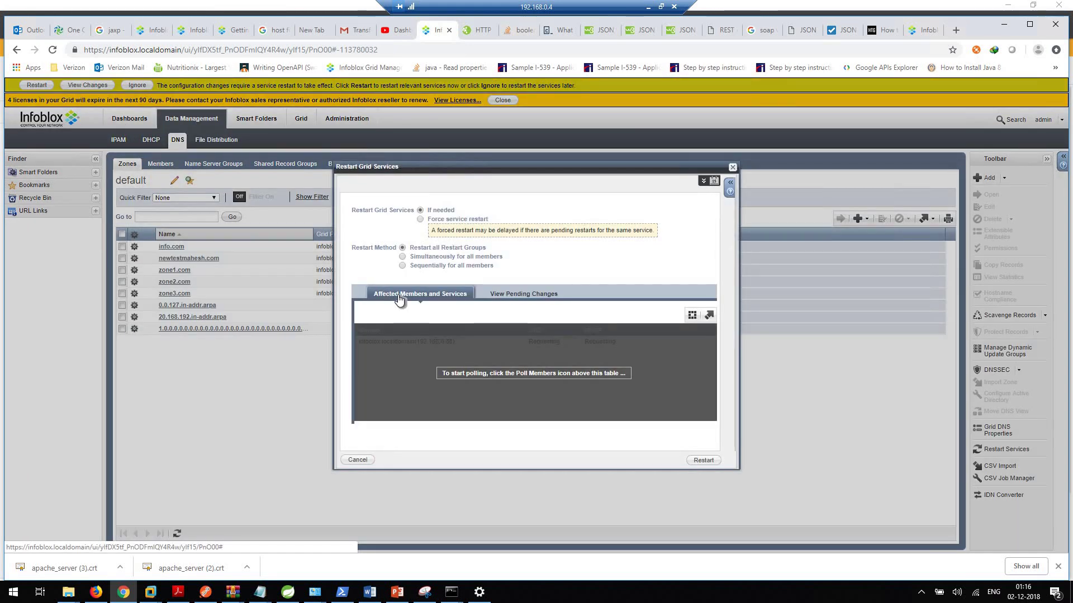
left_click(706, 460)
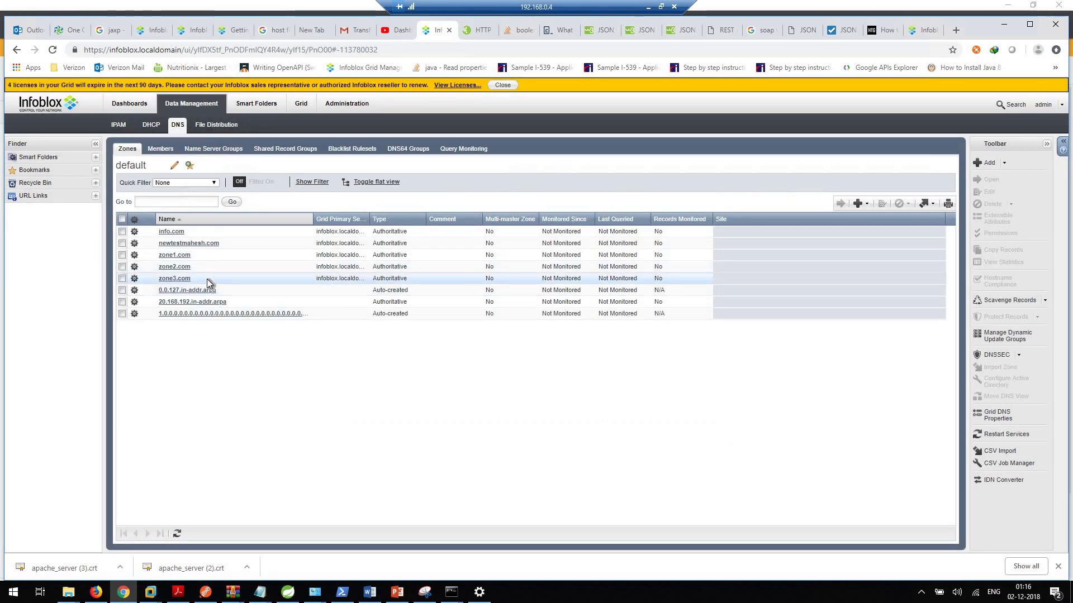
Step: Start a new authoritative zone wizard, advance to the zone name step, then cancel it
left_click(858, 203)
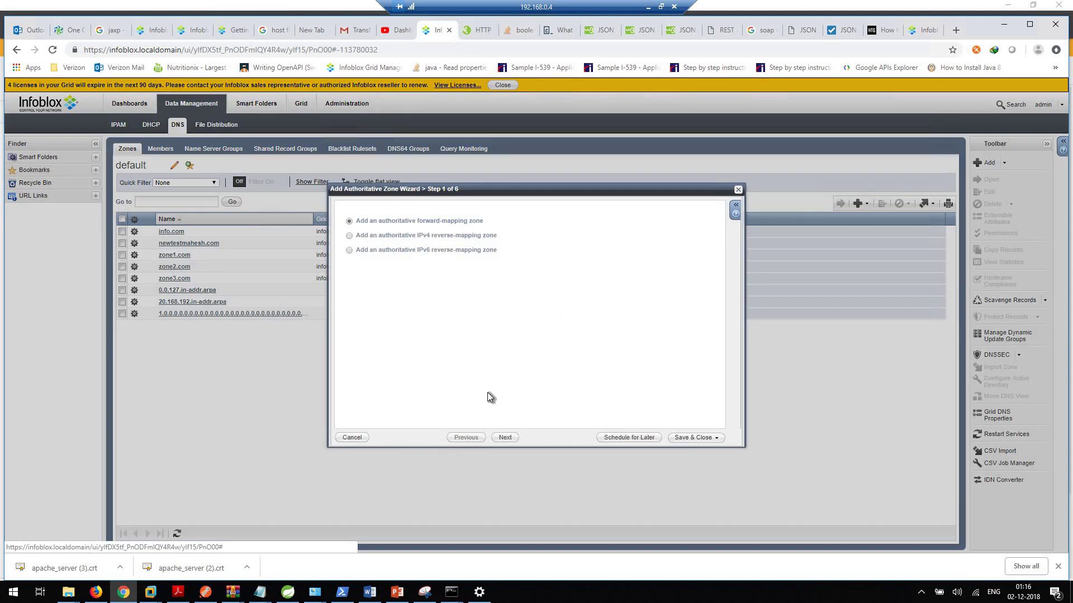
left_click(519, 441)
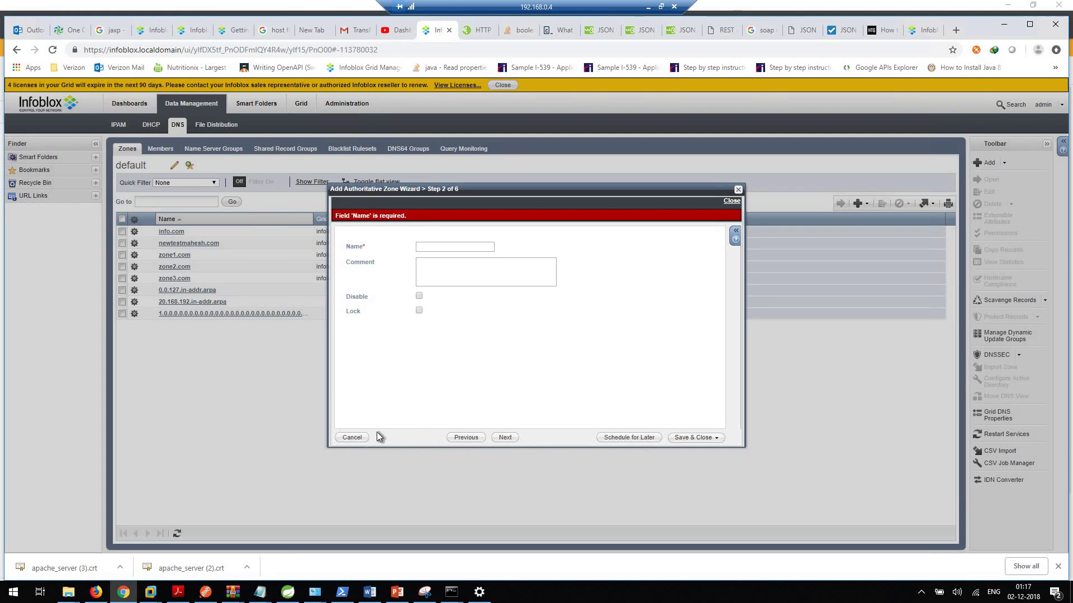
left_click(352, 438)
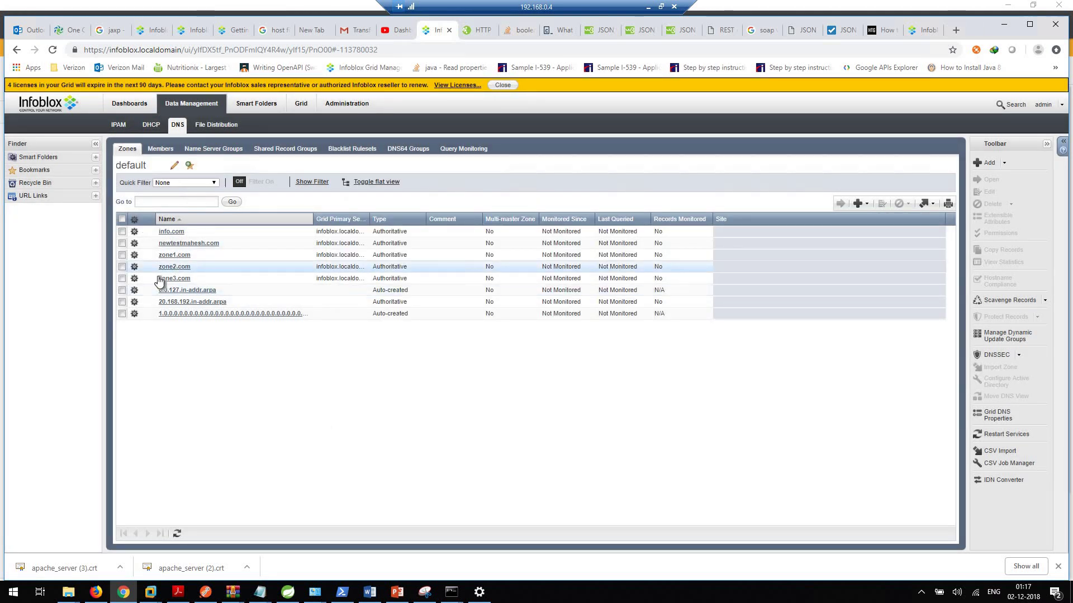
Step: Open zone2.com's properties and review its Queries and Updates permissions
left_click(372, 266)
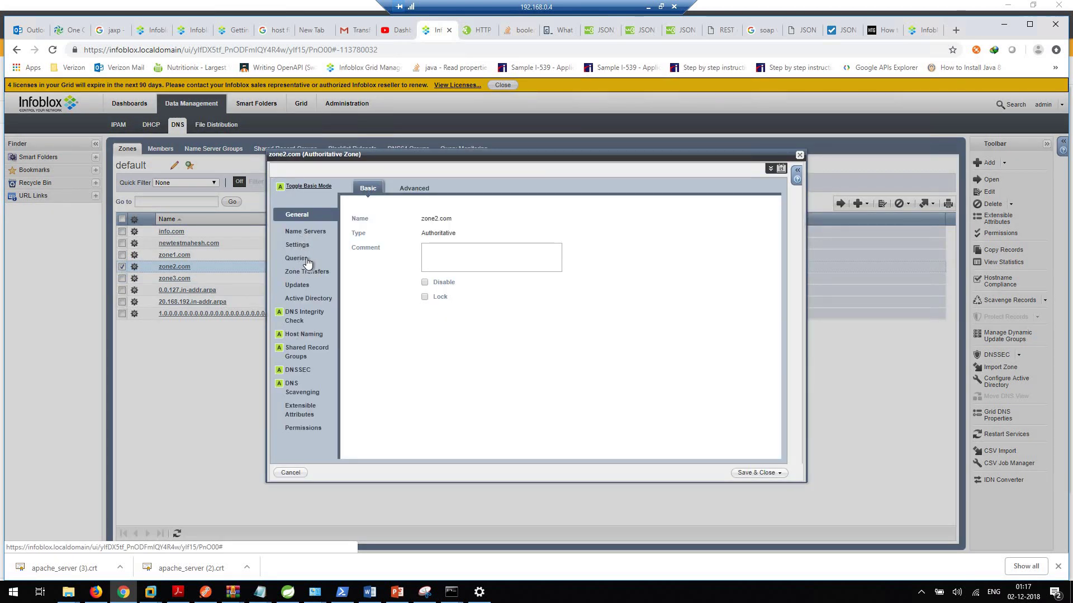
left_click(299, 258)
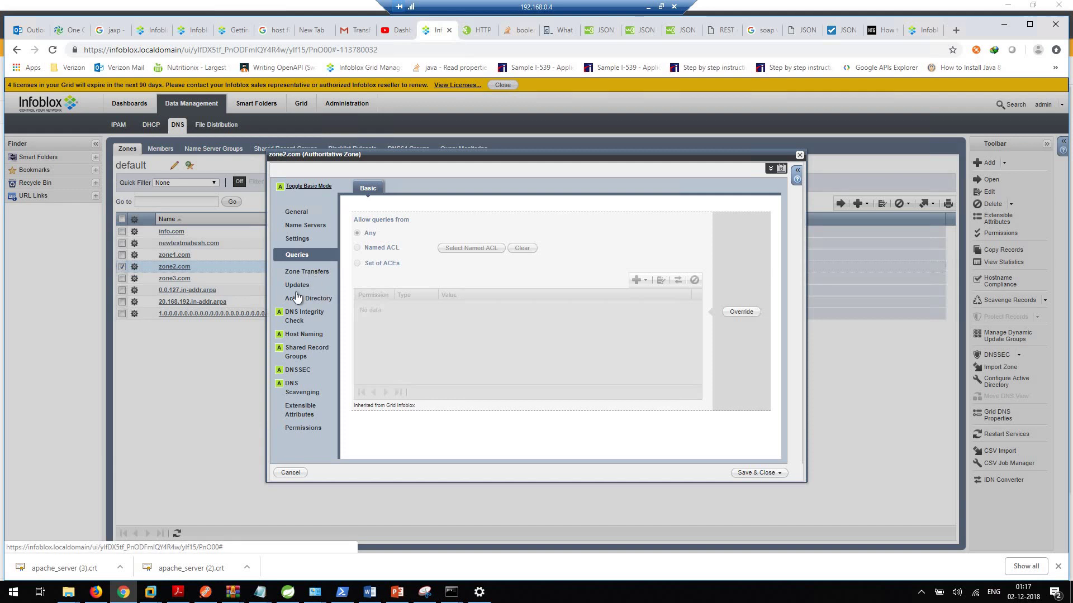
left_click(303, 287)
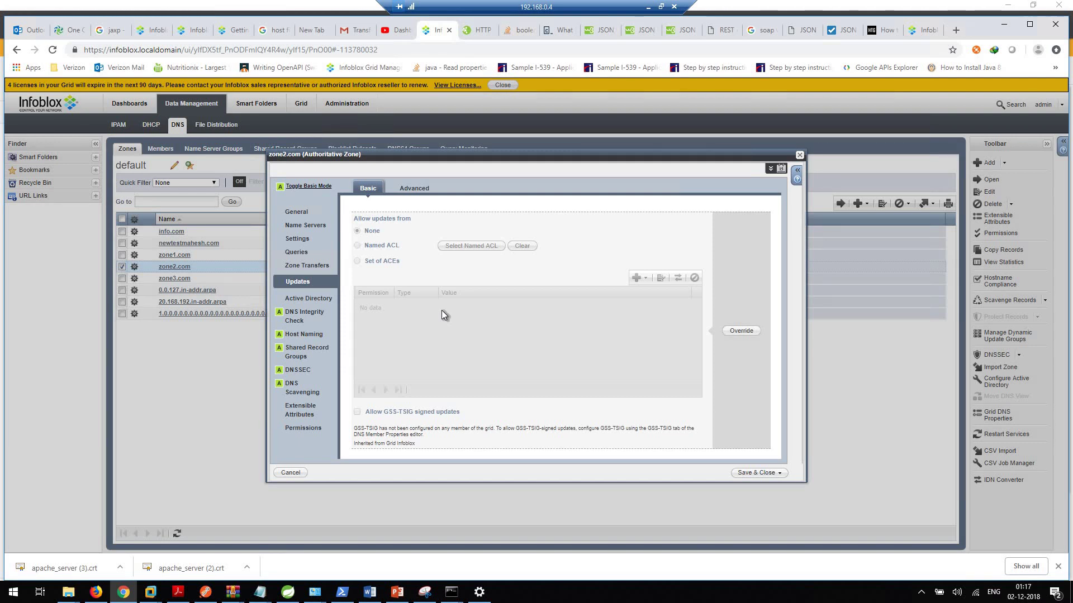
Step: Cancel the zone2.com editor without saving changes
left_click(290, 473)
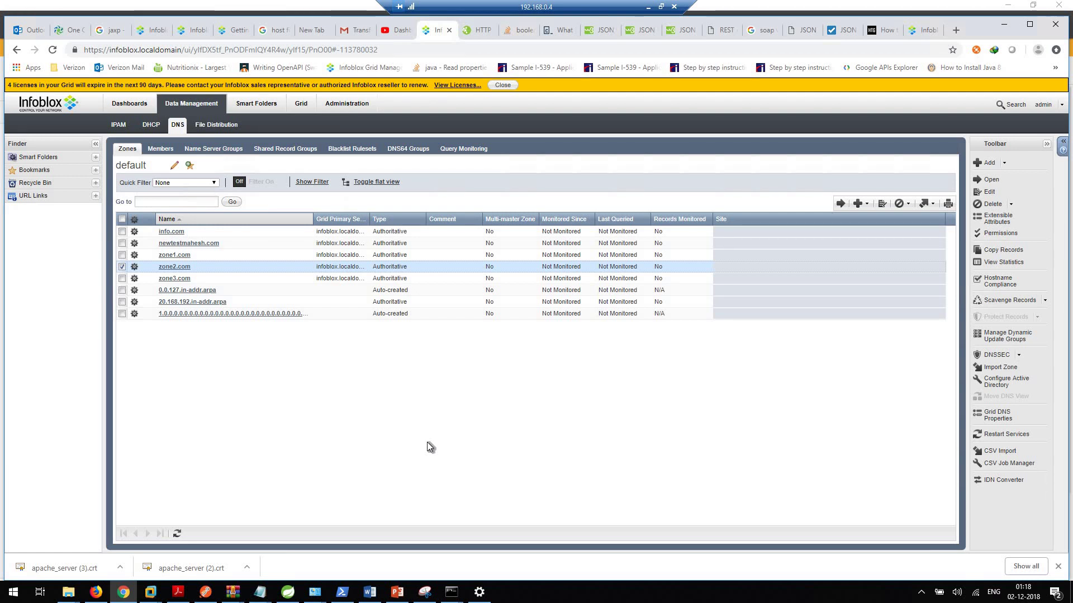
left_click(297, 596)
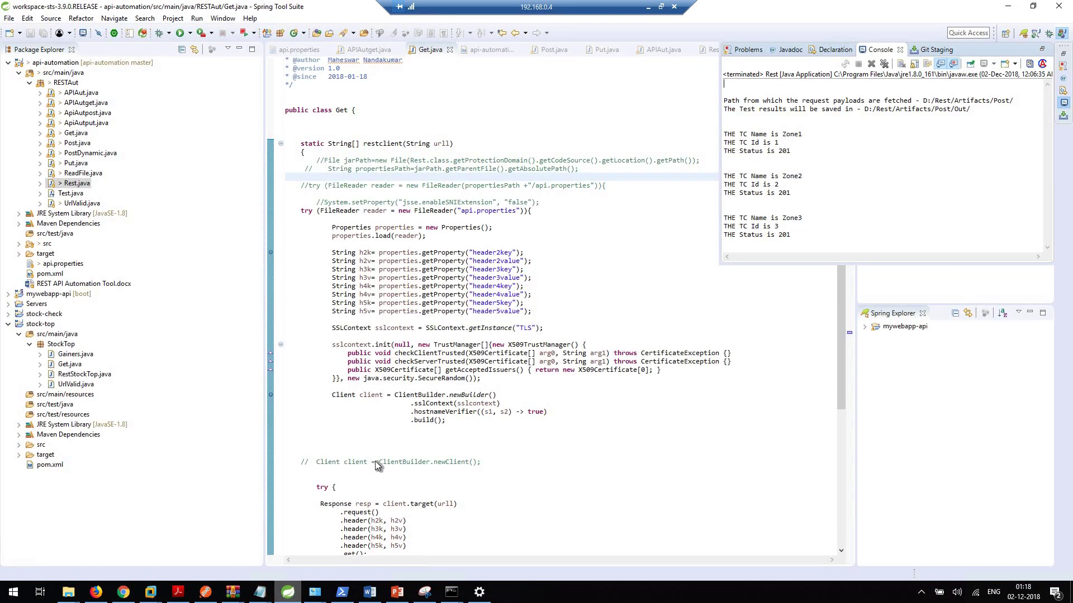
left_click(274, 127)
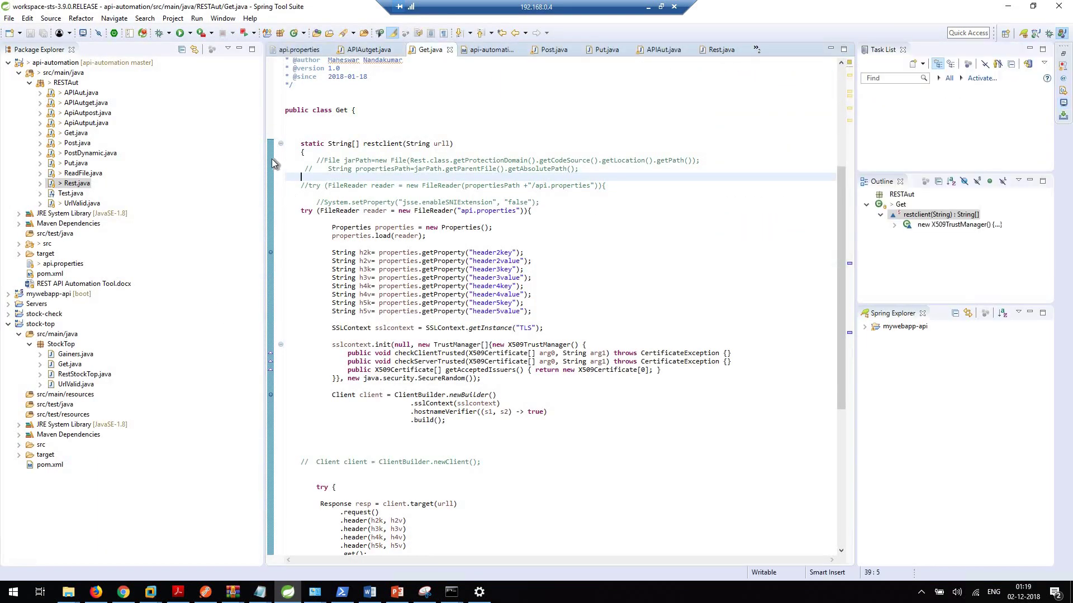
left_click(81, 173)
left_click(75, 185)
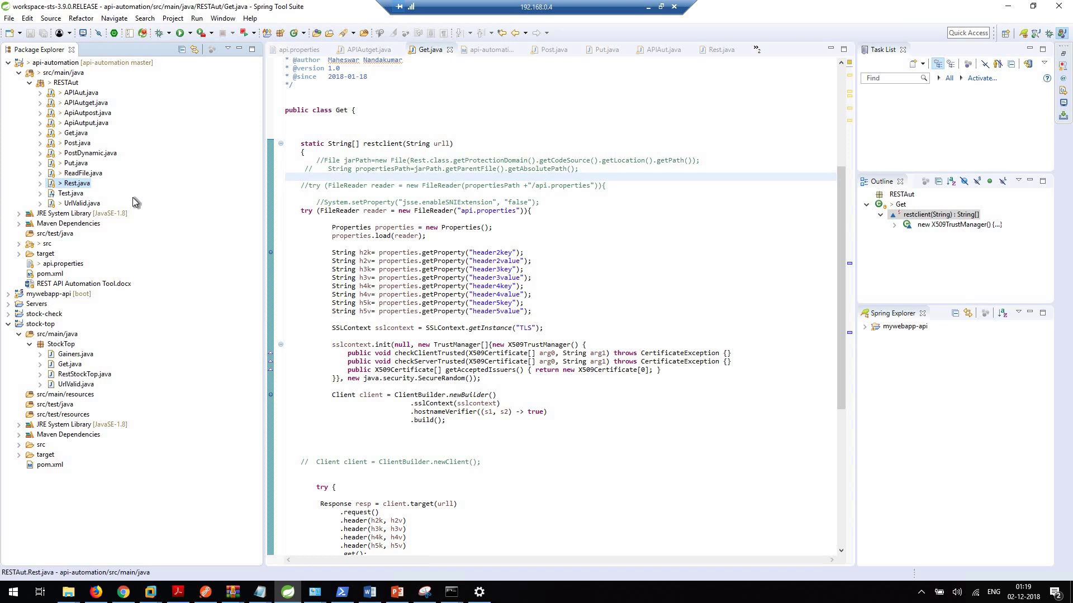
Step: Run Rest.java as a Java Application
right_click(79, 186)
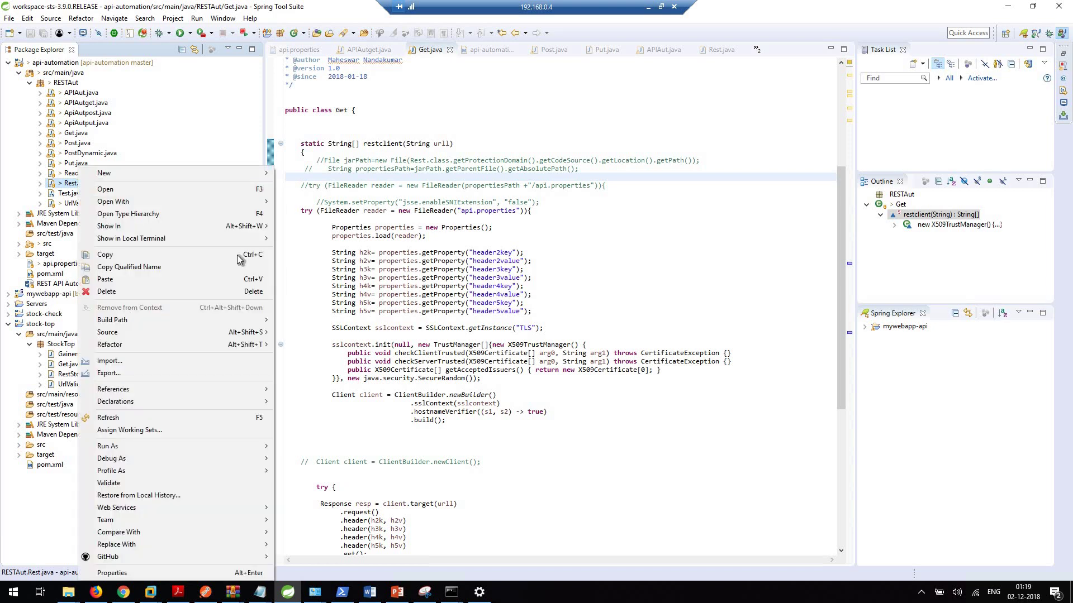
mouse_move(156, 456)
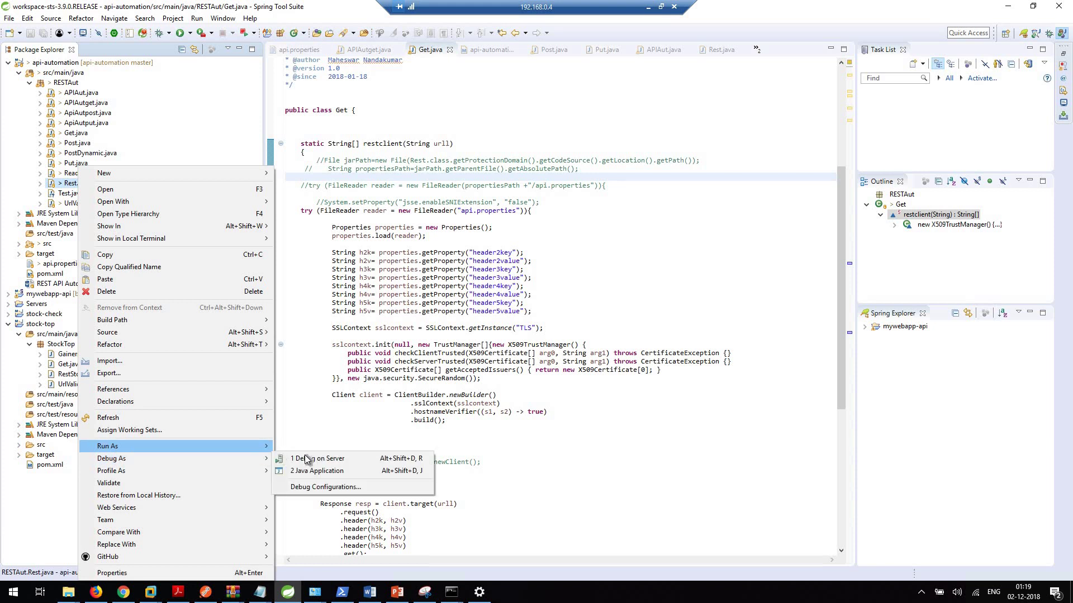
mouse_move(311, 450)
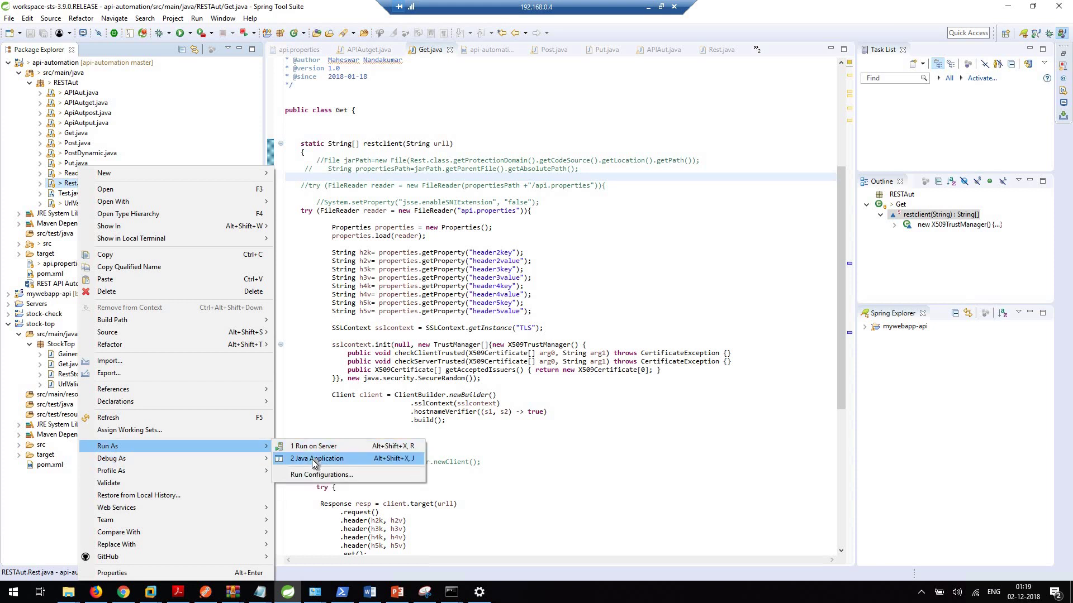
left_click(314, 459)
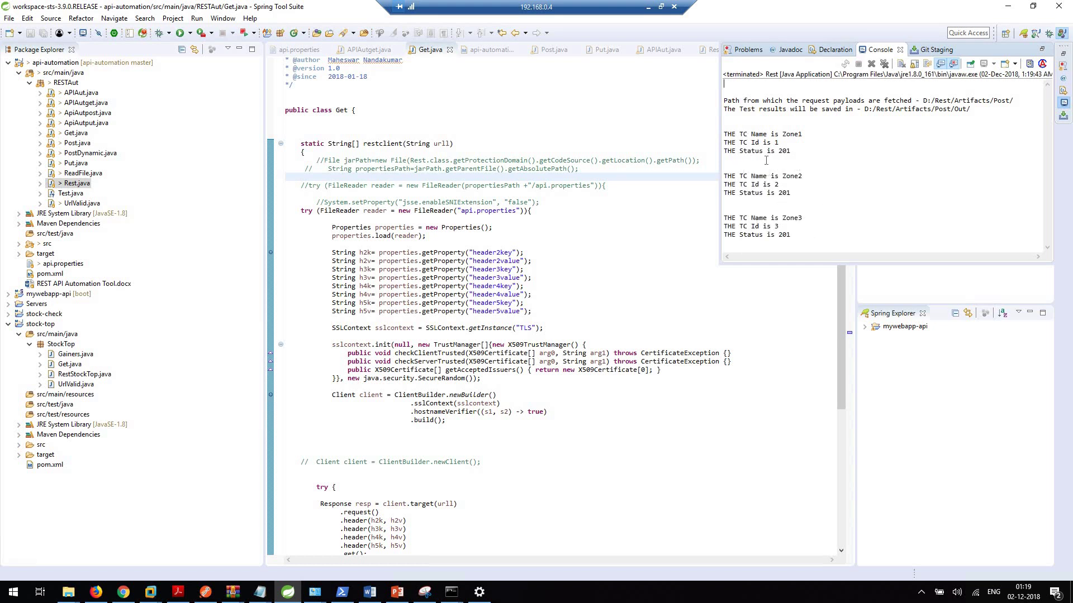
Step: Highlight the Zone1 and Zone2 status 201 results in the console, then bring the Post folder forward
left_click_drag(723, 139, 722, 132)
left_click_drag(790, 192, 727, 176)
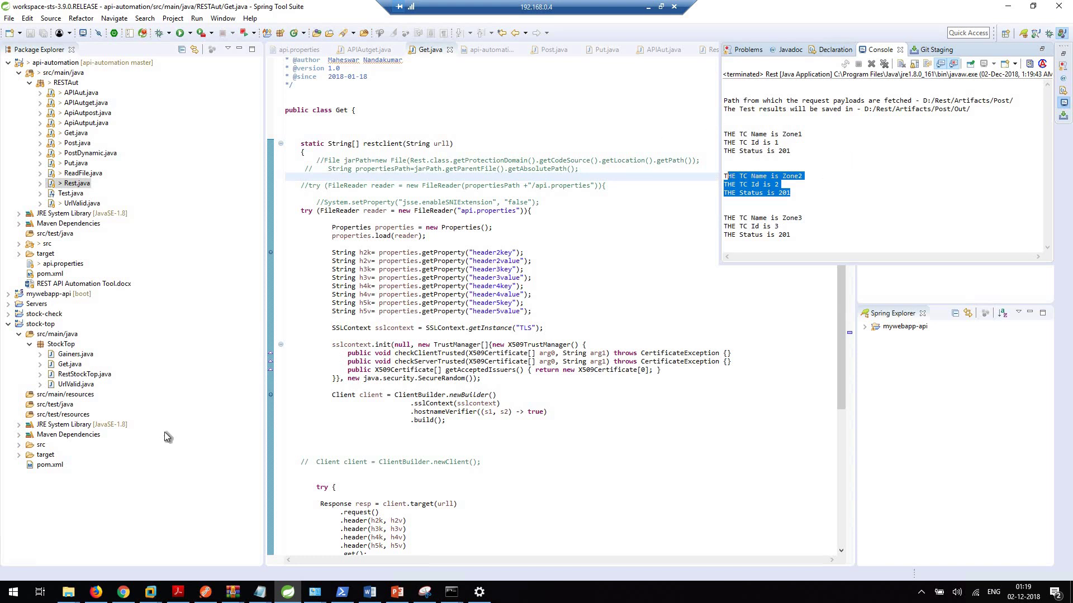
mouse_move(68, 591)
left_click(81, 551)
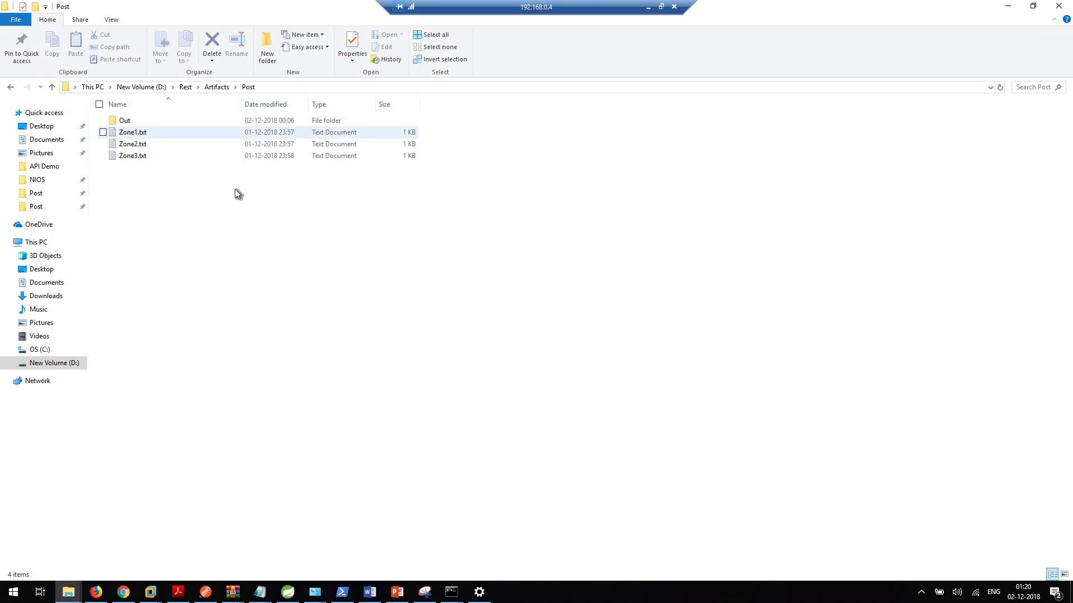
Step: Open Zone1.txt to review its test123.com payload, then close it
double_click(141, 133)
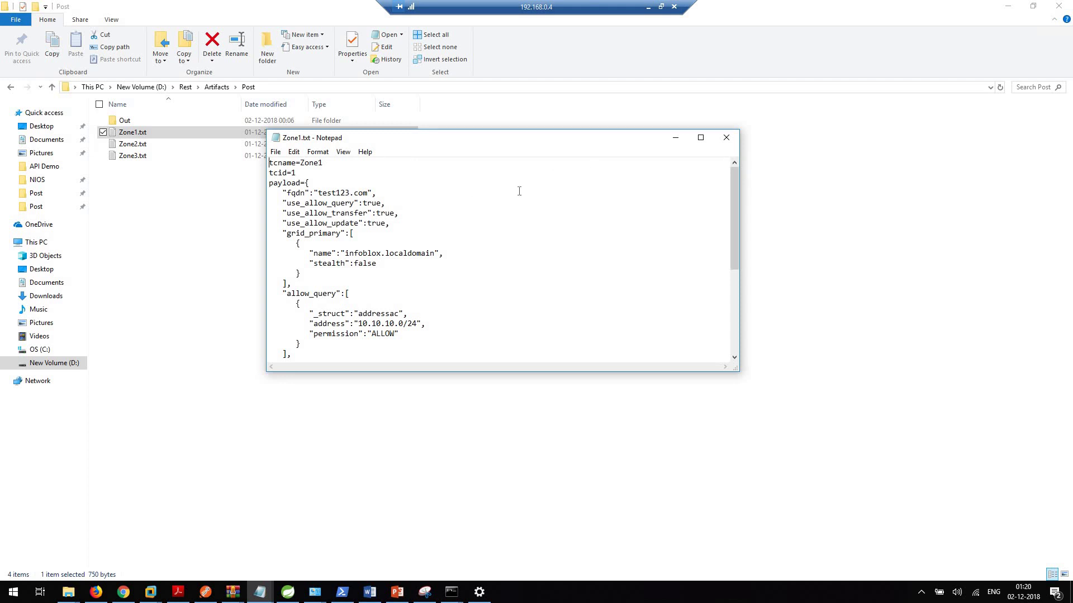
scroll(418, 229, "down", 1)
scroll(470, 229, "up", 1)
scroll(368, 190, "down", 1)
scroll(340, 175, "up", 1)
left_click(725, 139)
Step: Confirm Zone2.txt and Zone3.txt define test456.com and test789.com, then close them
left_click(140, 146)
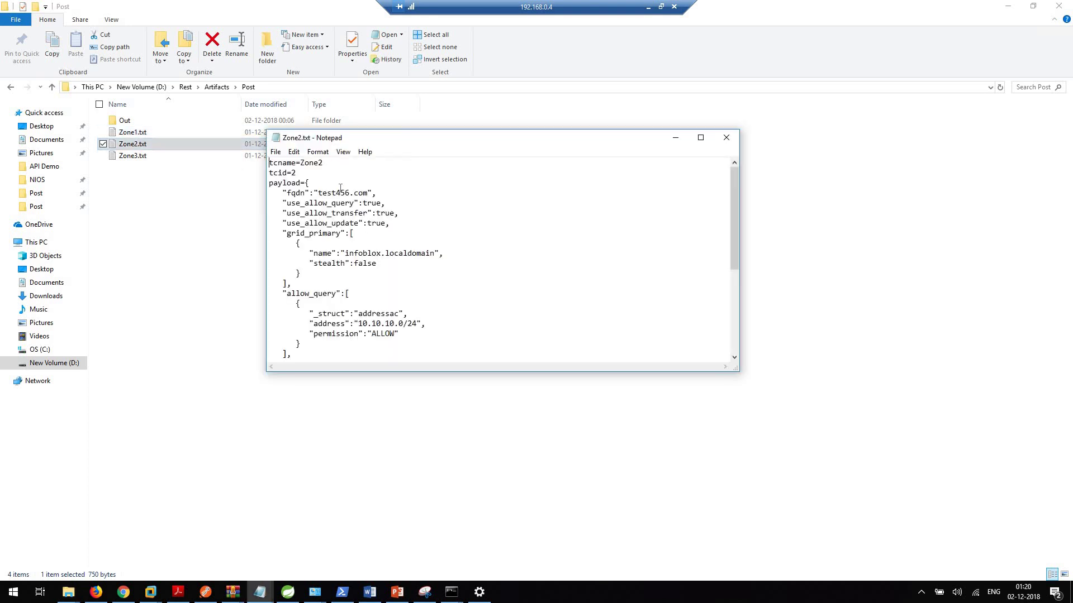
left_click_drag(374, 193, 314, 192)
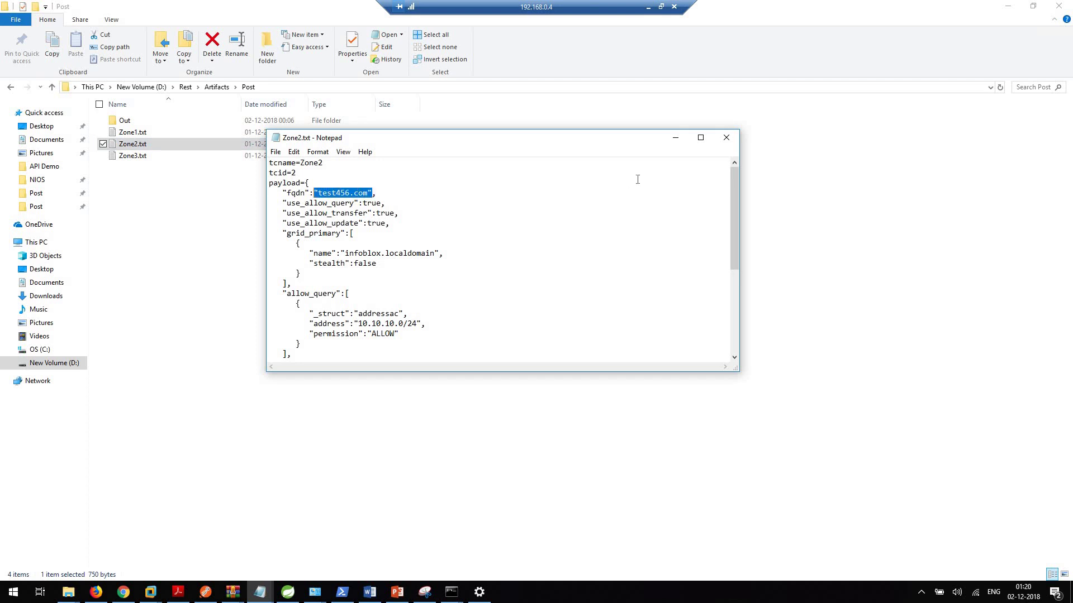
left_click(727, 137)
double_click(132, 156)
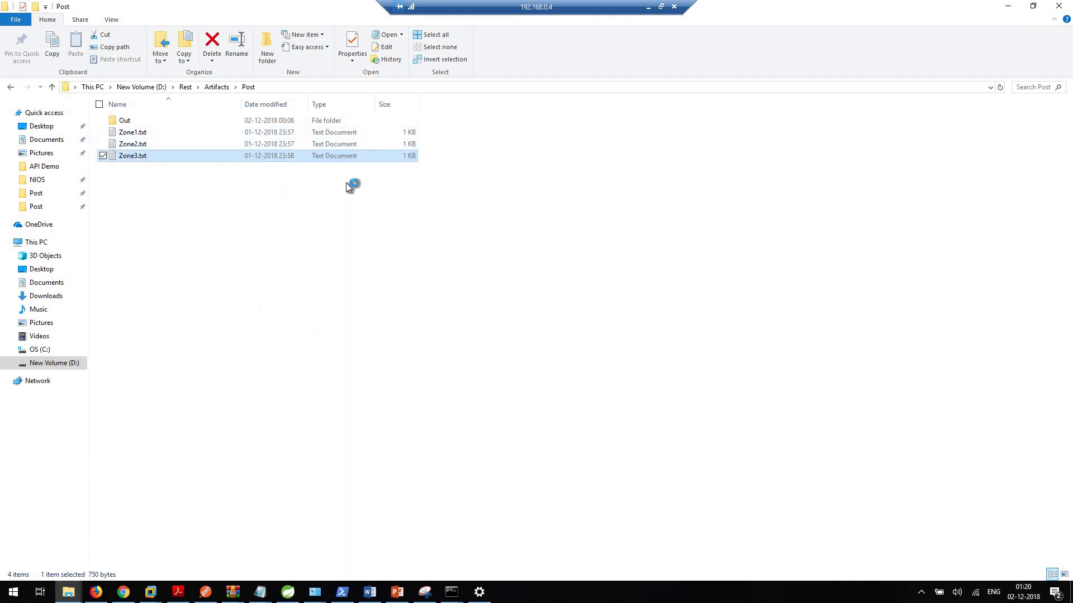
left_click_drag(313, 194, 372, 193)
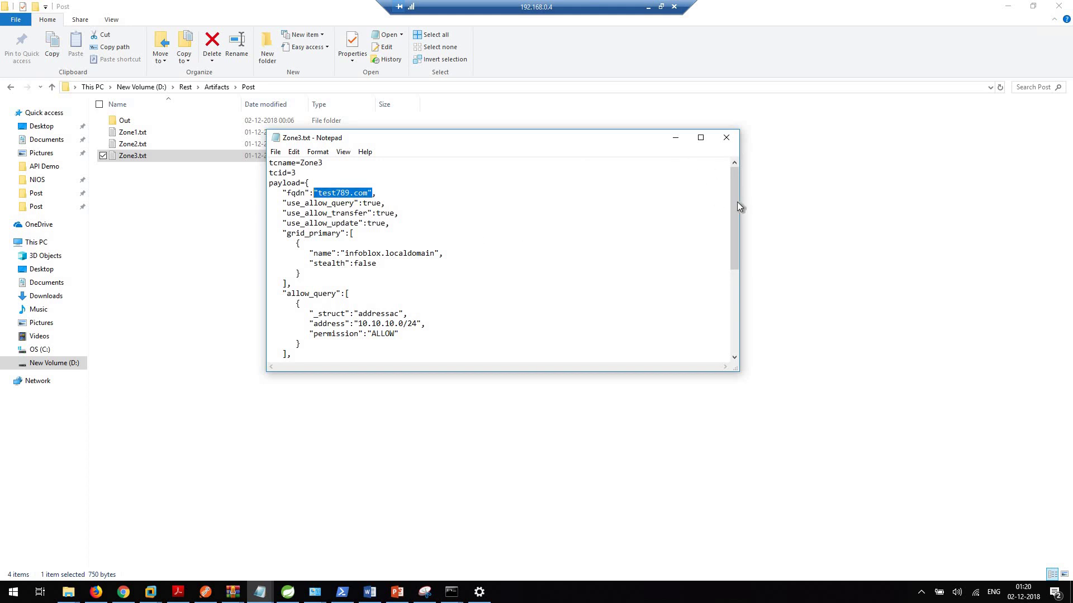
mouse_move(735, 218)
left_mouse_down()
mouse_move(734, 256)
mouse_move(734, 215)
left_mouse_up()
left_click_drag(733, 240, 726, 326)
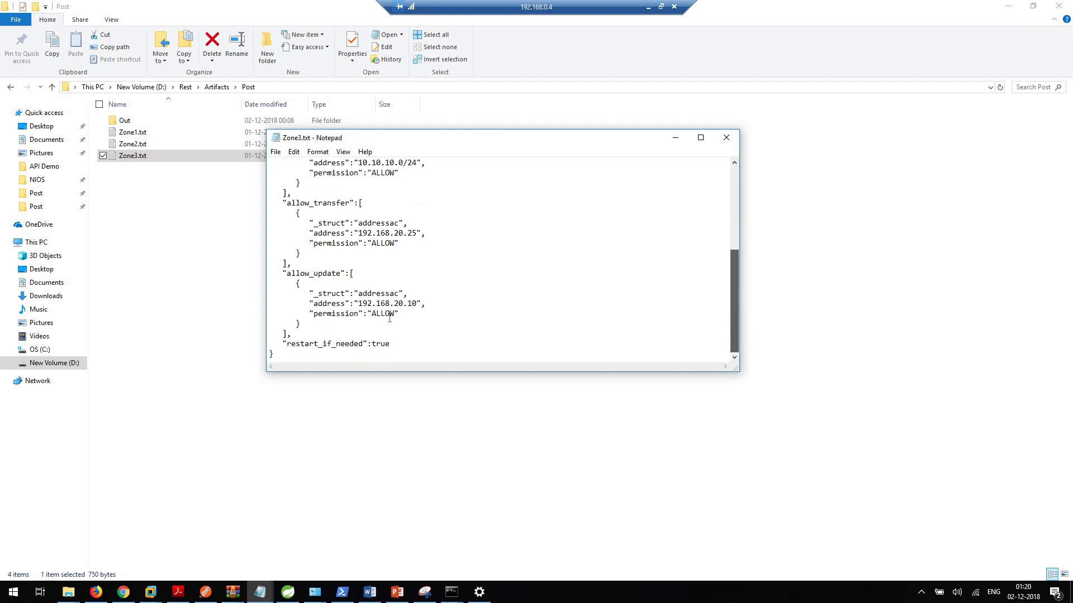
left_click(726, 137)
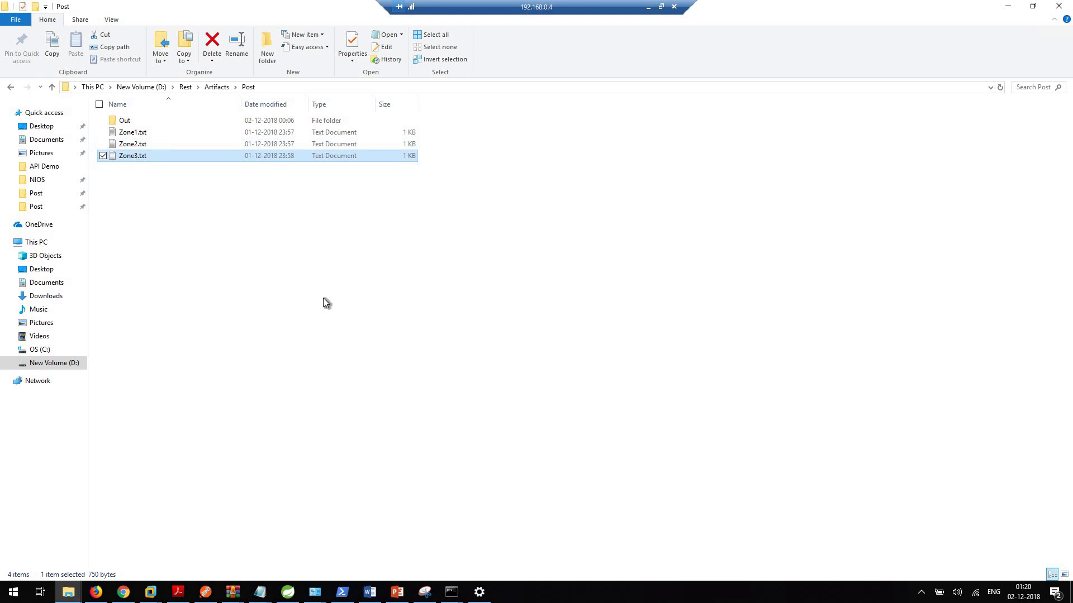
left_click(287, 592)
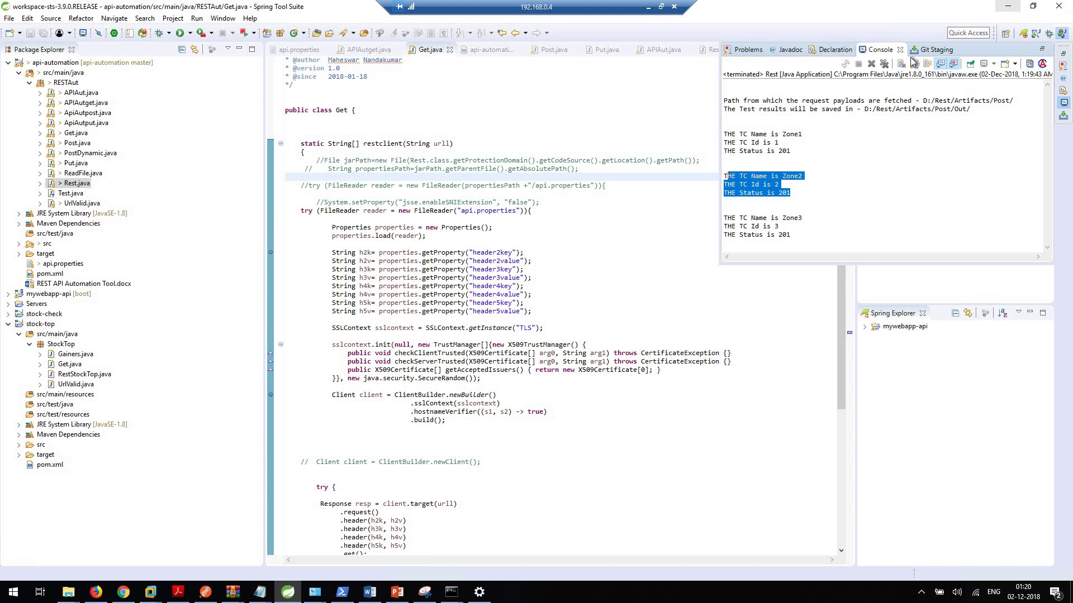
key("alt+Tab")
Step: Refresh the Grid Manager zone list, dismiss the unexpected token error, and open test123.com
left_click(124, 593)
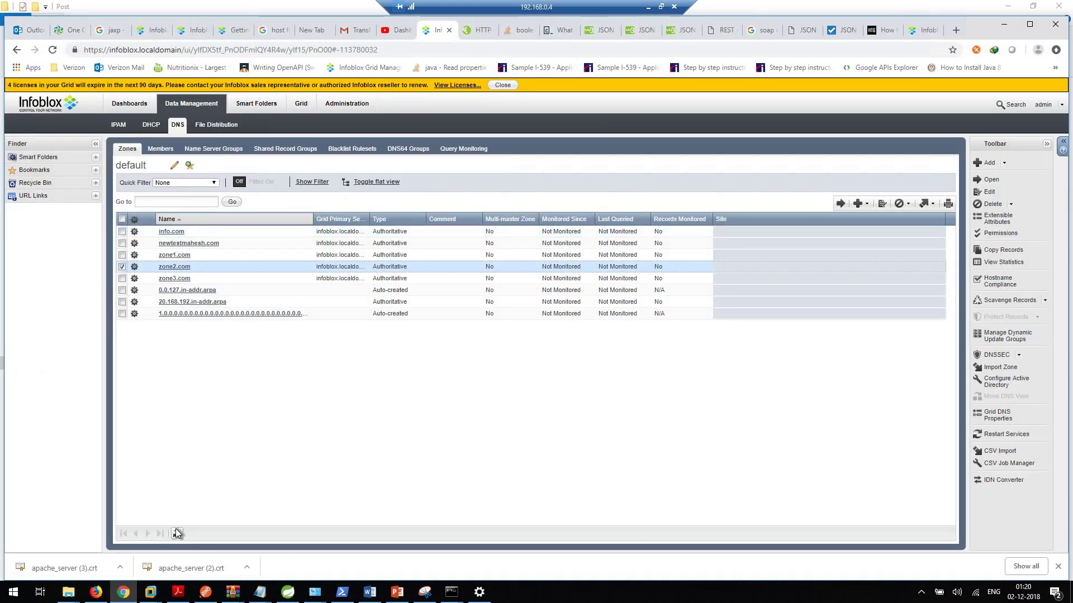
left_click(177, 534)
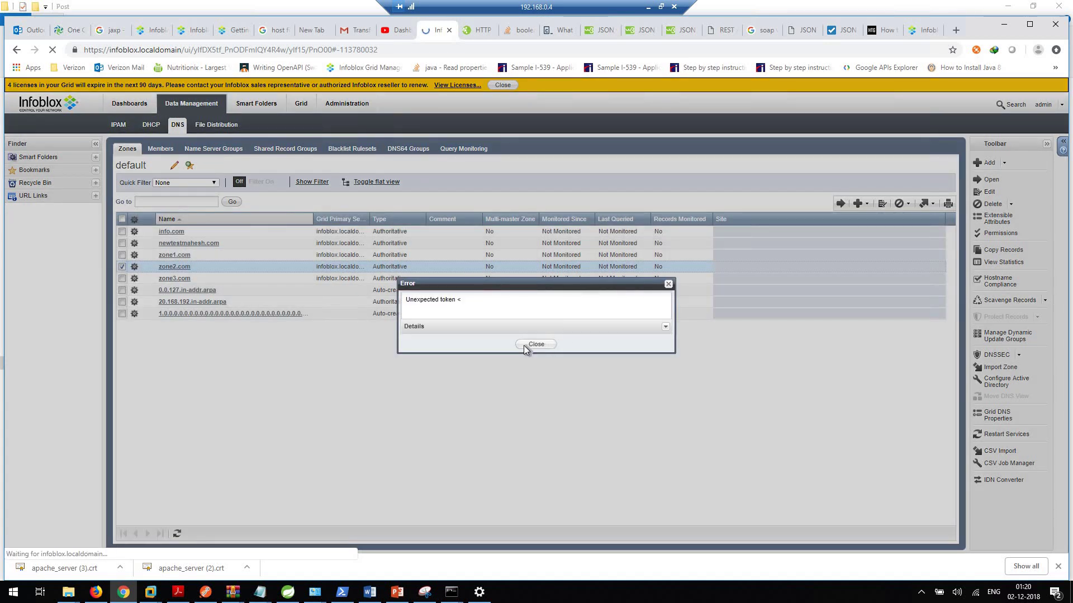
left_click(525, 344)
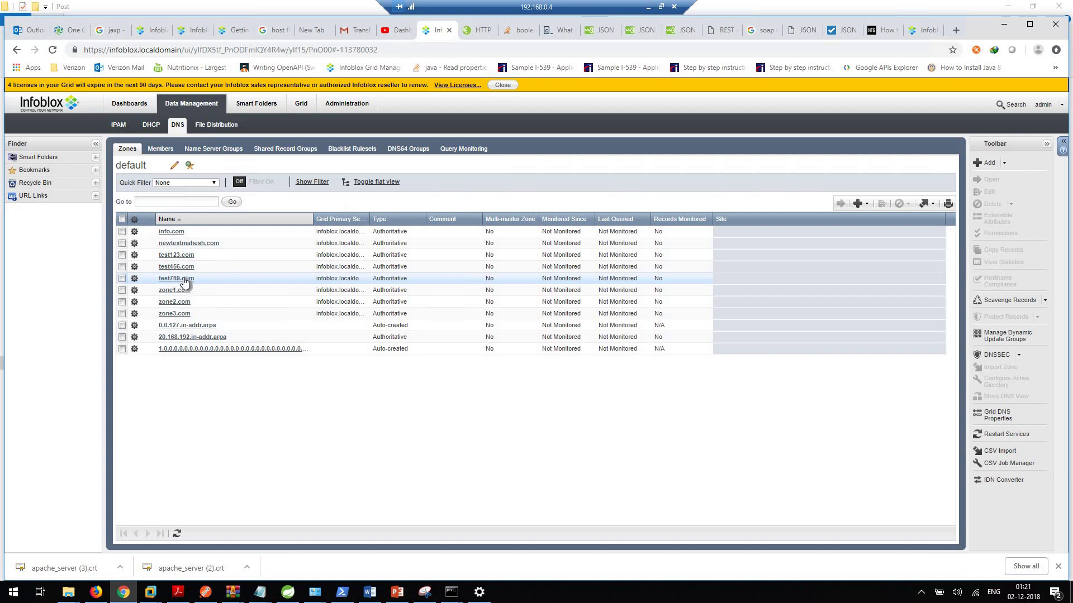
left_click(184, 255)
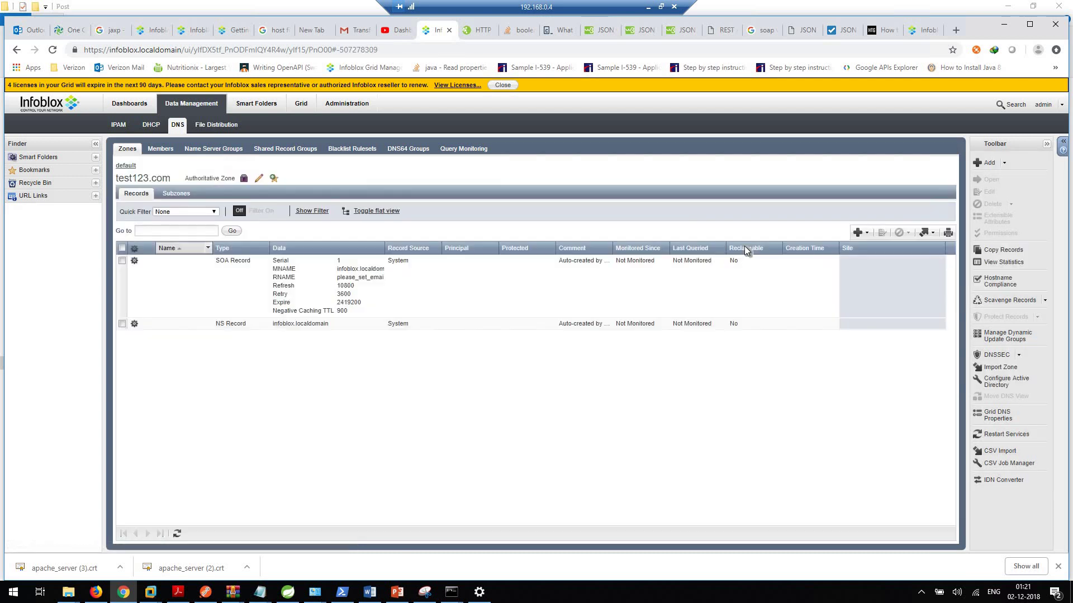
Step: Edit test123.com and check queries allowed from 10.10.10.0/24 and transfers to 192.168.20.25
left_click(259, 179)
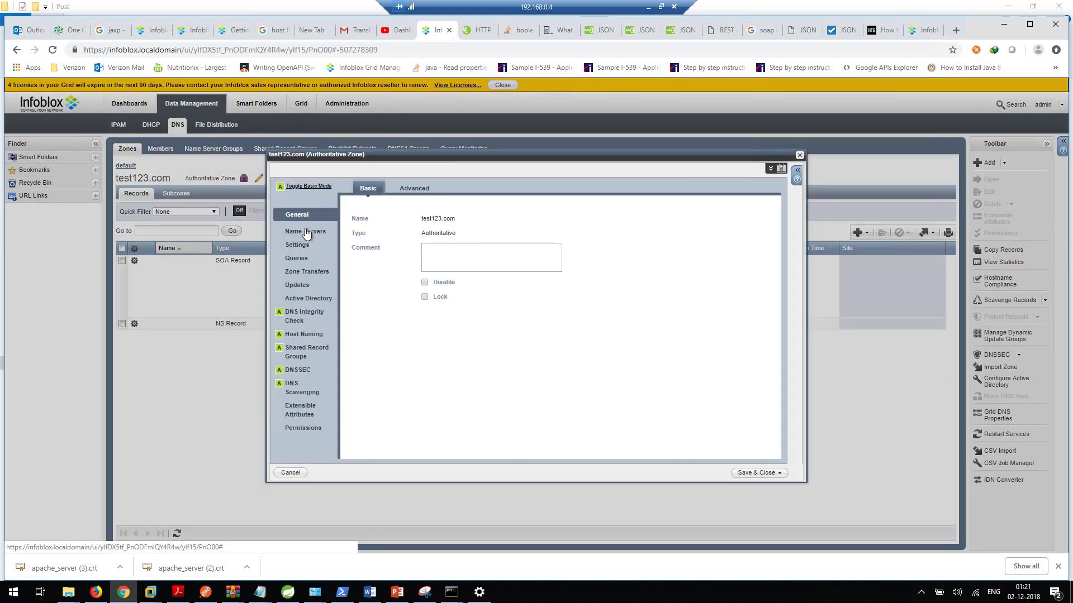
left_click(302, 260)
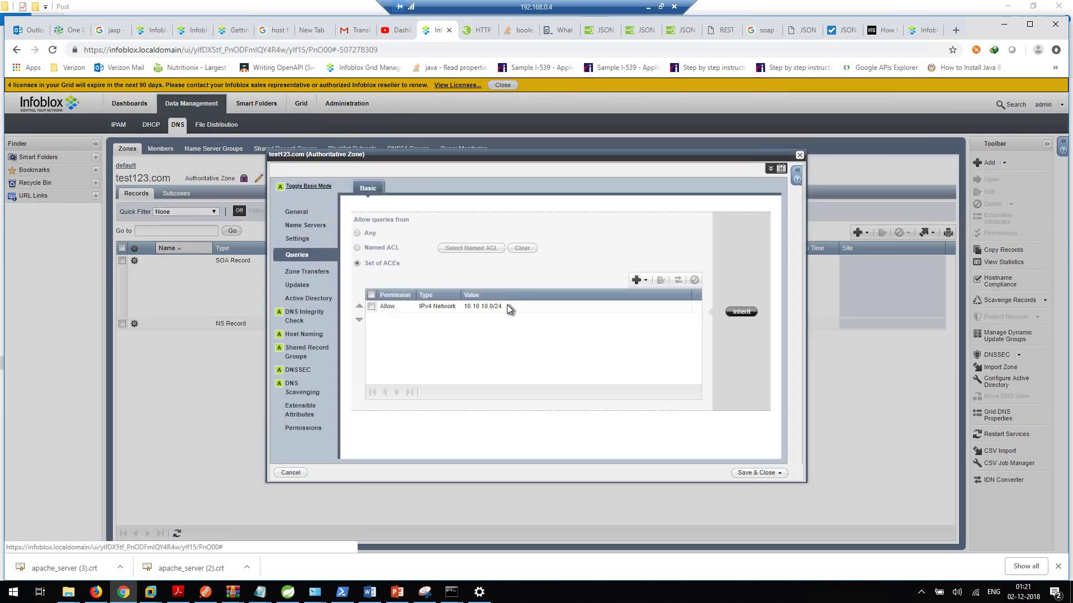
left_click(291, 272)
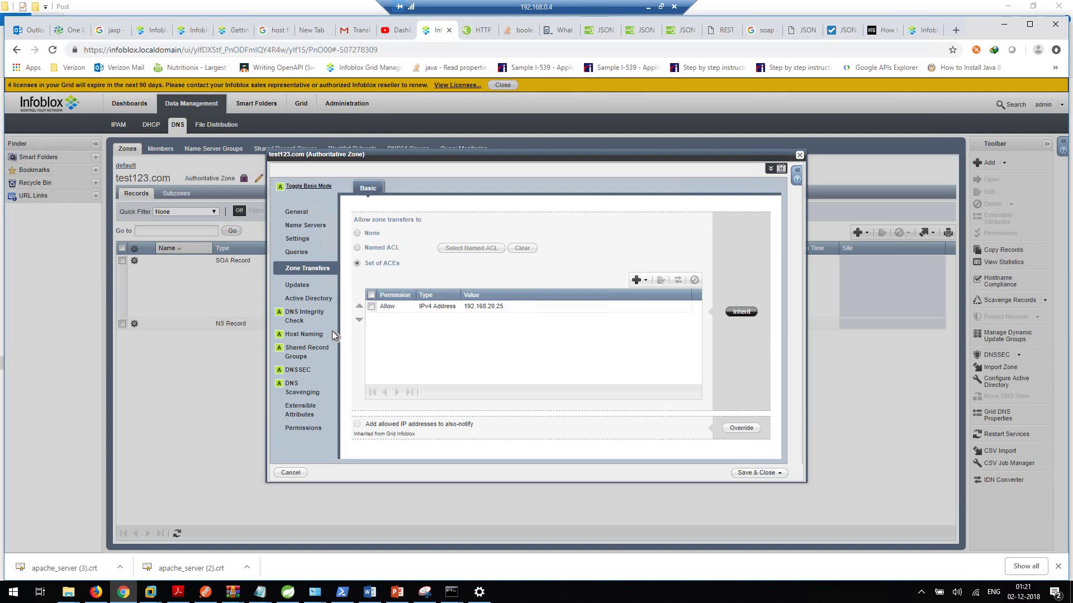
Step: Check test123.com allows updates from 192.168.20.10, then cancel the zone editor
left_click(307, 287)
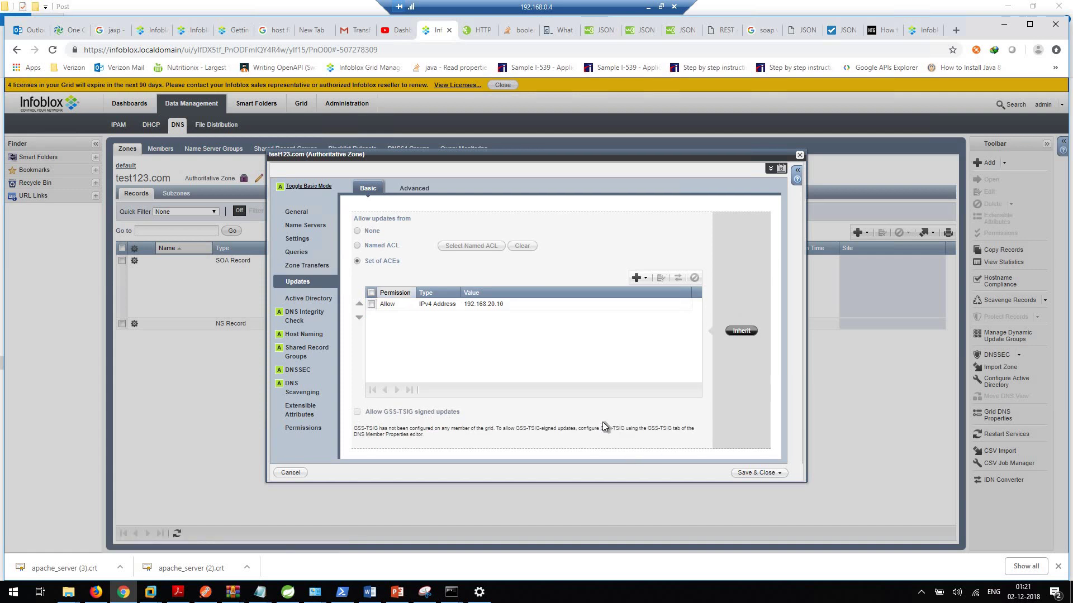
left_click(291, 473)
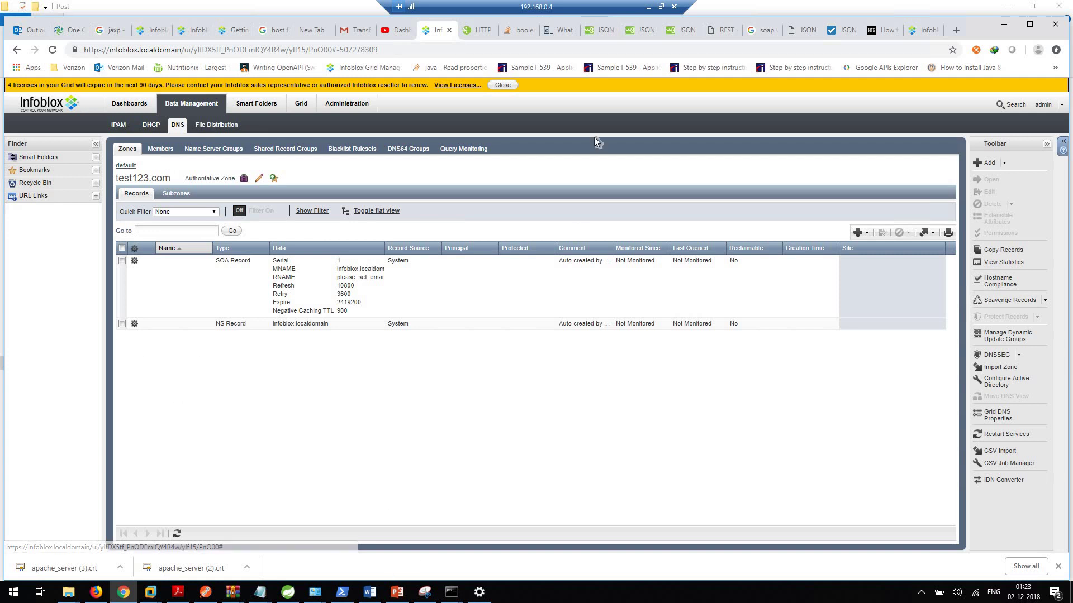
Step: Minimize the remote desktop and return the slideshow to the 'JSON vs XML (Continued)' slide
left_click(649, 7)
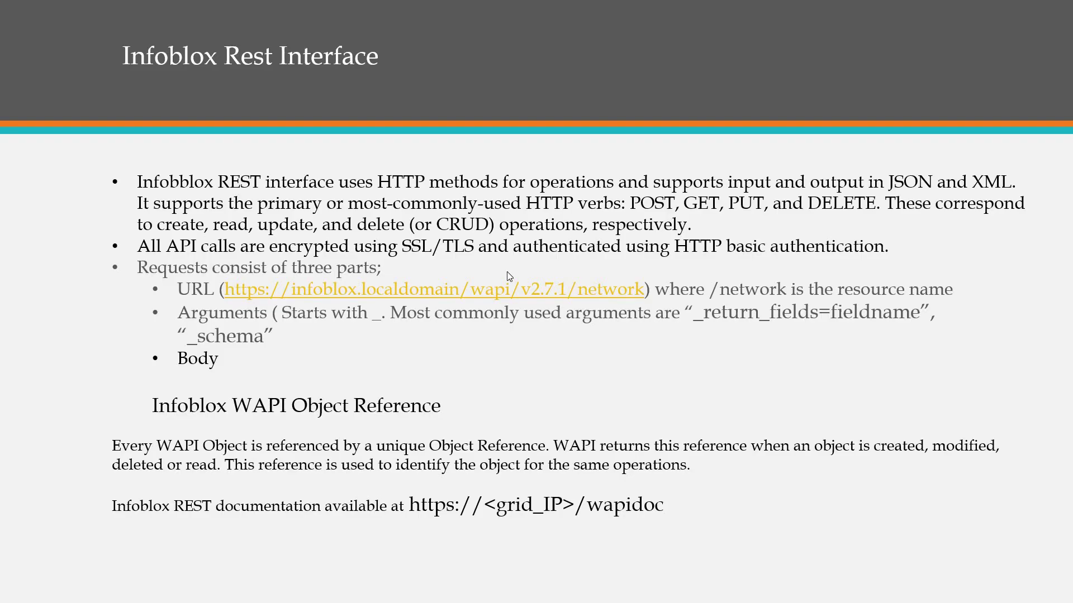
key("Right")
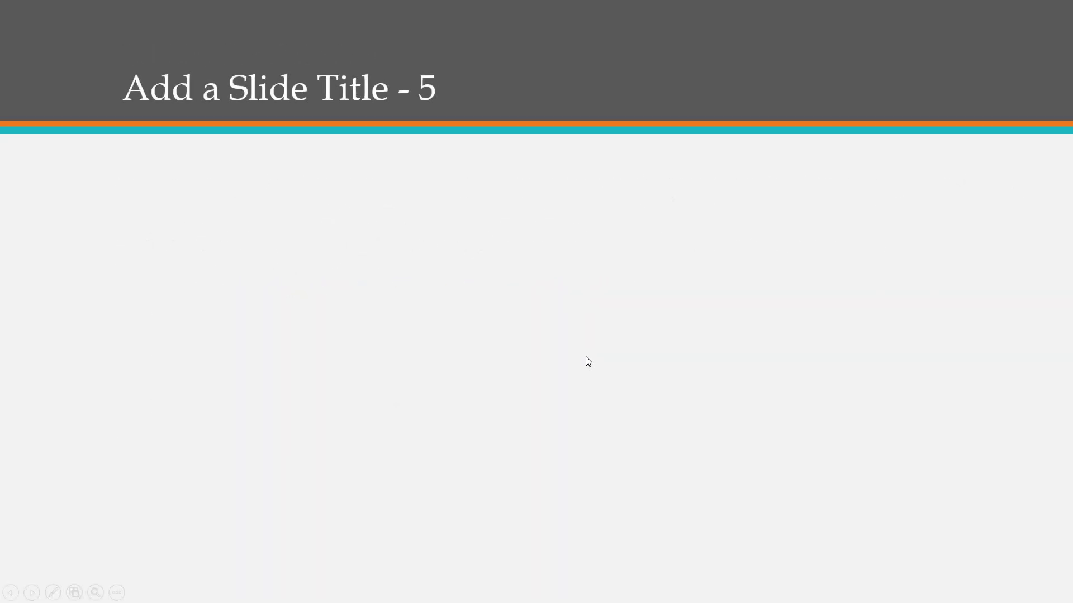
key("Left")
key("Left")
key("Left")
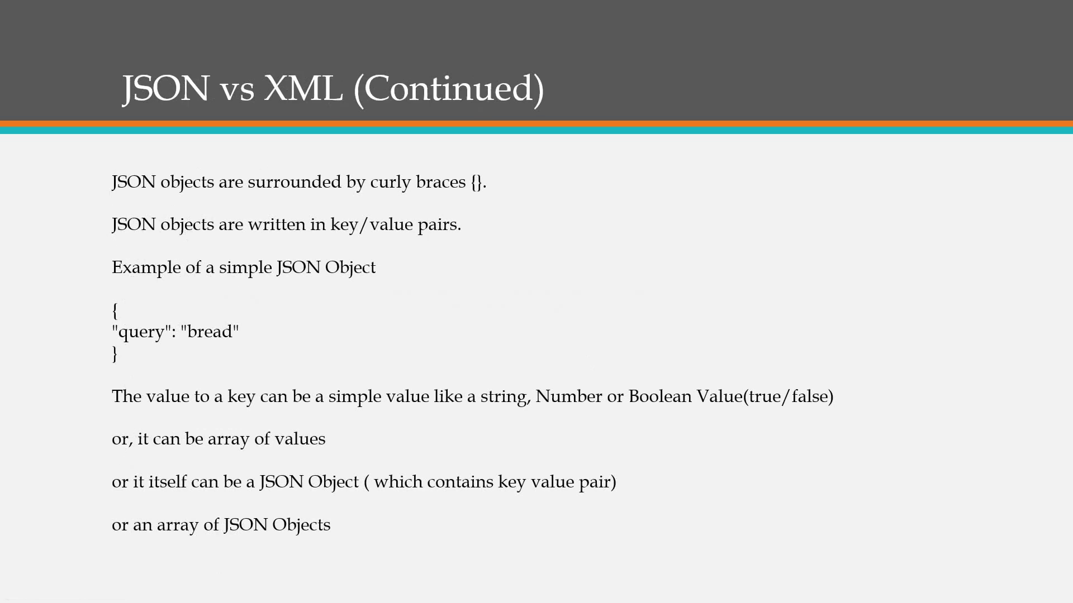
key("Left")
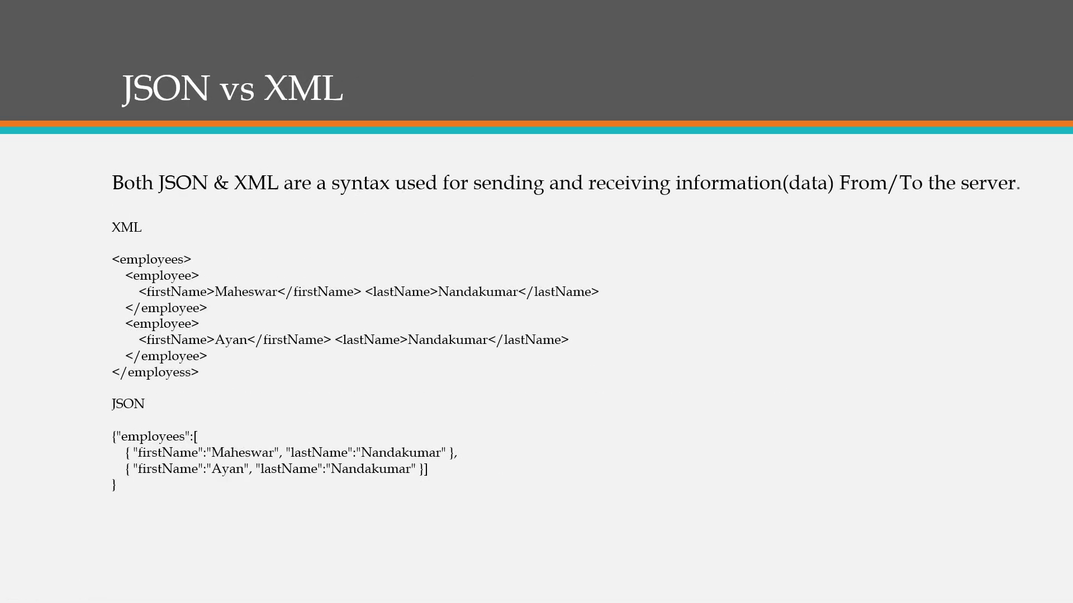